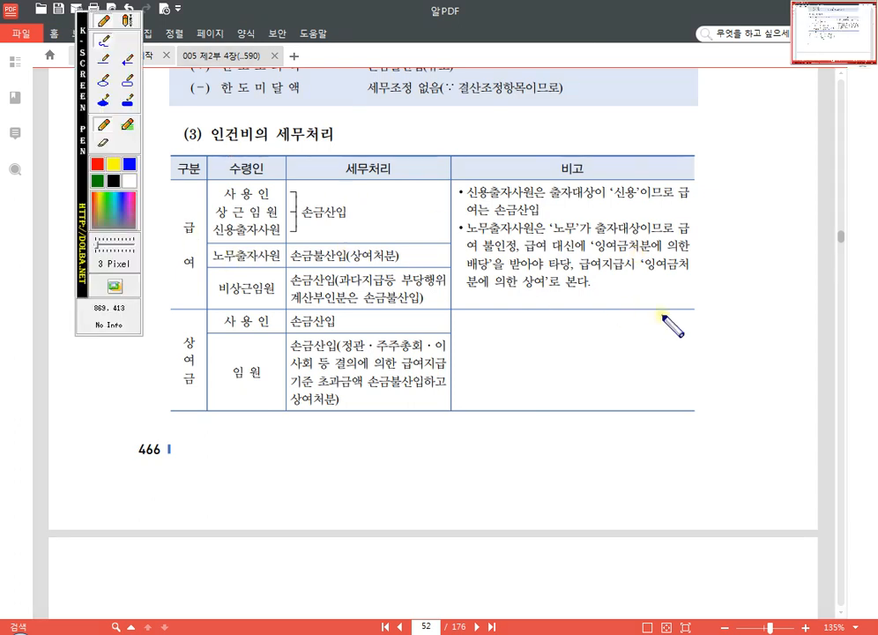
# Step: Write the screen-pen text note "임원의 상여금 지급규정이 없는경우" in the remarks cell beside the 임원 row of 상여금
pyautogui.click(127, 19)
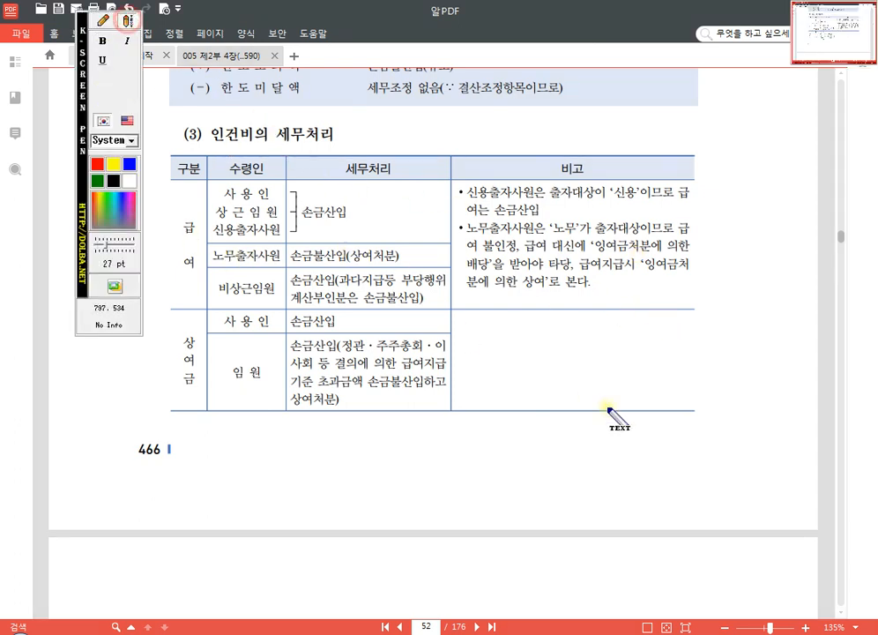
pyautogui.click(467, 363)
pyautogui.write('tg')
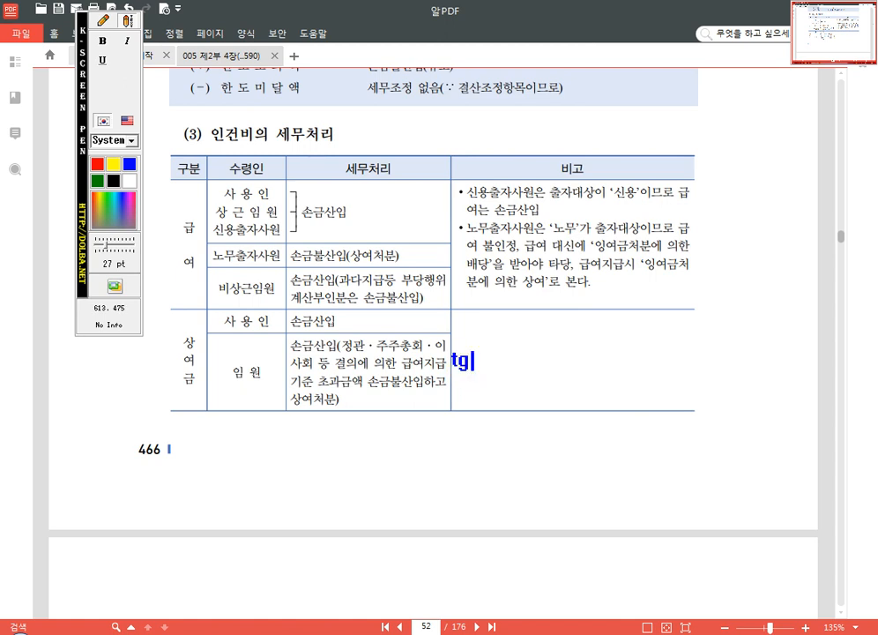
pyautogui.press('BackSpace')
pyautogui.press('BackSpace')
pyautogui.write('ㅅㅏㅇㅕㄱ')
pyautogui.press('BackSpace')
pyautogui.press('BackSpace')
pyautogui.press('BackSpace')
pyautogui.write('임원')
pyautogui.write('의 상여금 지')
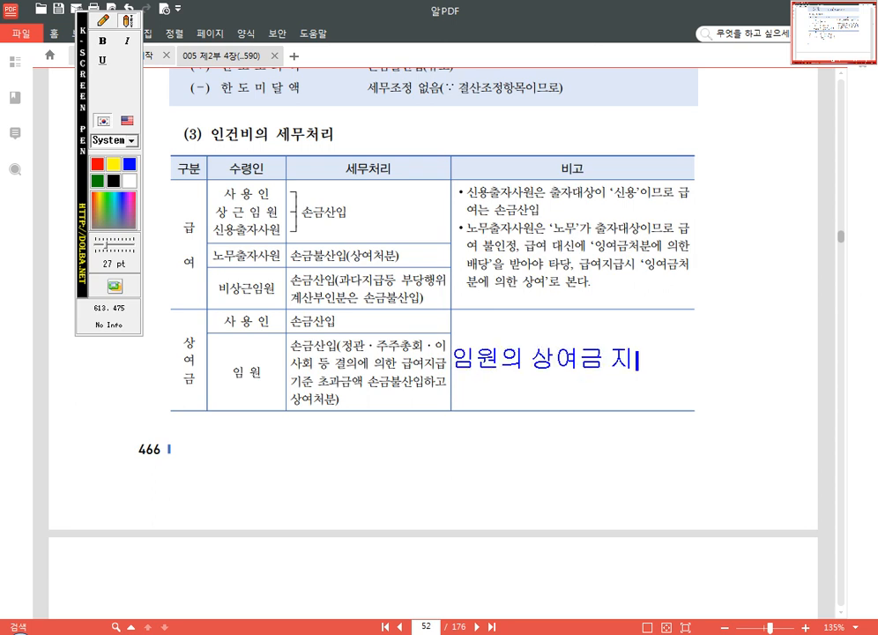
pyautogui.write('급규정이 ')
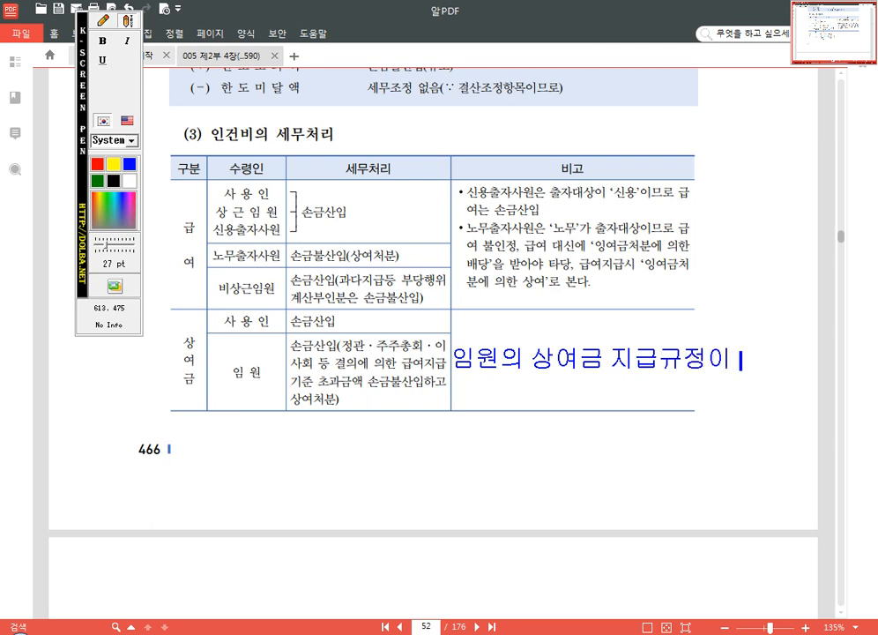
pyautogui.write('없는ㄱ경우')
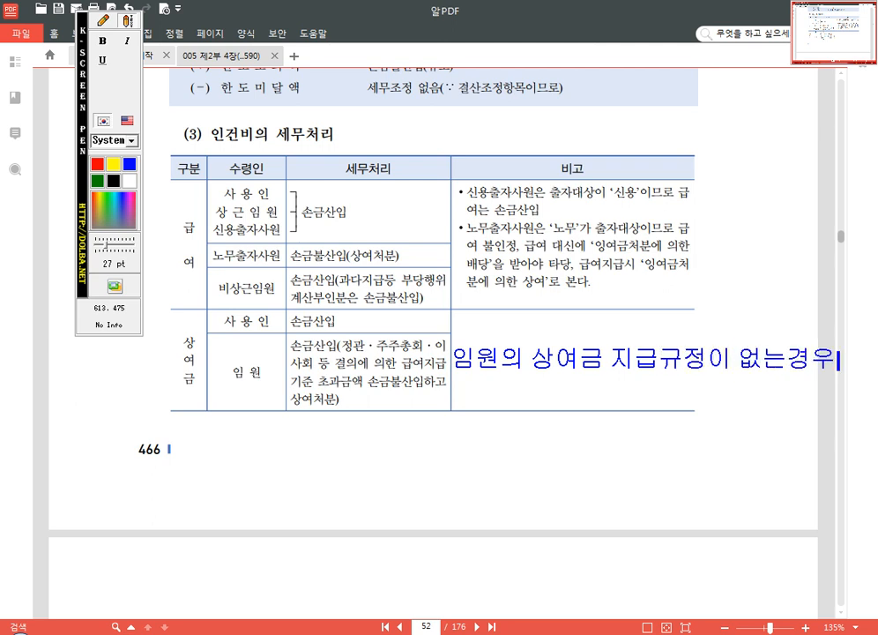
# Step: Add a second line "임원상여금 한도 0원" to the text note and finish it
pyautogui.press('Return')
pyautogui.write('임원상여금 한')
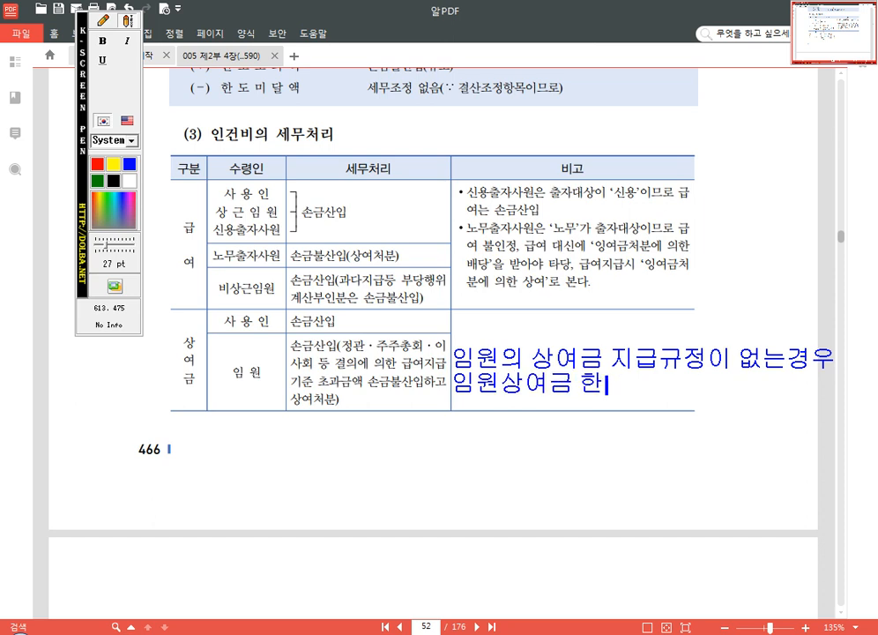
pyautogui.write('도 0원')
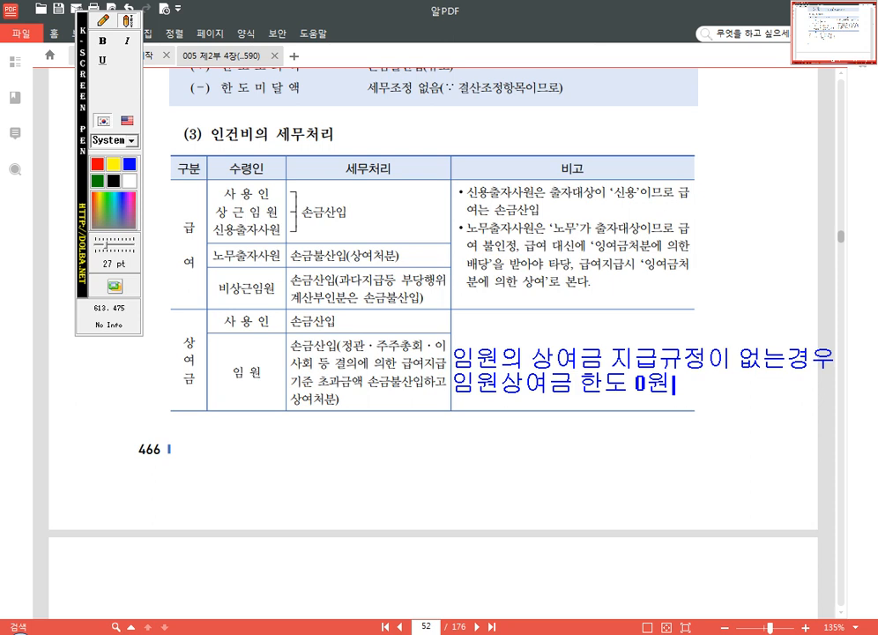
pyautogui.click(103, 21)
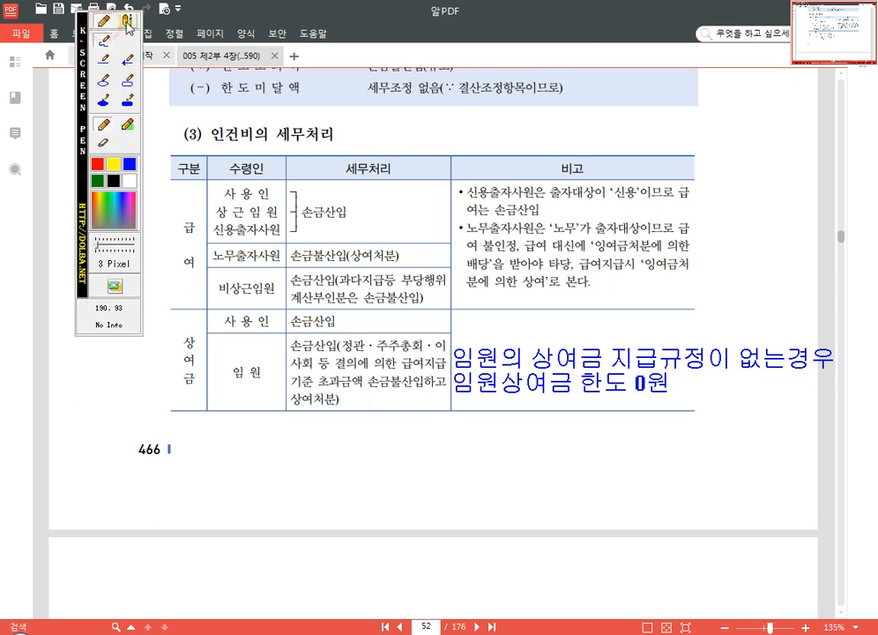
# Step: Write a separate text note "<손금불산입> 임원상여금한도초과" just below the 인건비의 세무처리 table
pyautogui.click(128, 22)
pyautogui.click(458, 423)
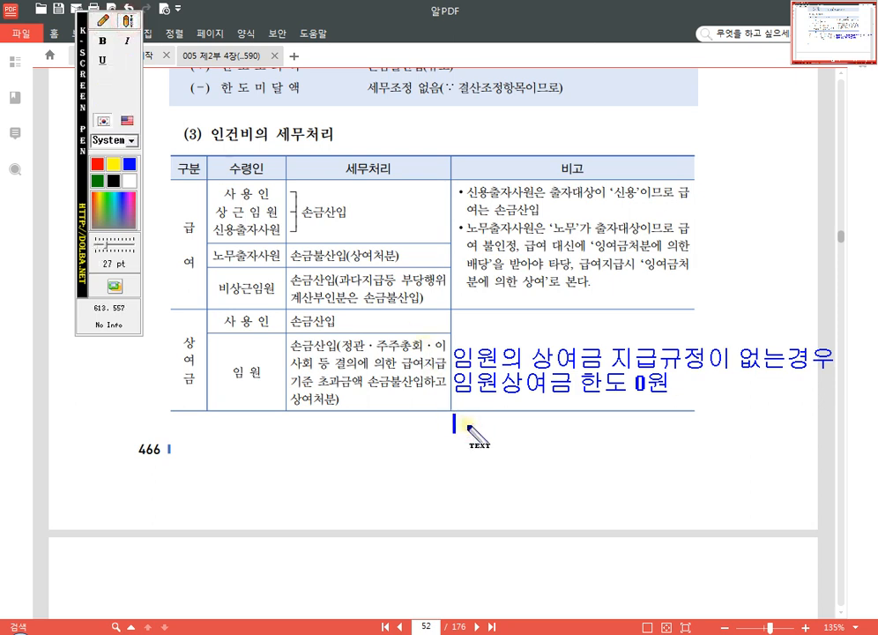
pyautogui.write('<')
pyautogui.write('선')
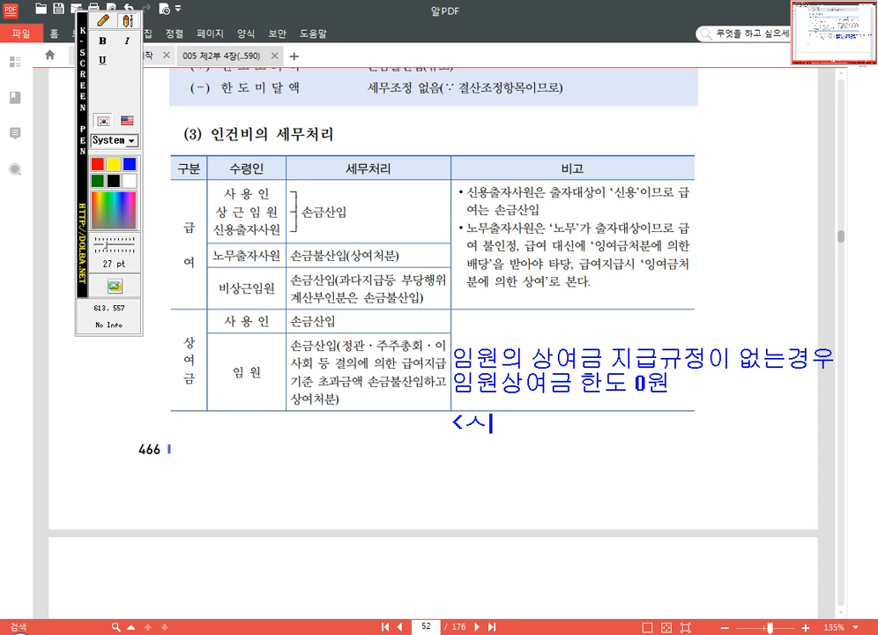
pyautogui.press('BackSpace')
pyautogui.write('손금불사산입')
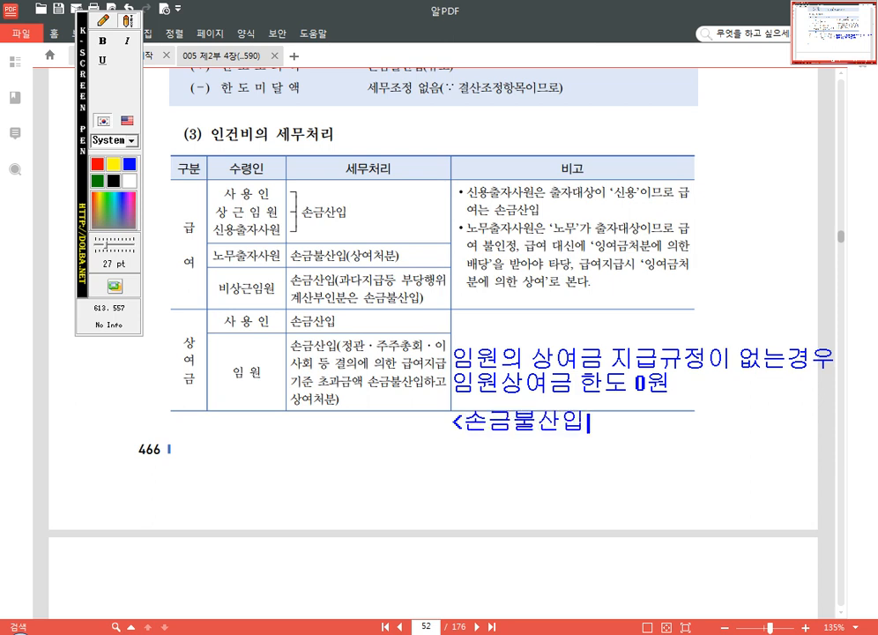
pyautogui.write('> 이ㅁ원산ㅇ')
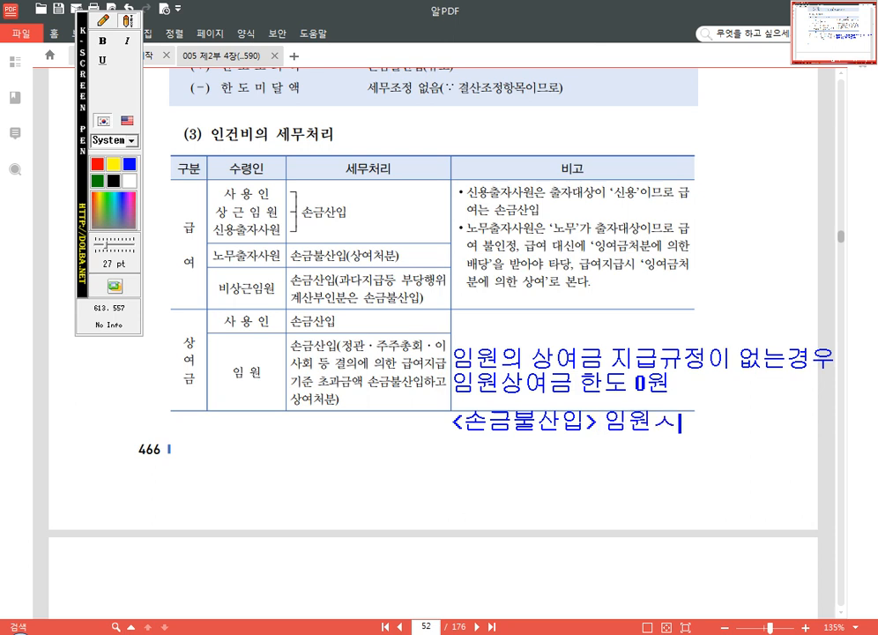
pyautogui.press('BackSpace')
pyautogui.press('BackSpace')
pyautogui.write('상여')
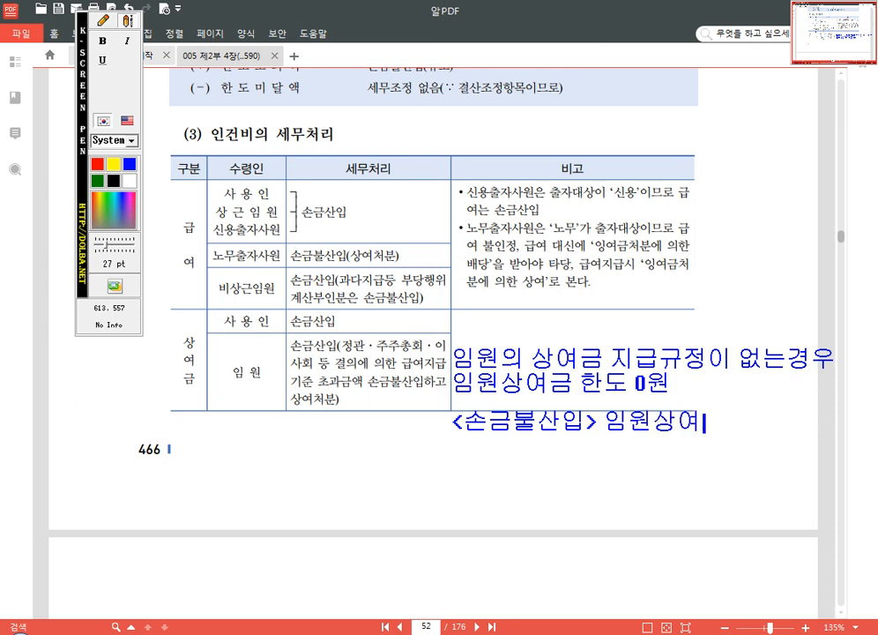
pyautogui.write('금한도초과')
pyautogui.press('Return')
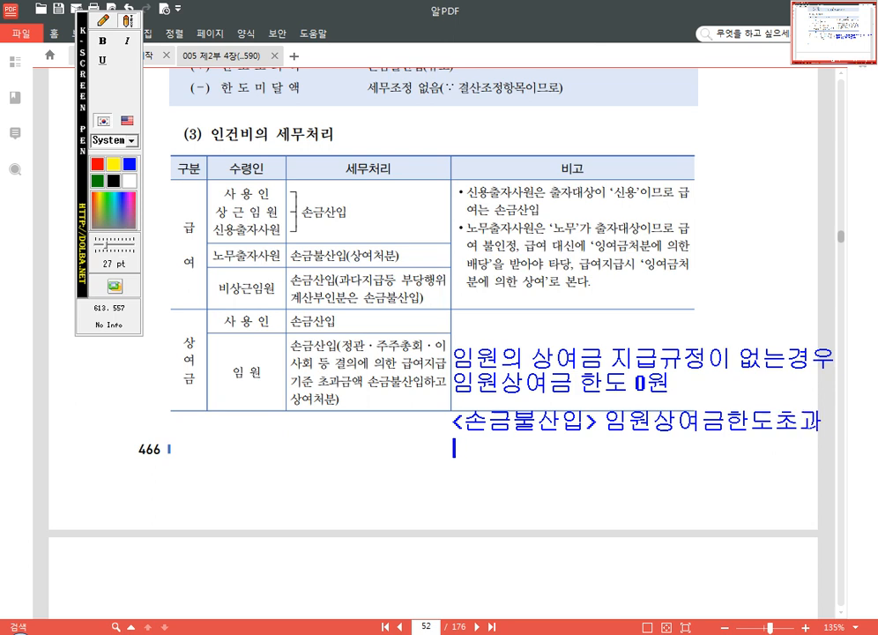
# Step: Complete the adjustment note with an indented line "XXX (상여)" and exit the screen pen
pyautogui.write('XXX')
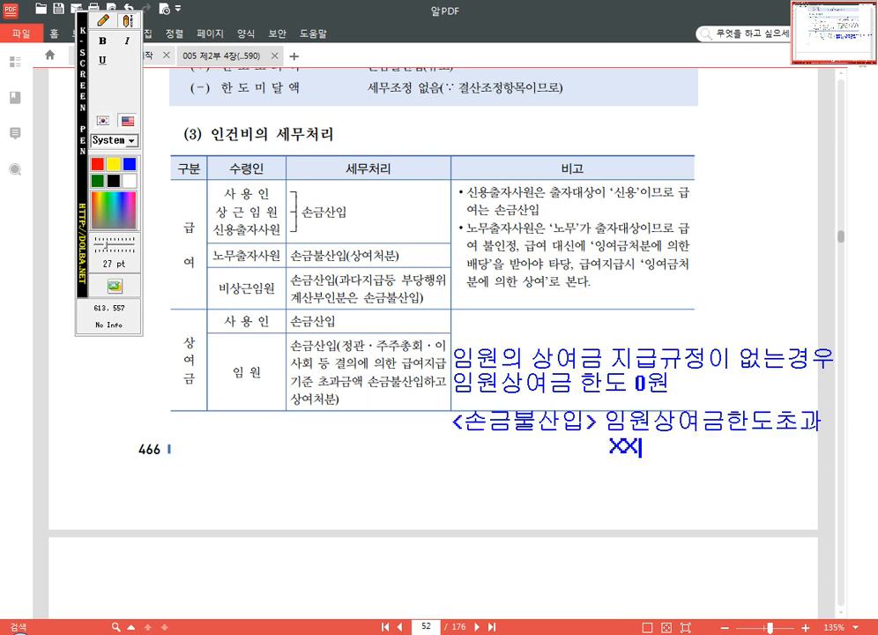
pyautogui.write('[')
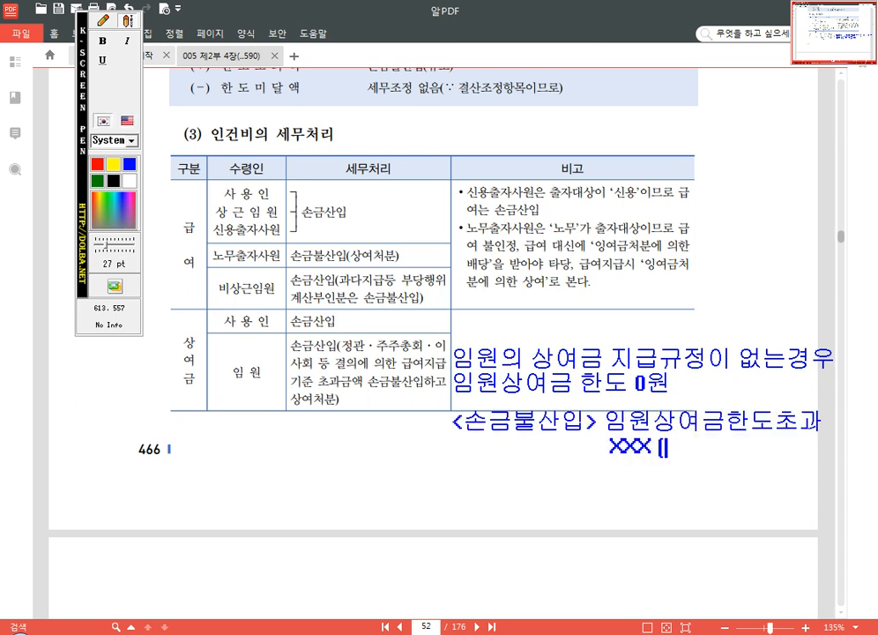
pyautogui.write('상ㅇㅕ]')
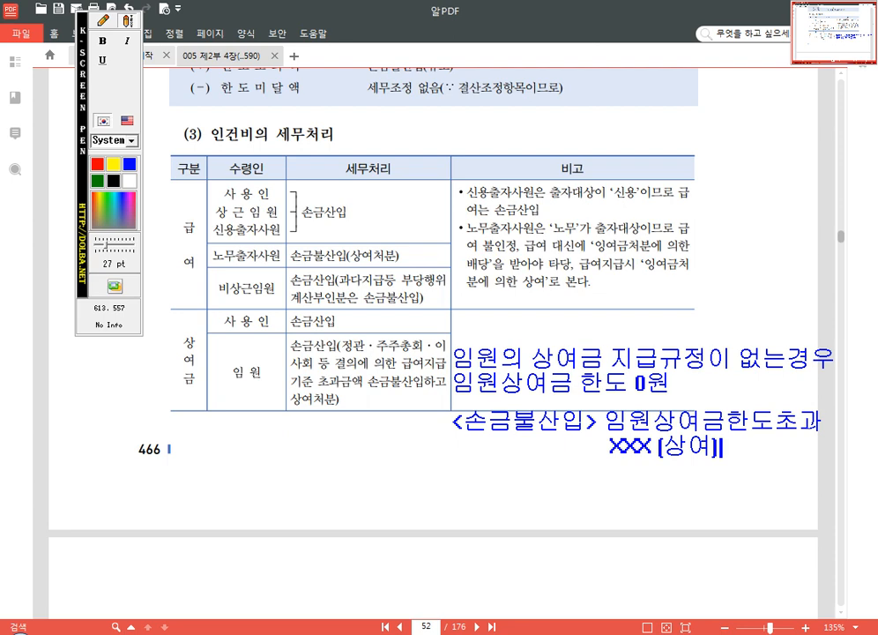
pyautogui.press('Escape')
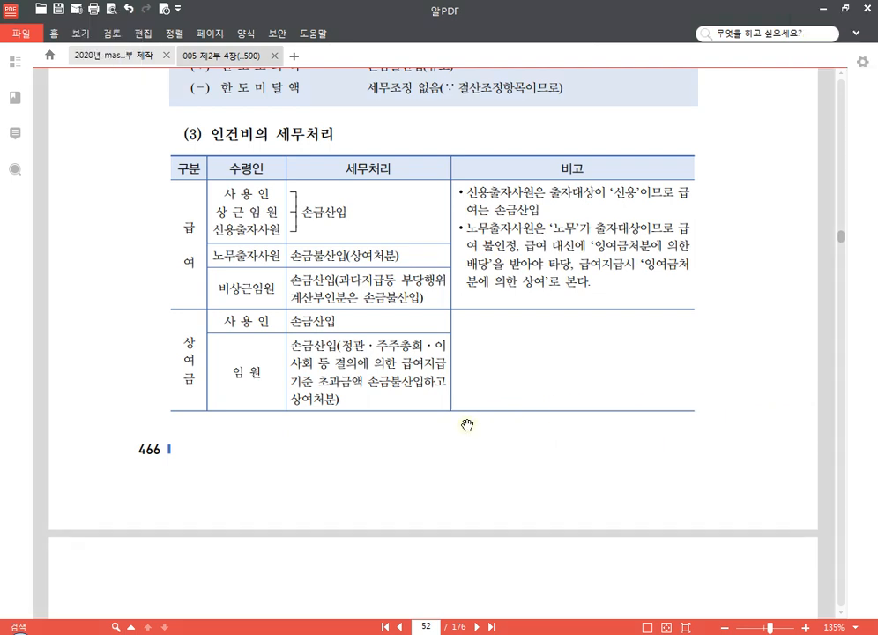
# Step: Highlight the word "소득세법상" in yellow in the 퇴직금 table's remarks on page 53
pyautogui.scroll(-5, 564, 379)
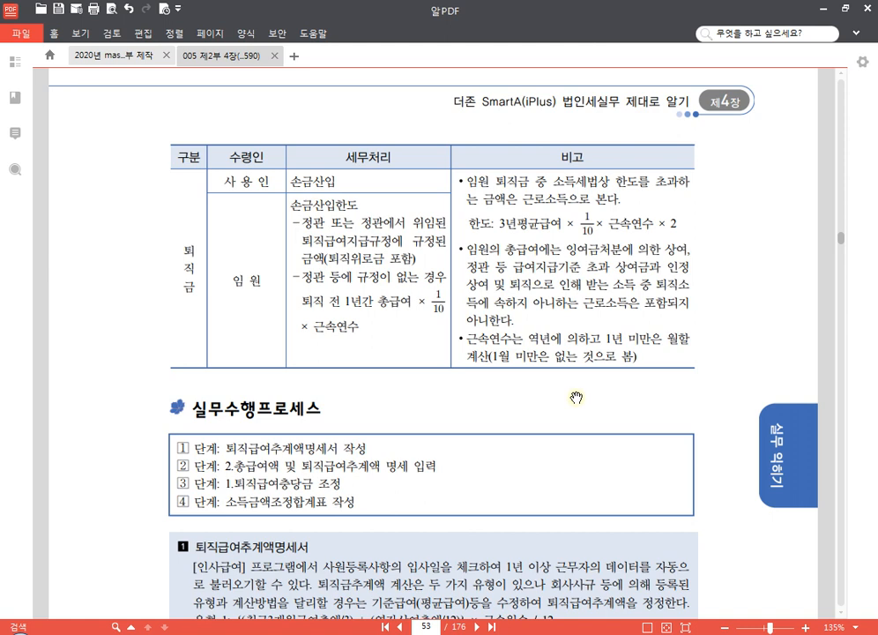
pyautogui.click(556, 181)
pyautogui.moveTo(555, 181); pyautogui.dragTo(604, 184)
pyautogui.click(613, 162)
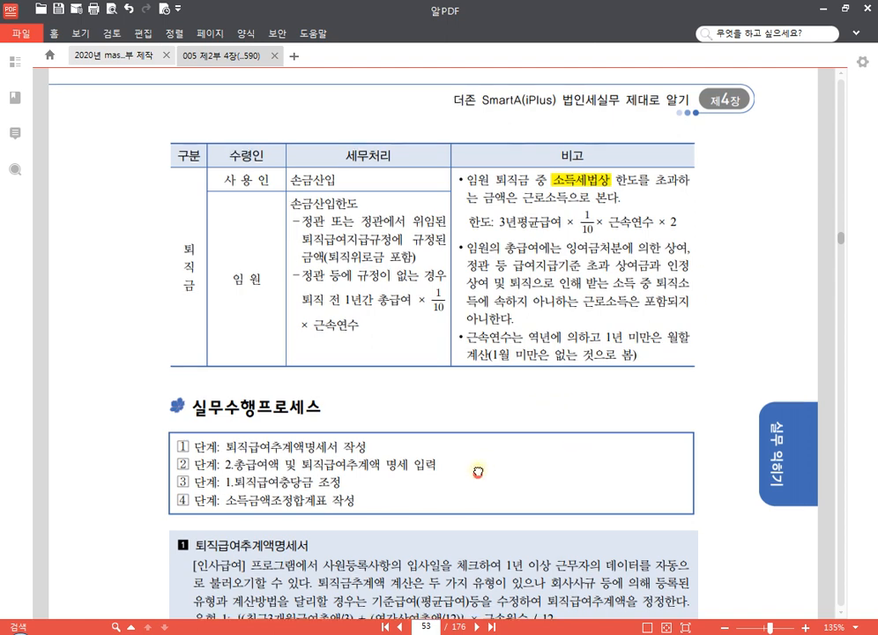
# Step: Switch to Smart A, close 조정후 수입금액명세서 without rewriting it, and open the 퇴직급여충당금조정명세서 form
pyautogui.scroll(-4, 483, 476)
pyautogui.scroll(-8, 554, 400)
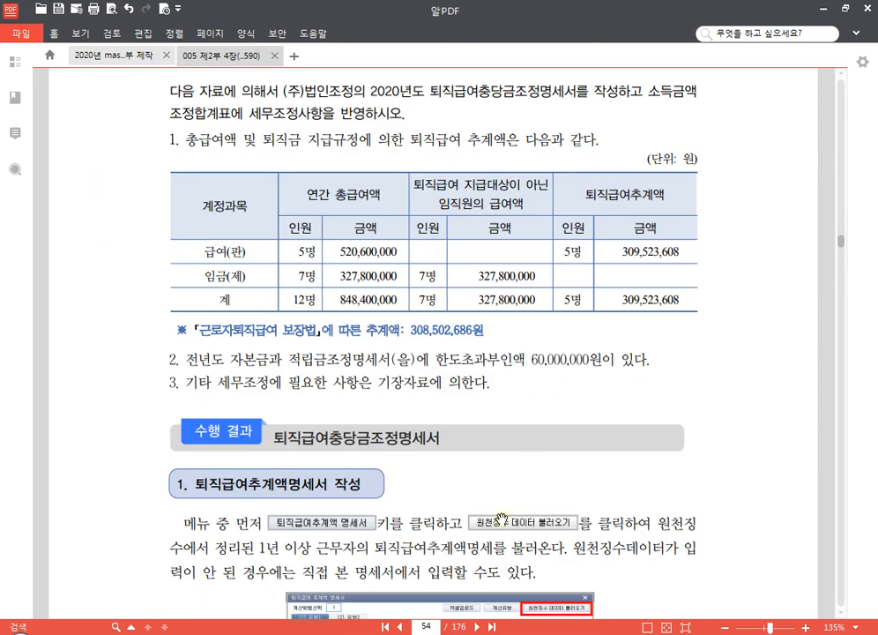
pyautogui.click(325, 633)
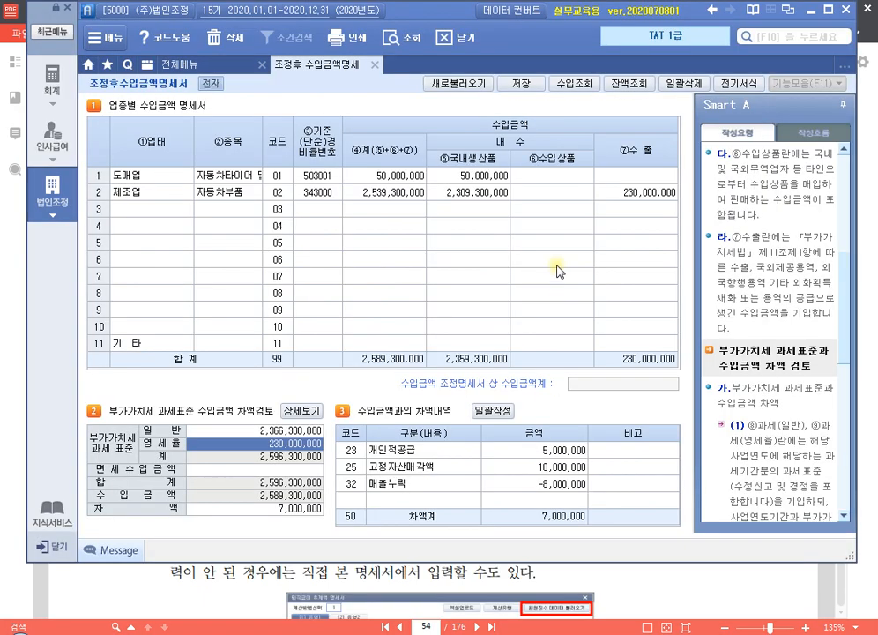
pyautogui.click(374, 64)
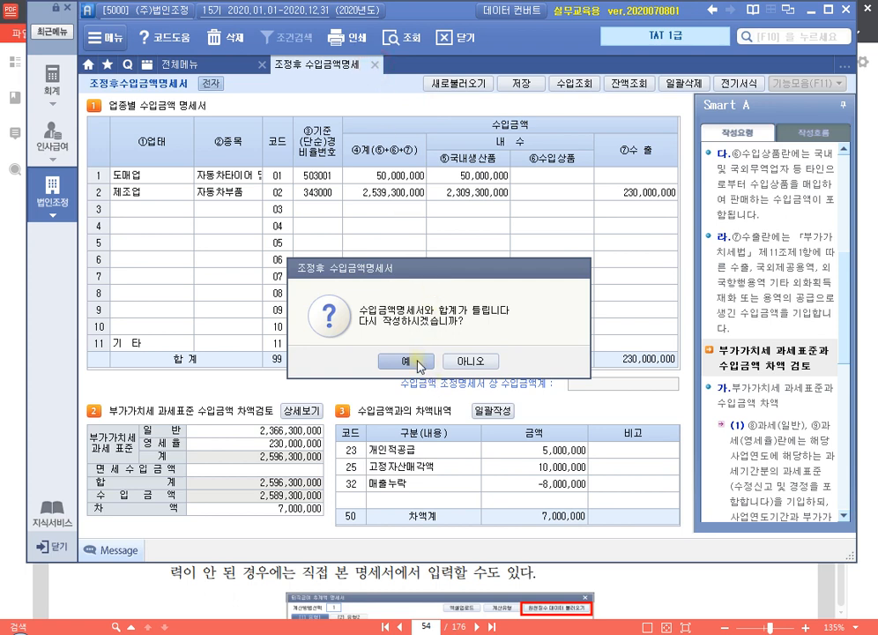
pyautogui.click(464, 361)
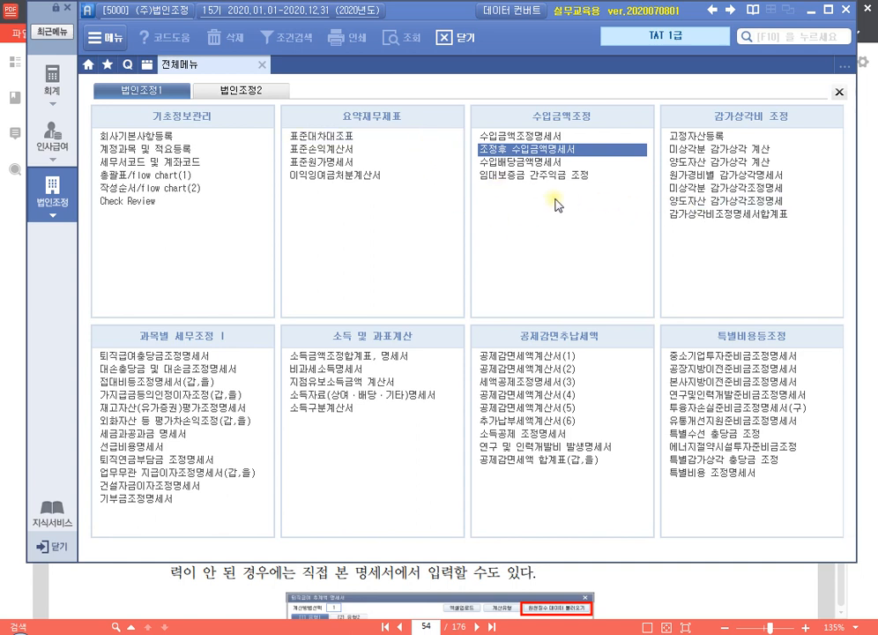
pyautogui.click(222, 363)
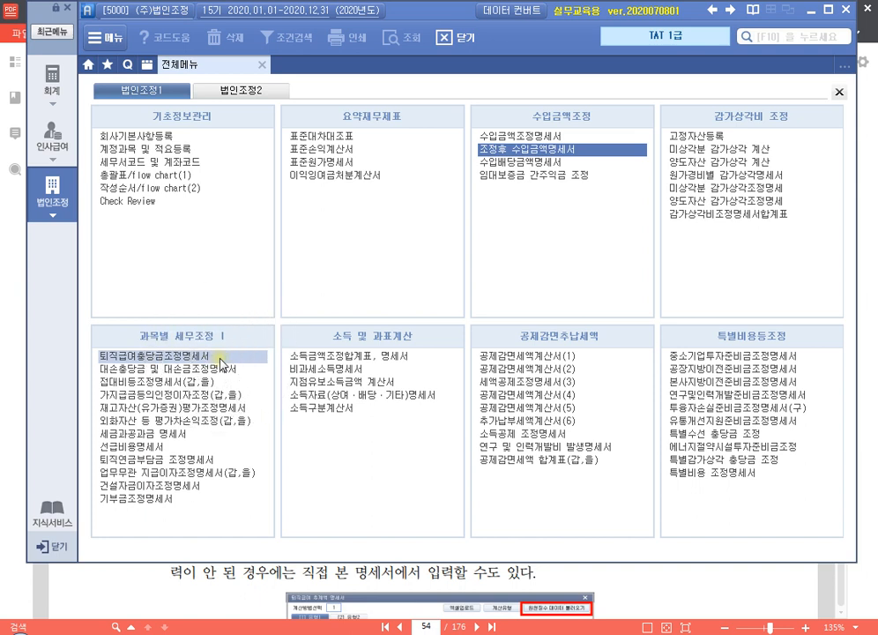
pyautogui.doubleClick(222, 362)
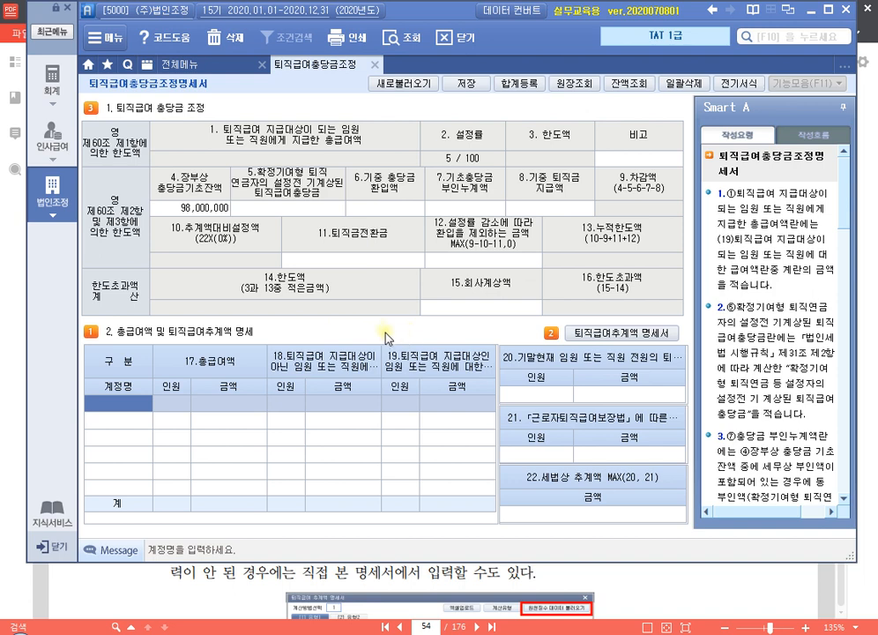
# Step: With the screen pen, draw a check mark at the "2. 총급여액 및 퇴직급여추계액 명세" heading and a blue rectangle around the 17.총급여액 column
pyautogui.press('F9')
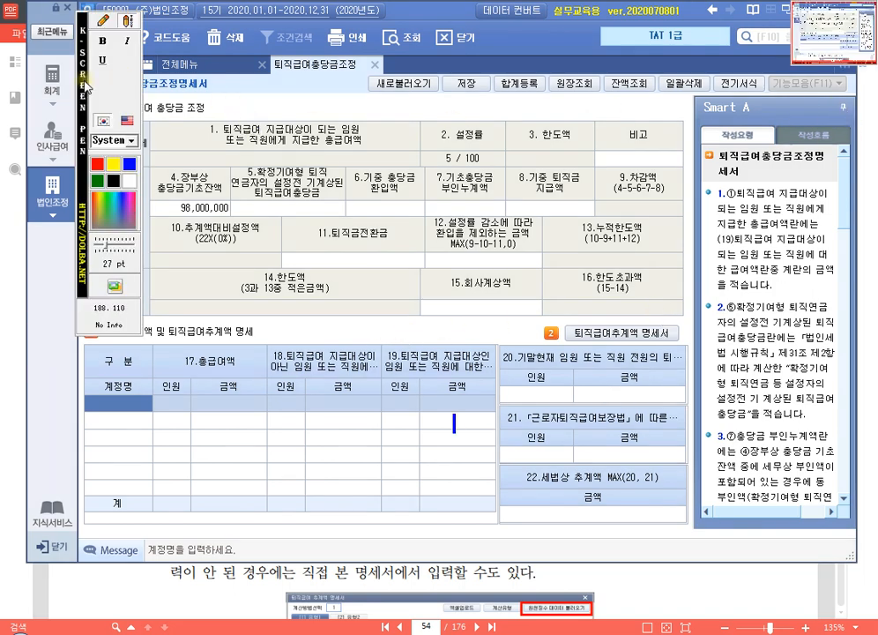
pyautogui.moveTo(83, 80); pyautogui.dragTo(786, 224)
pyautogui.click(804, 165)
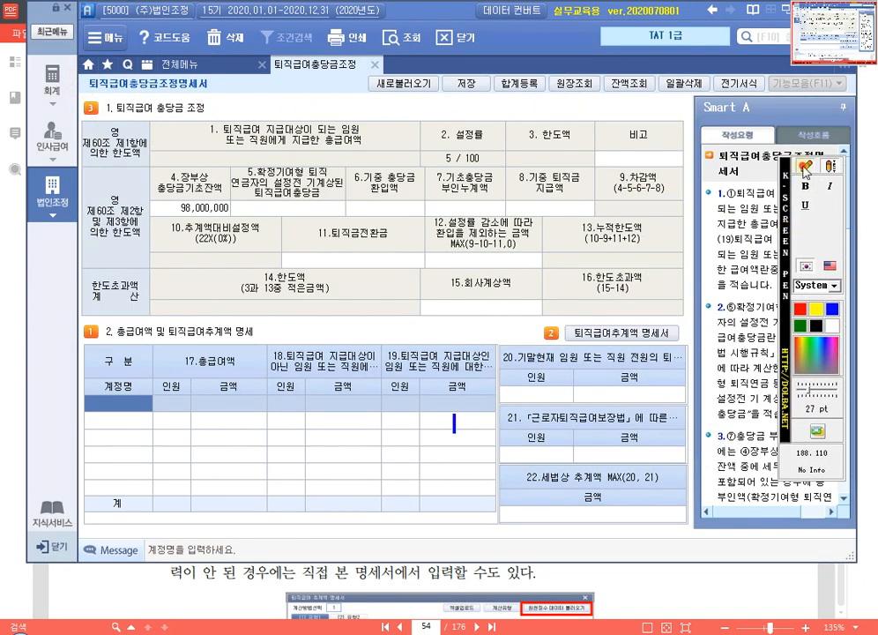
pyautogui.click(828, 225)
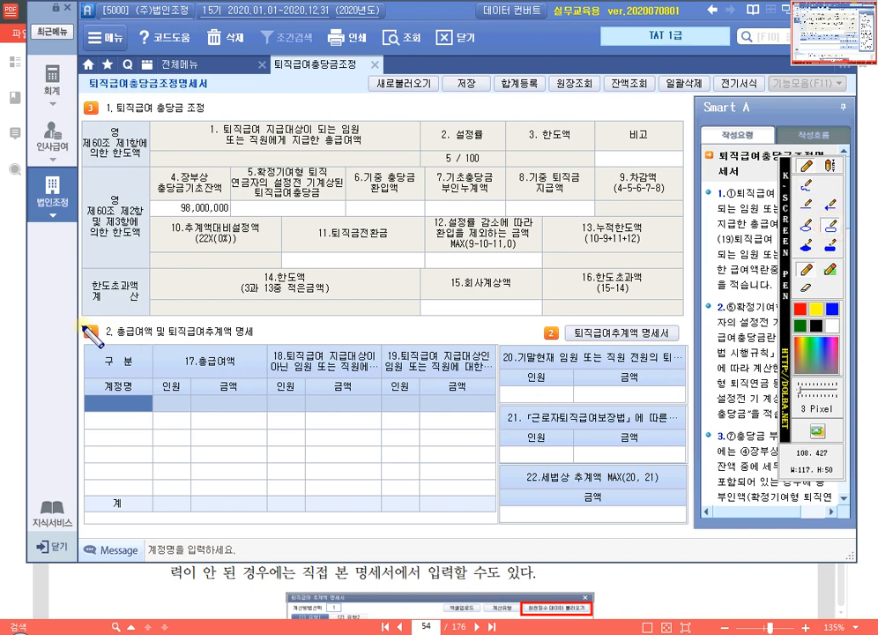
pyautogui.click(811, 186)
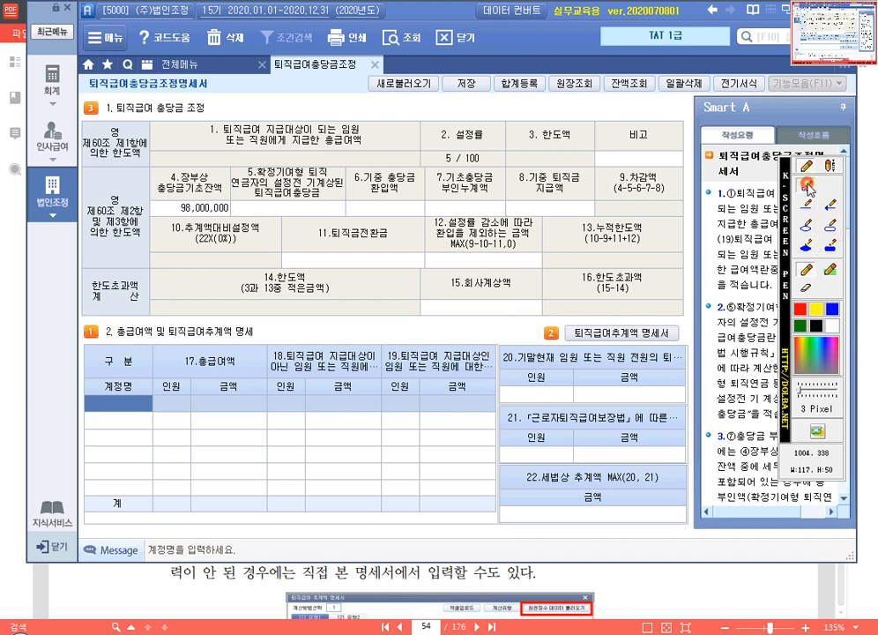
pyautogui.moveTo(99, 328)
pyautogui.mouseDown()
pyautogui.moveTo(105, 338)
pyautogui.moveTo(115, 328)
pyautogui.mouseUp()
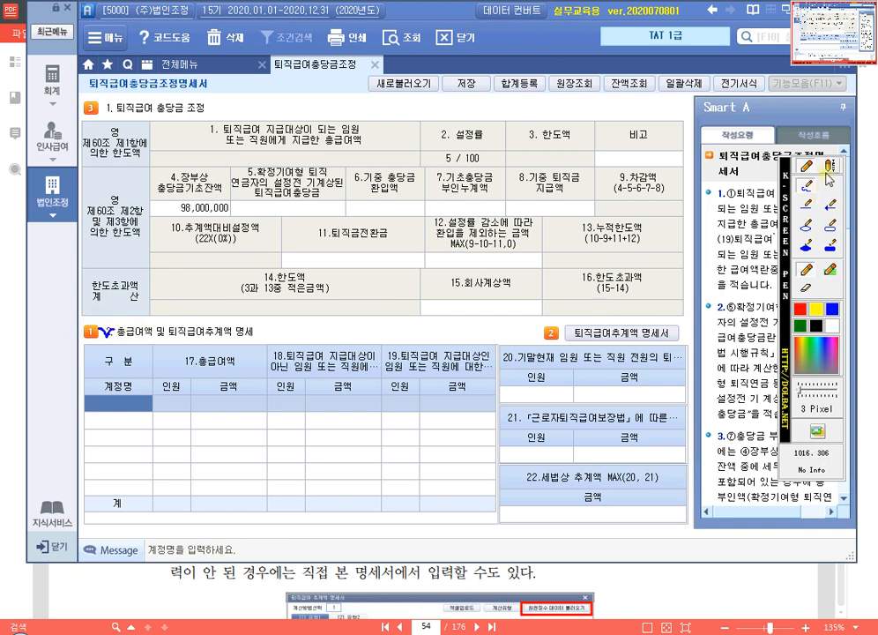
pyautogui.click(829, 227)
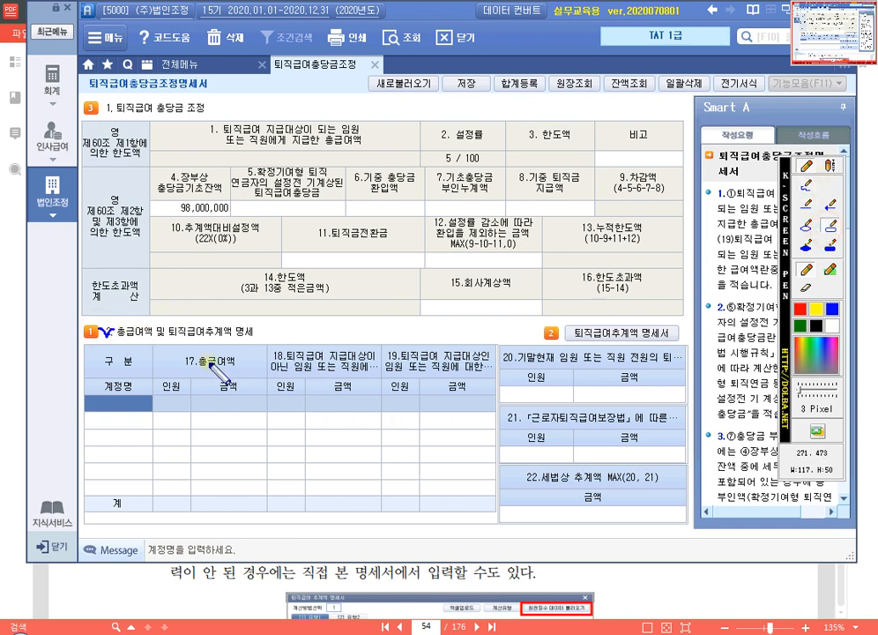
pyautogui.moveTo(153, 334); pyautogui.dragTo(268, 523)
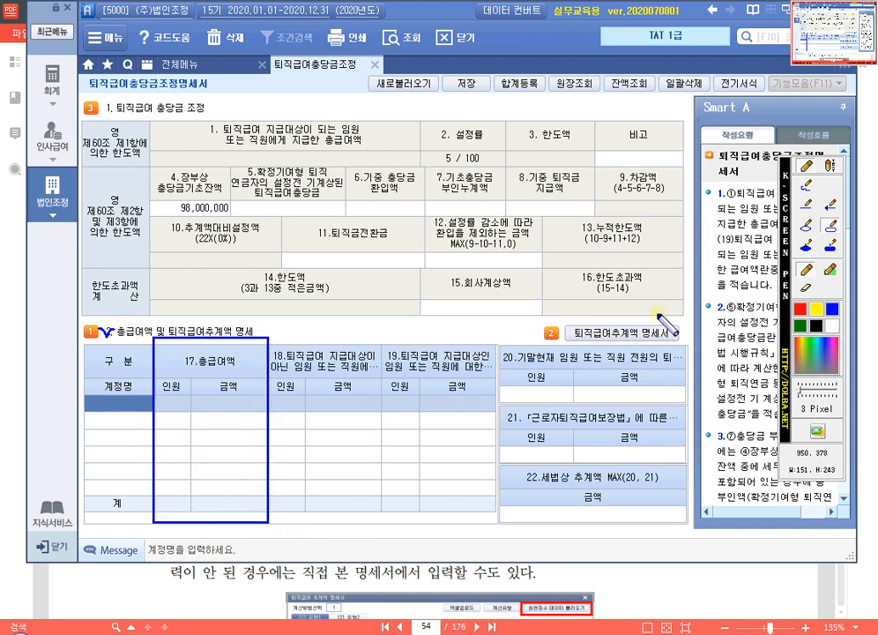
# Step: Write the blue screen-pen note "장부상 급여,임금 상여 직원급여 회계처리" on five lines inside the framed 17.총급여액 column
pyautogui.click(828, 165)
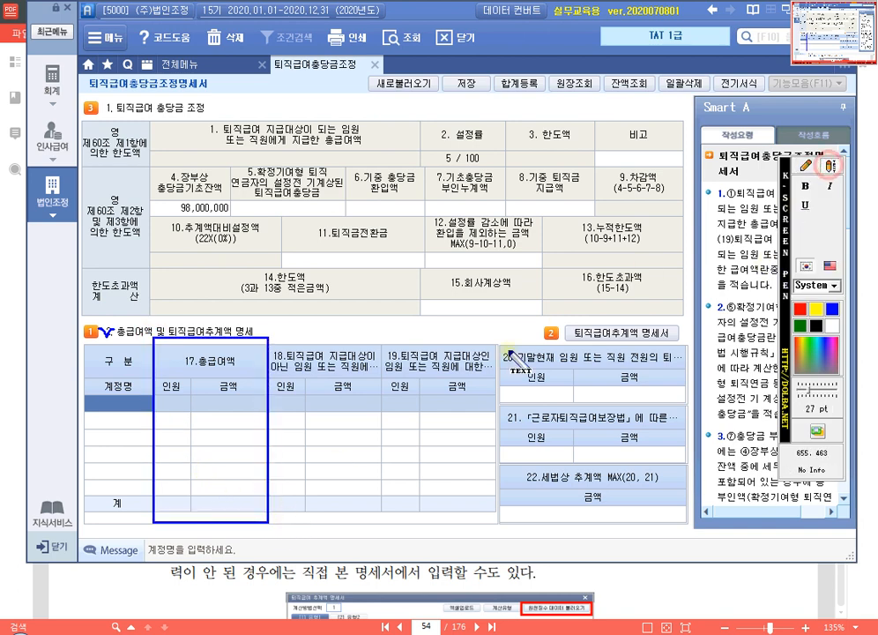
pyautogui.click(168, 402)
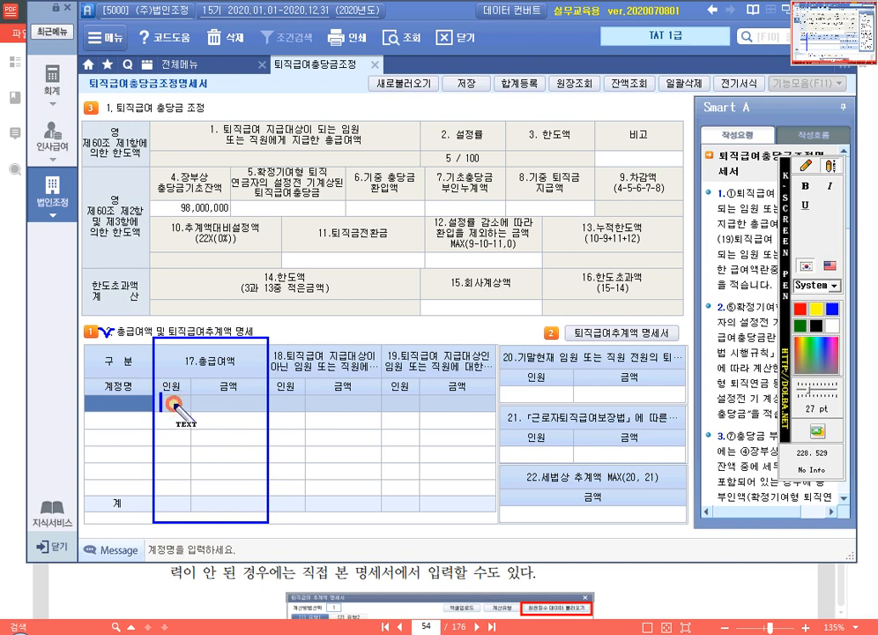
pyautogui.write('장부사')
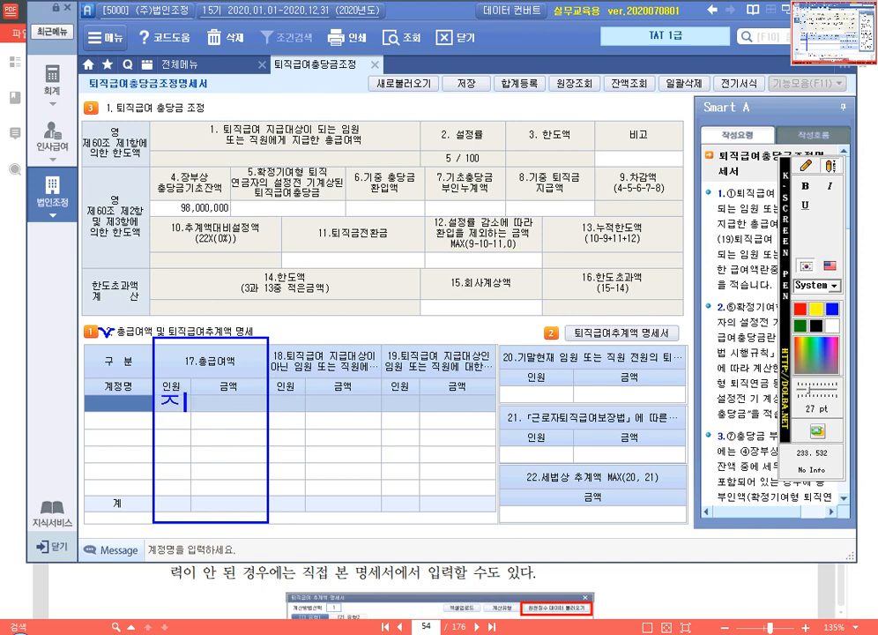
pyautogui.write('ㅇ')
pyautogui.press('Return')
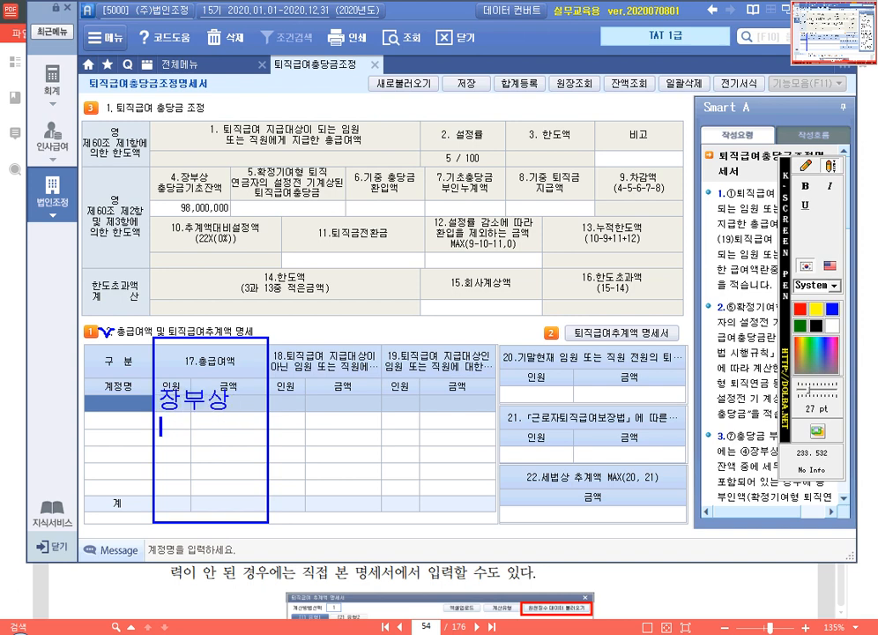
pyautogui.write('급여,임금')
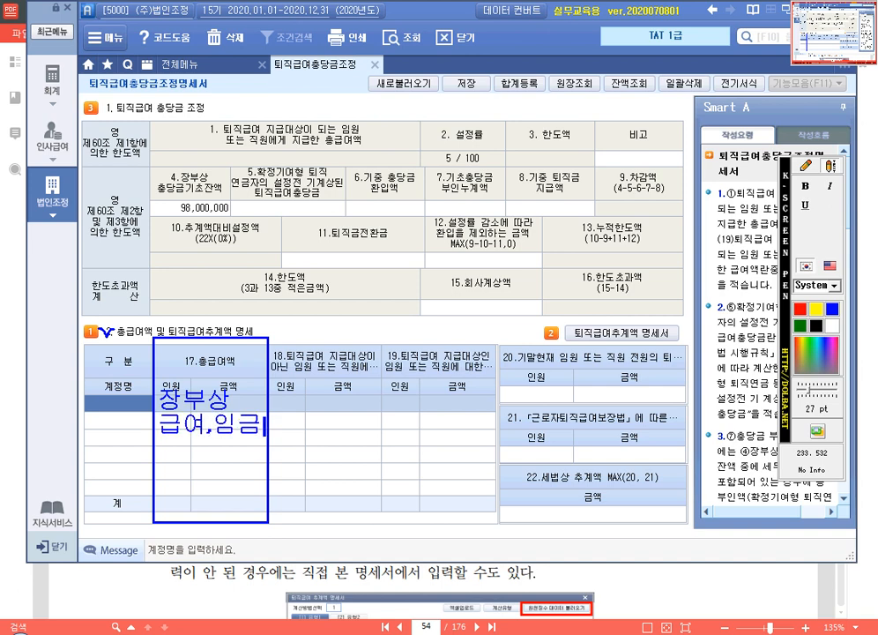
pyautogui.press('Return')
pyautogui.write('상여')
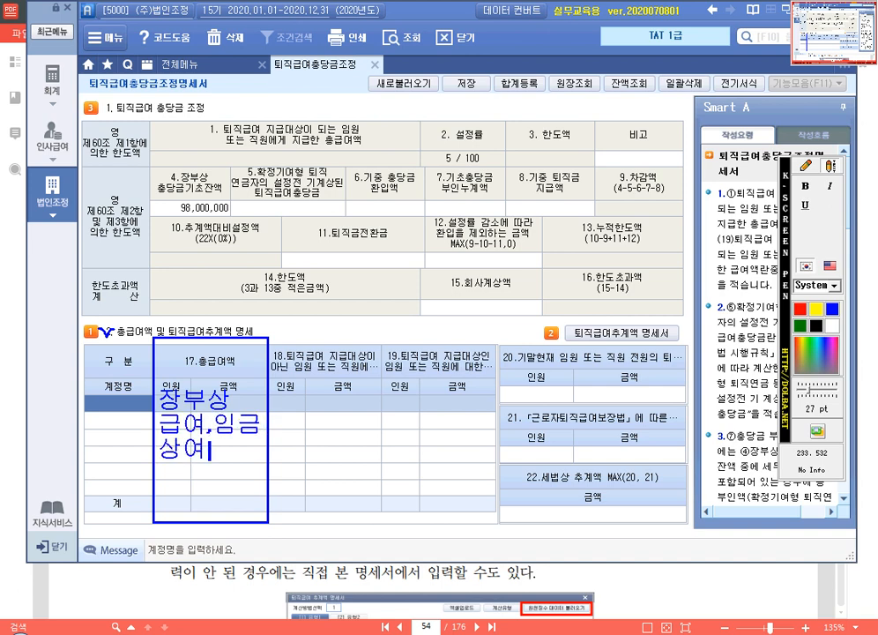
pyautogui.press('Return')
pyautogui.write('직원그')
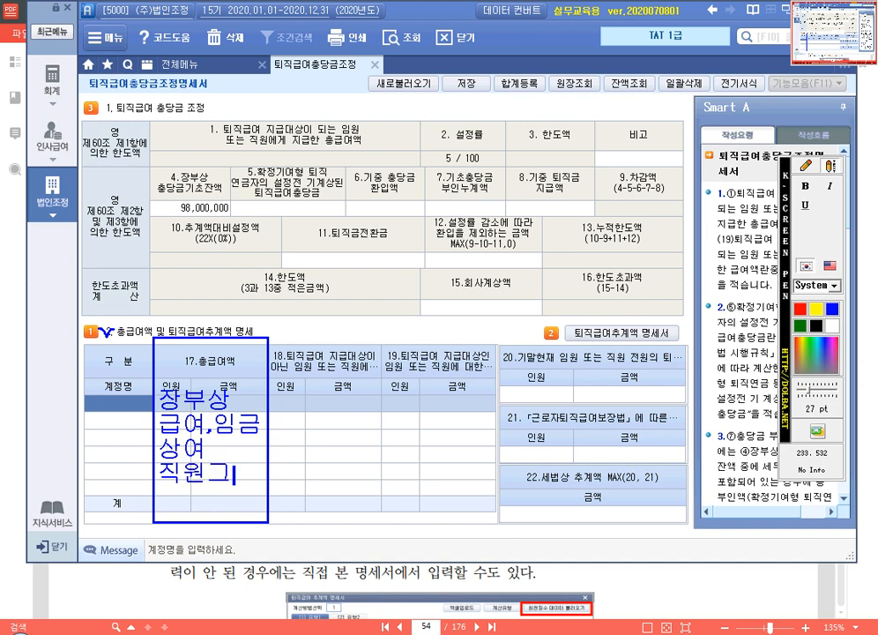
pyautogui.write('급여')
pyautogui.press('Return')
pyautogui.write('흥')
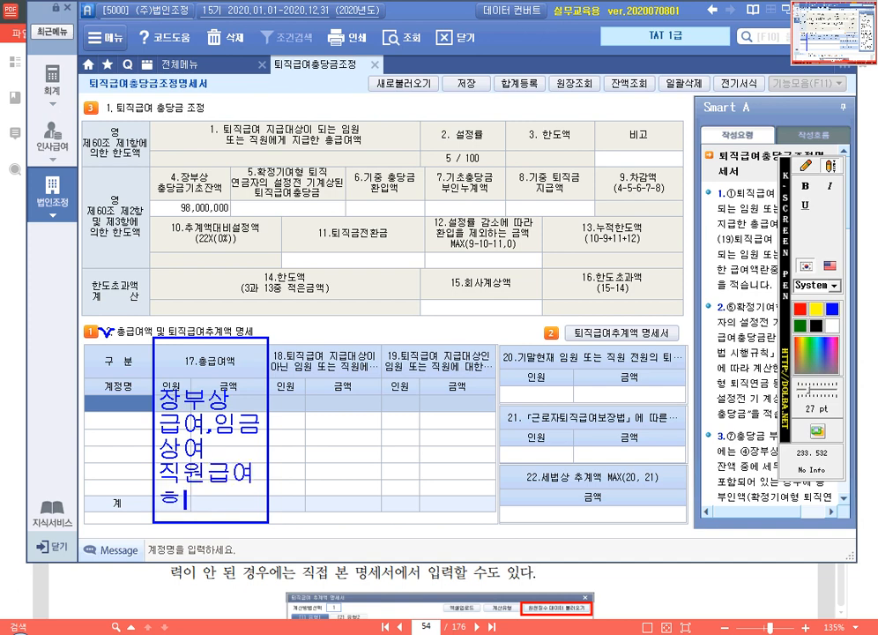
pyautogui.write('계처리')
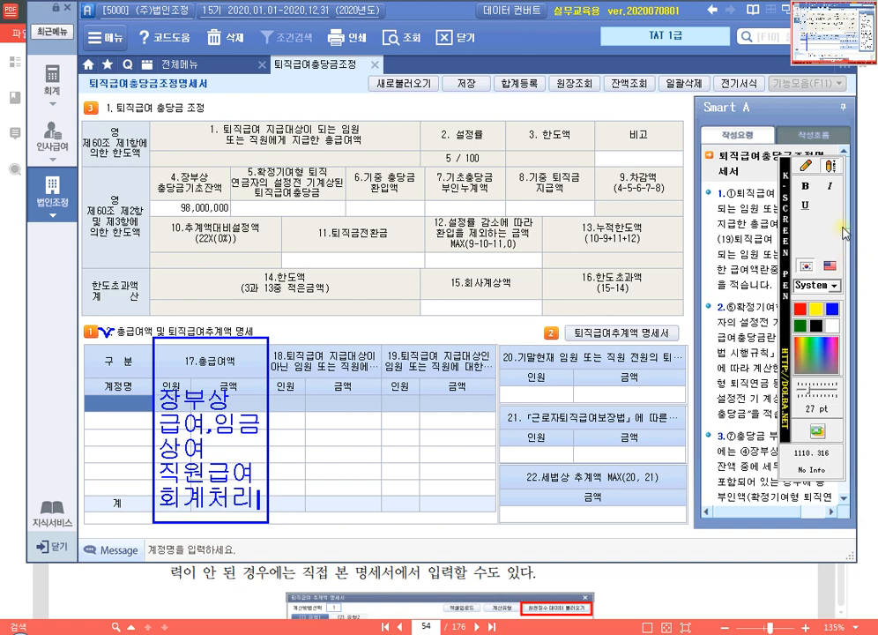
# Step: Frame column 19 with a blue rectangle and write "퇴직급여 추계액 산정 대상 임직원 급여" on five lines inside it
pyautogui.click(805, 165)
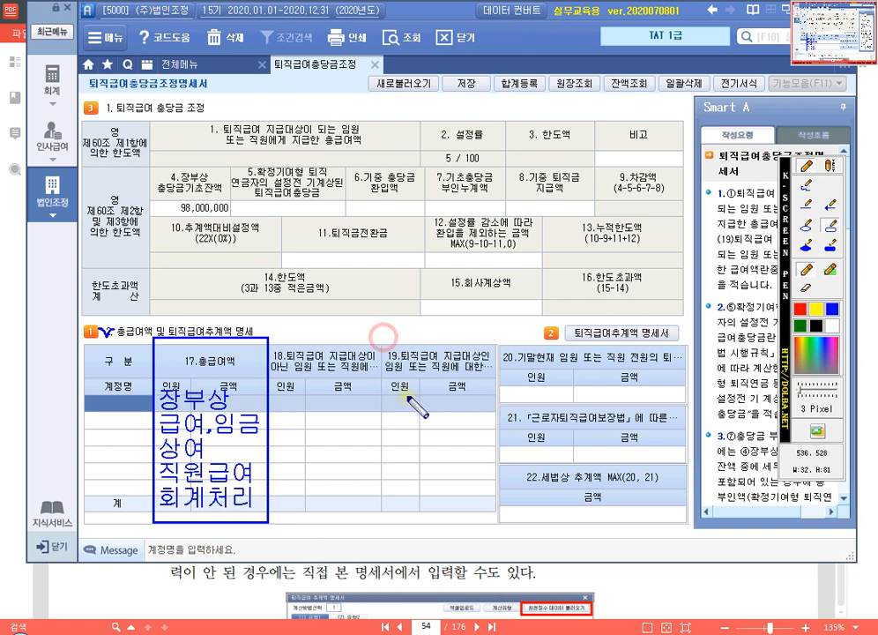
pyautogui.moveTo(384, 336); pyautogui.dragTo(501, 521)
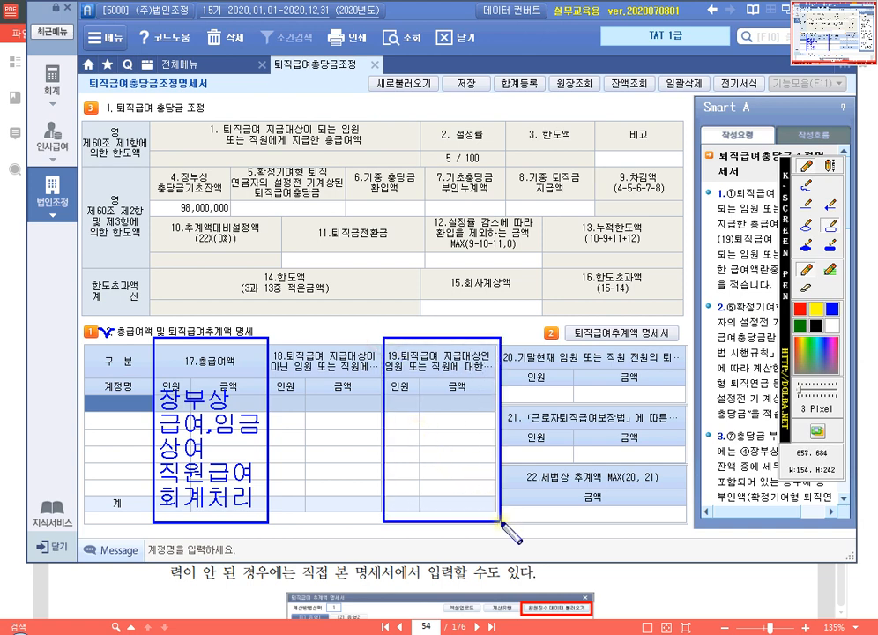
pyautogui.click(831, 167)
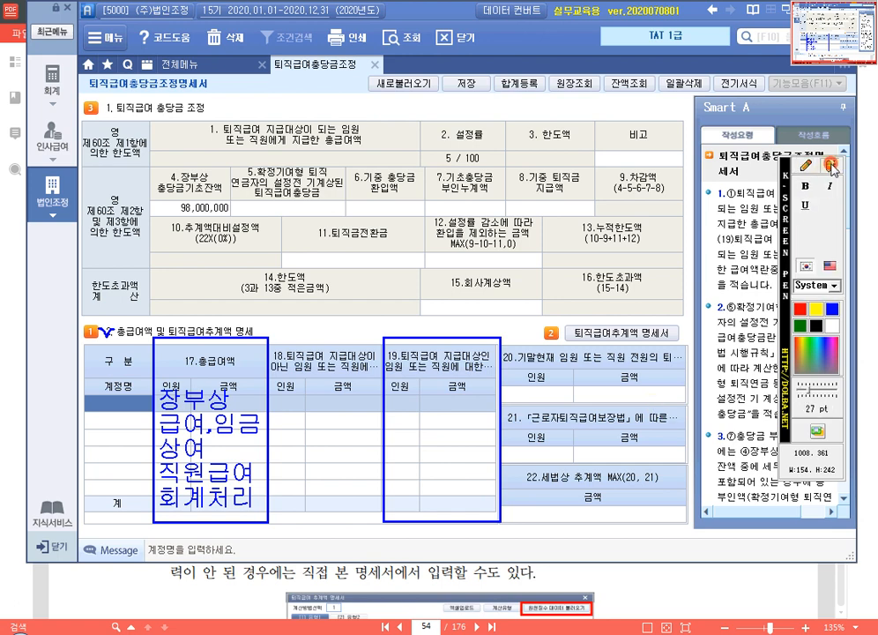
pyautogui.click(399, 405)
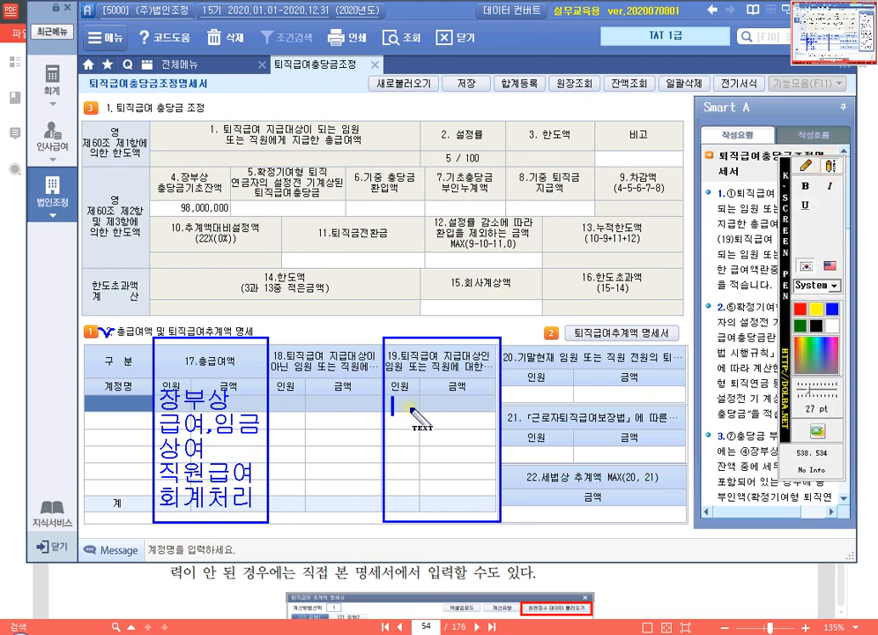
pyautogui.write('퇴지ㄱ급여')
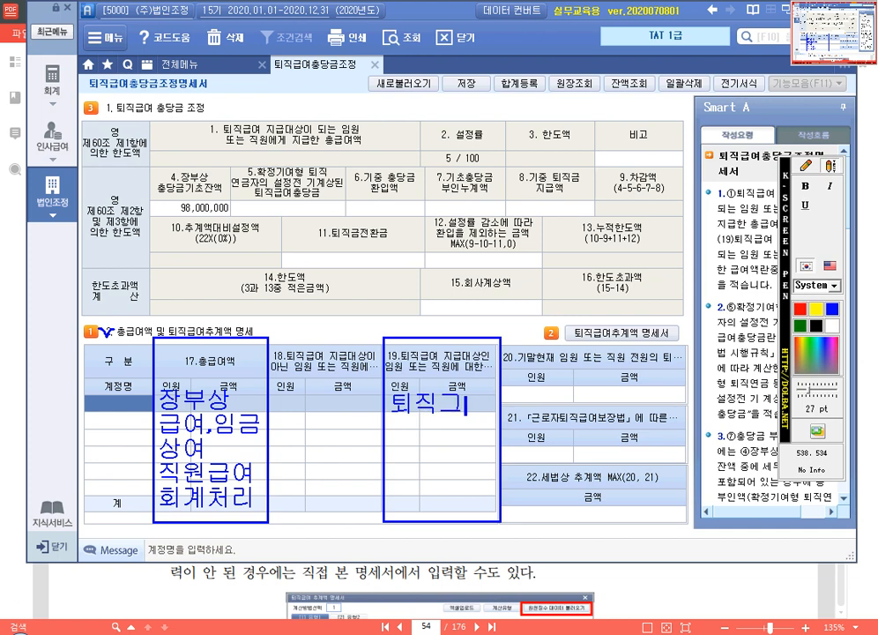
pyautogui.press('Return')
pyautogui.write('추계액 ')
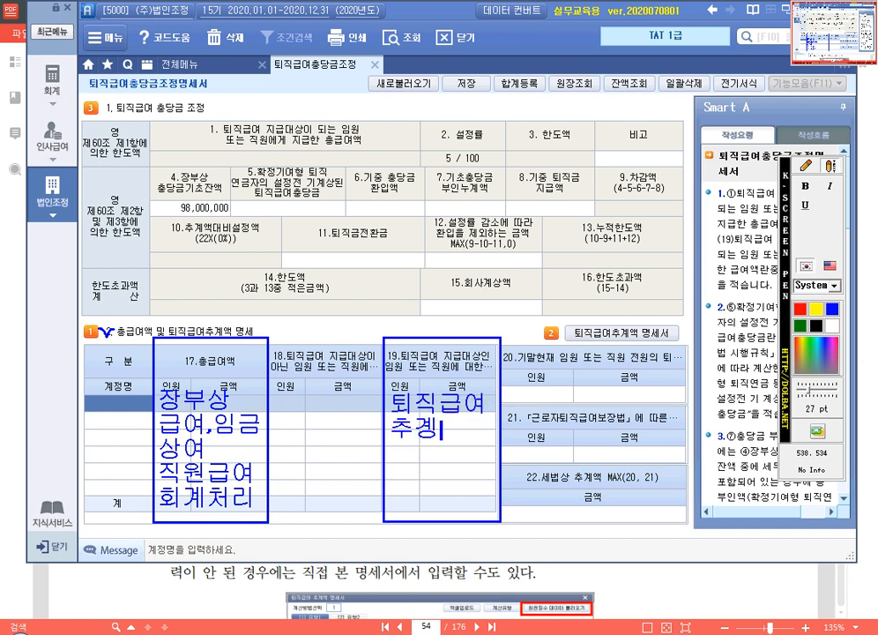
pyautogui.write('산정 대상지')
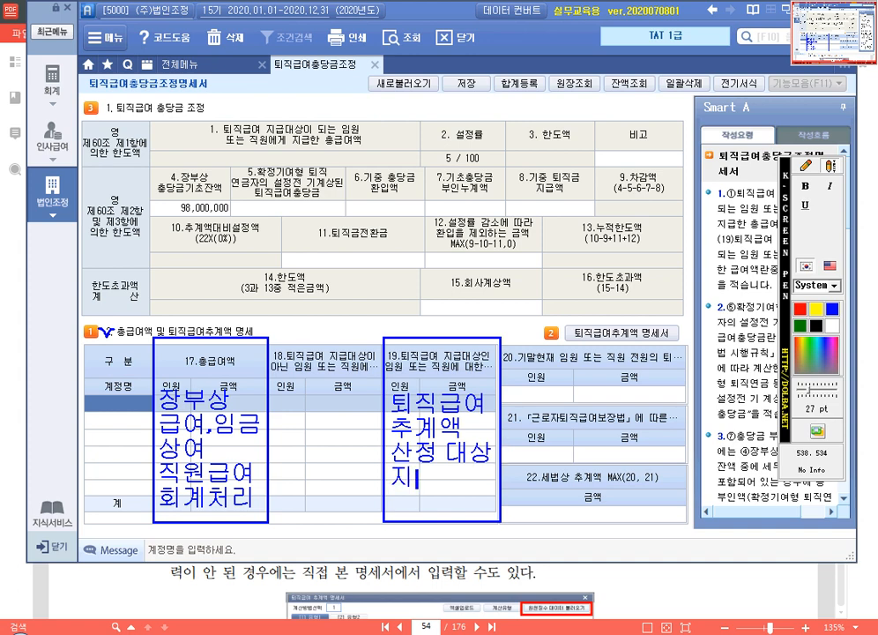
pyautogui.press('BackSpace')
pyautogui.write('임직원')
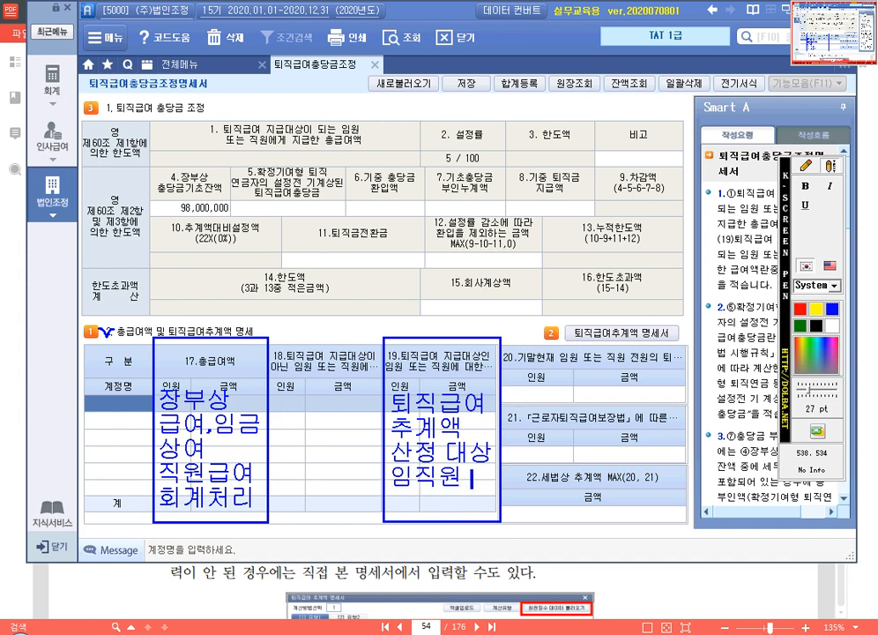
pyautogui.write(' 급')
pyautogui.press('BackSpace')
pyautogui.press('BackSpace')
pyautogui.write('급여')
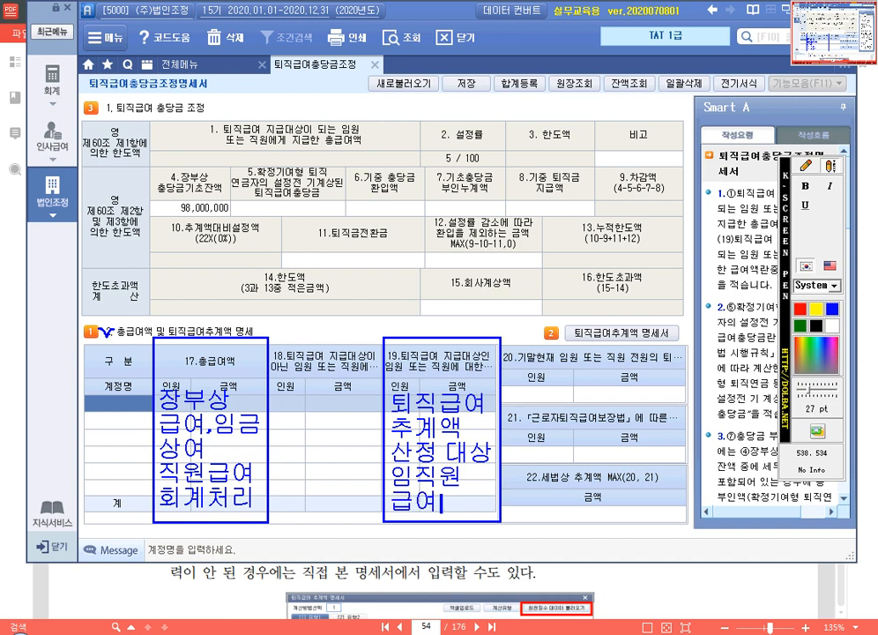
# Step: Write the formula "17번 - 18번 = 19번" as screen-pen text just above the 총급여액 table
pyautogui.click(808, 167)
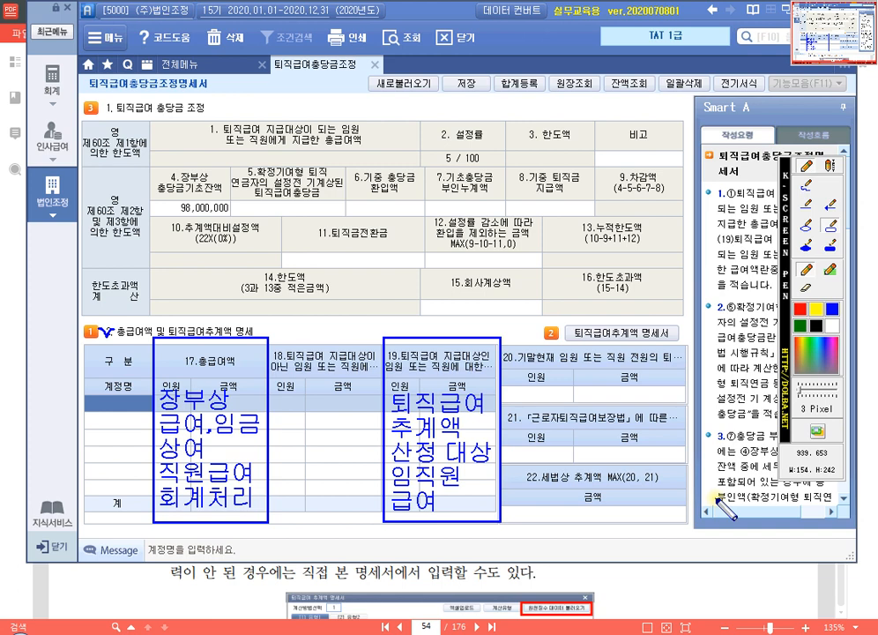
pyautogui.click(829, 164)
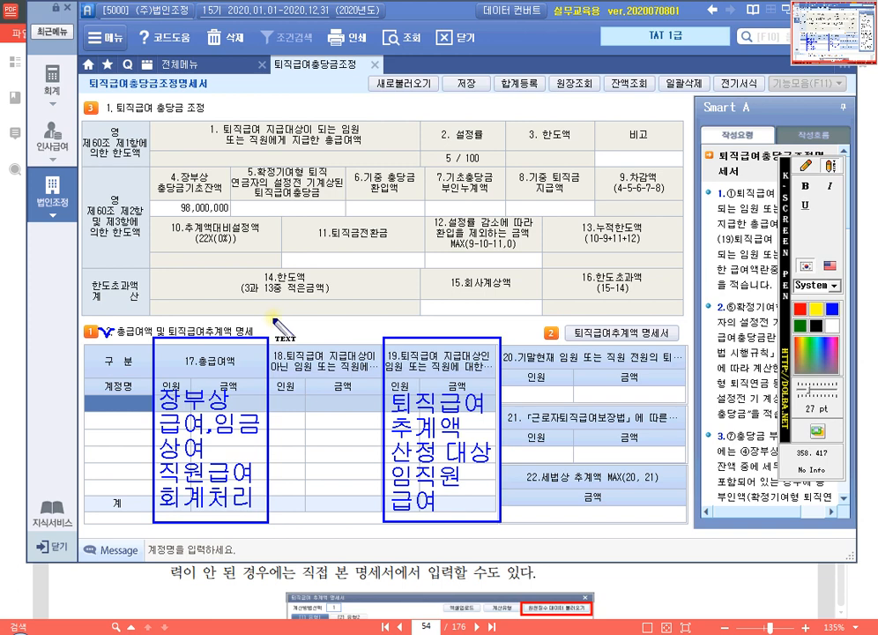
pyautogui.click(261, 310)
pyautogui.write('17')
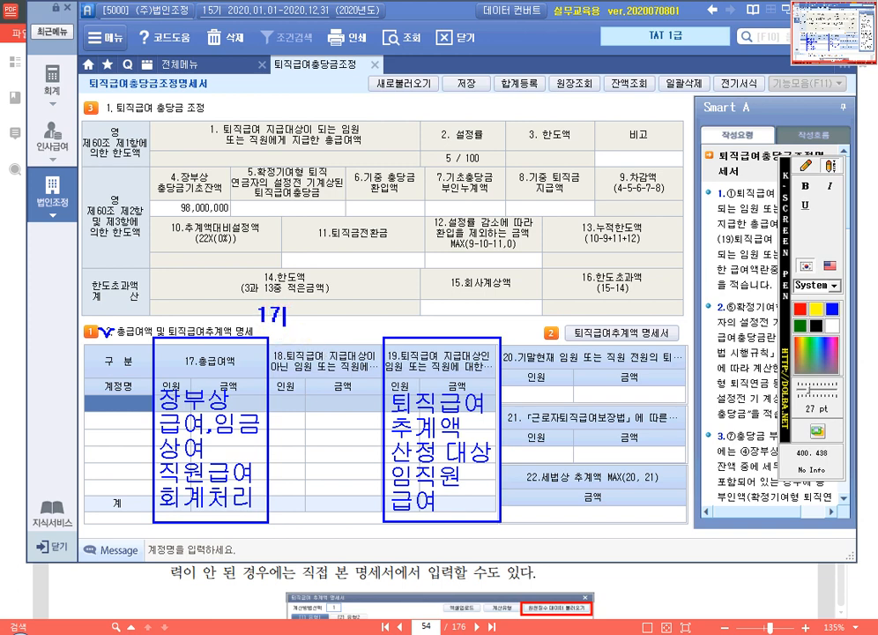
pyautogui.write('번 - 18번 ')
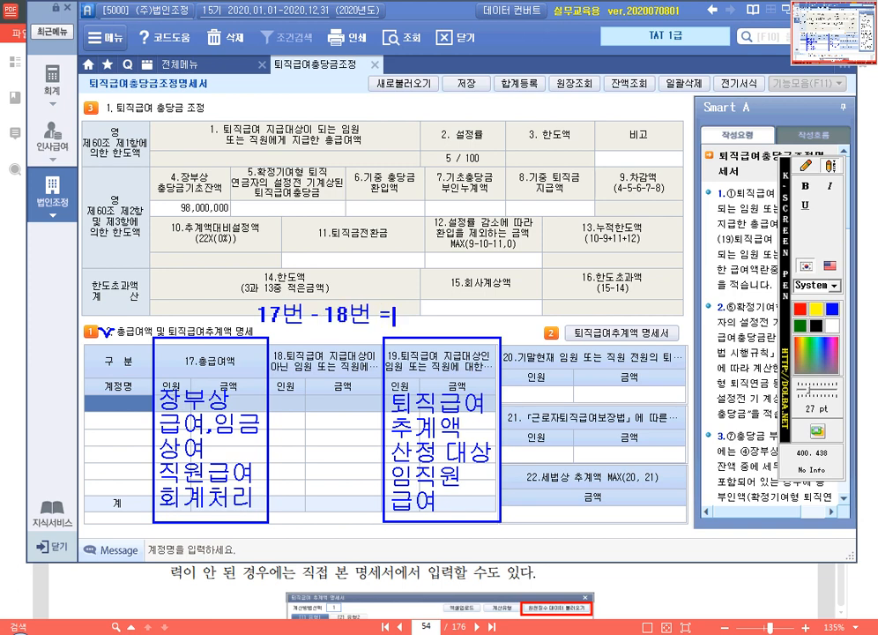
pyautogui.write('= 19번')
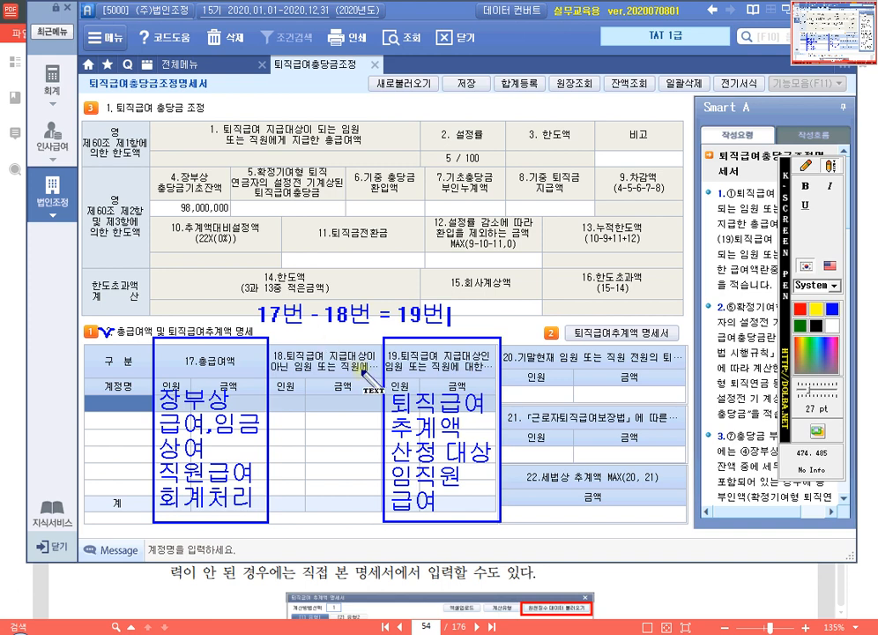
# Step: Circle the numbers 17 and 19 in the column headings freehand, underline "- 18번" in the formula, and exit the screen pen
pyautogui.click(806, 168)
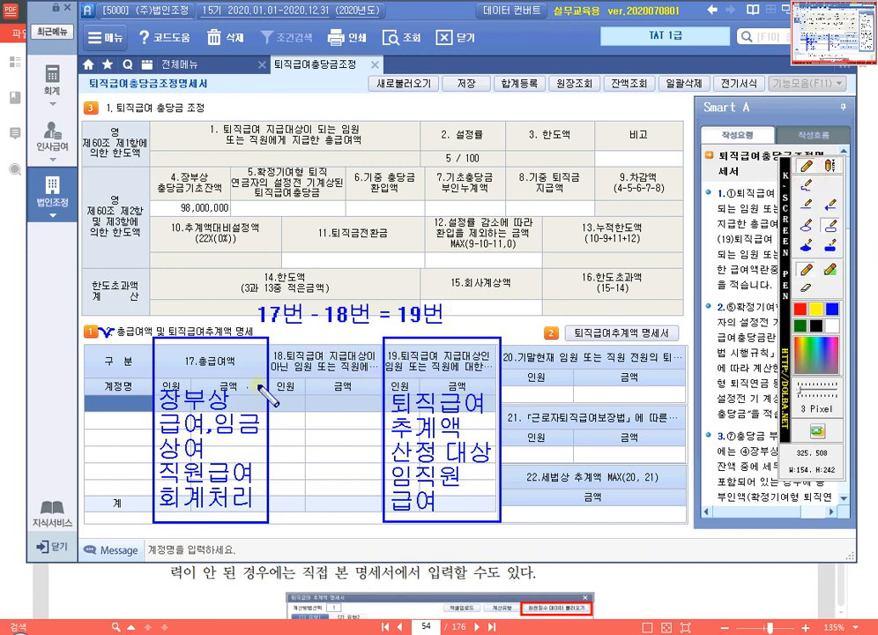
pyautogui.click(806, 186)
pyautogui.moveTo(192, 372)
pyautogui.mouseDown()
pyautogui.moveTo(183, 353)
pyautogui.moveTo(203, 365)
pyautogui.mouseUp()
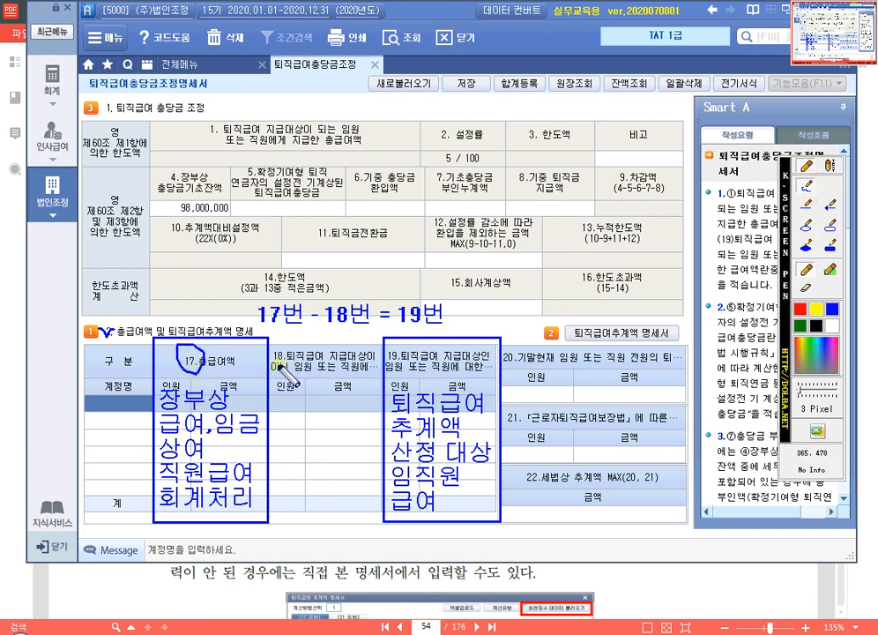
pyautogui.moveTo(390, 360); pyautogui.dragTo(401, 358)
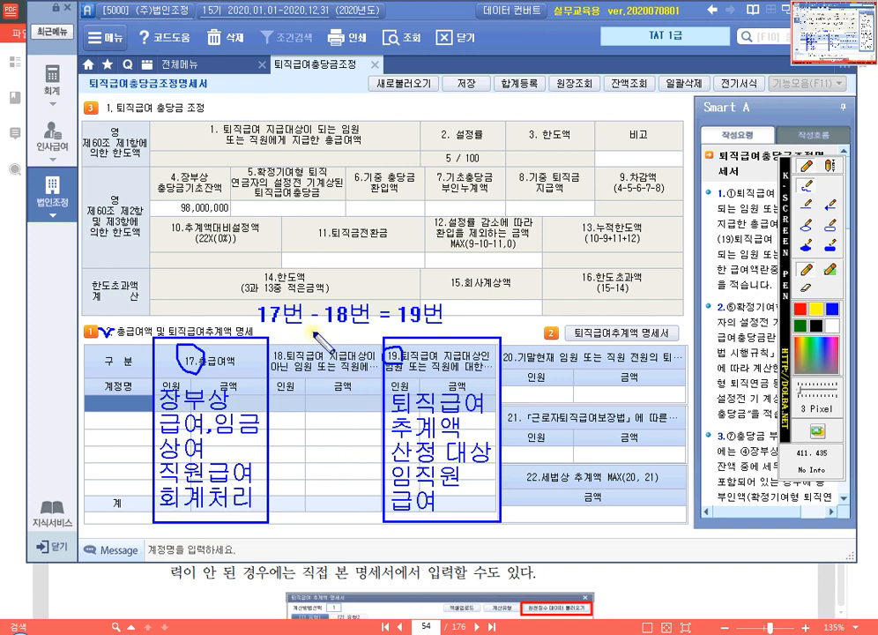
pyautogui.moveTo(314, 327); pyautogui.dragTo(350, 331)
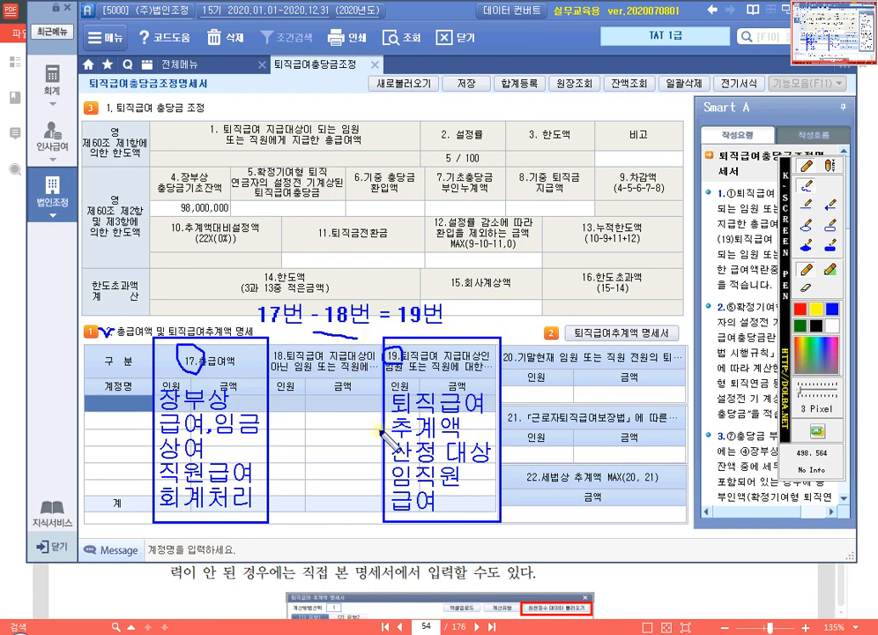
pyautogui.press('Escape')
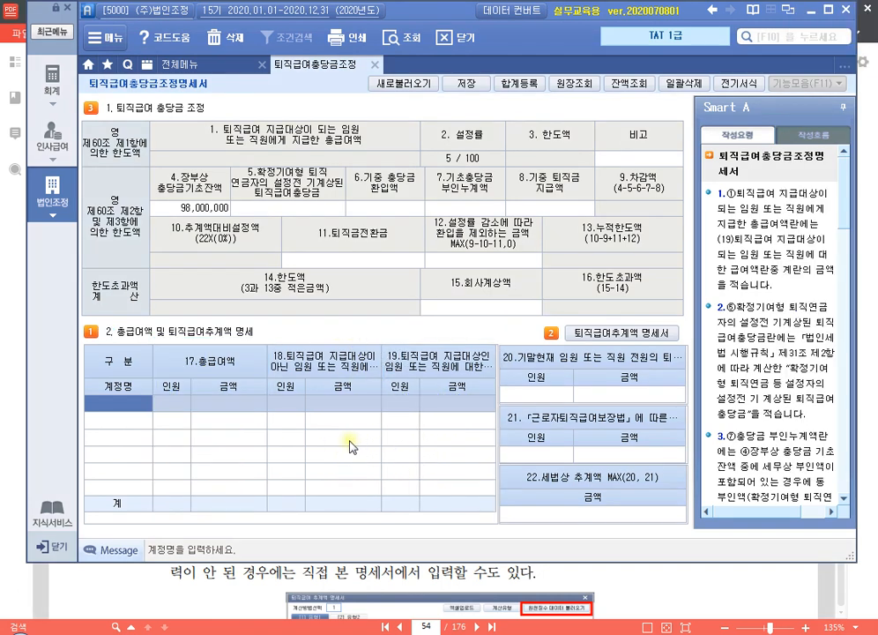
# Step: Switch to the blank Notepad document and enter the heading "18번"
pyautogui.hotkey('alt', 'Tab')
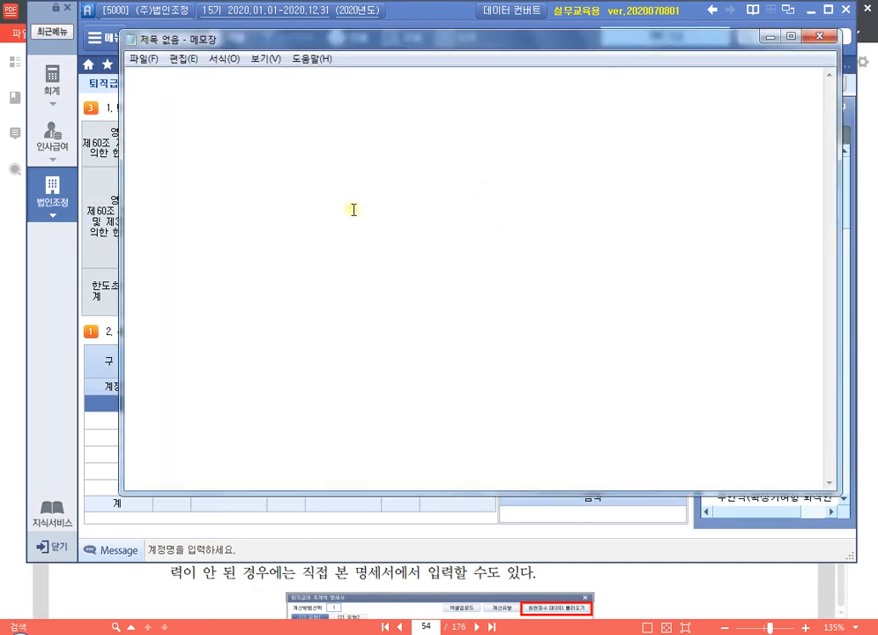
pyautogui.write('18qjs')
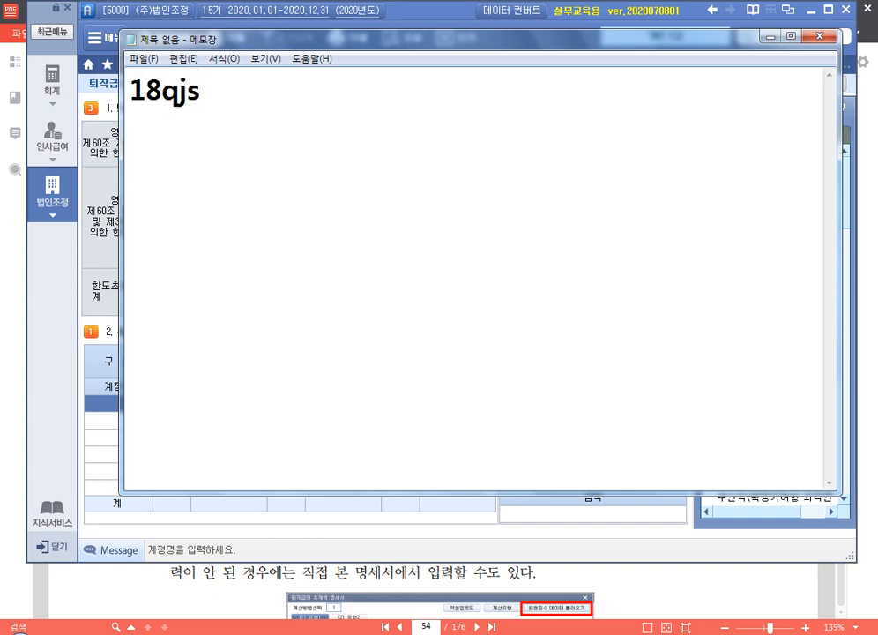
pyautogui.press('BackSpace')
pyautogui.press('BackSpace')
pyautogui.press('BackSpace')
pyautogui.write('번')
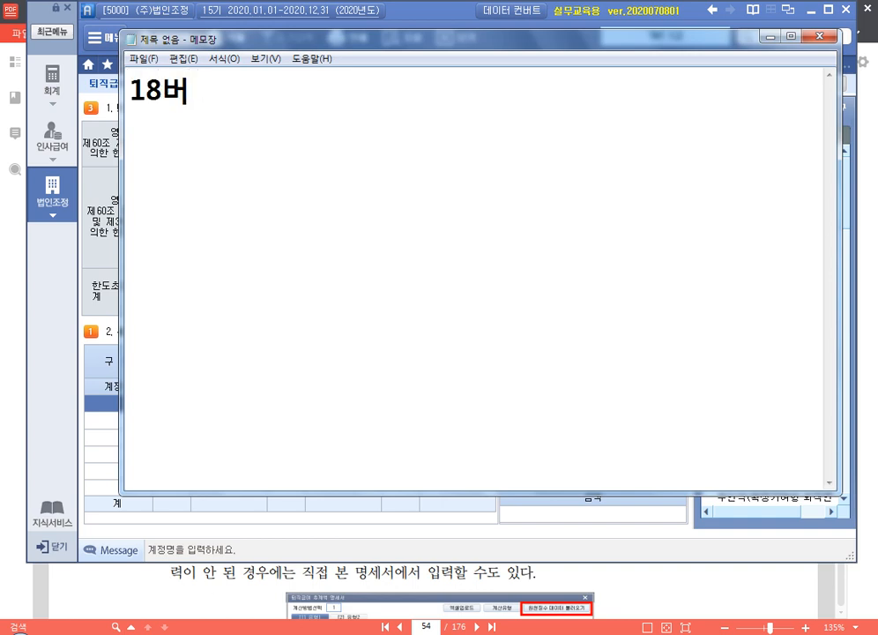
# Step: Add the first item under the 18번 heading: "1) 실질적 퇴사자의 급여"
pyautogui.press('Return')
pyautogui.write('1')
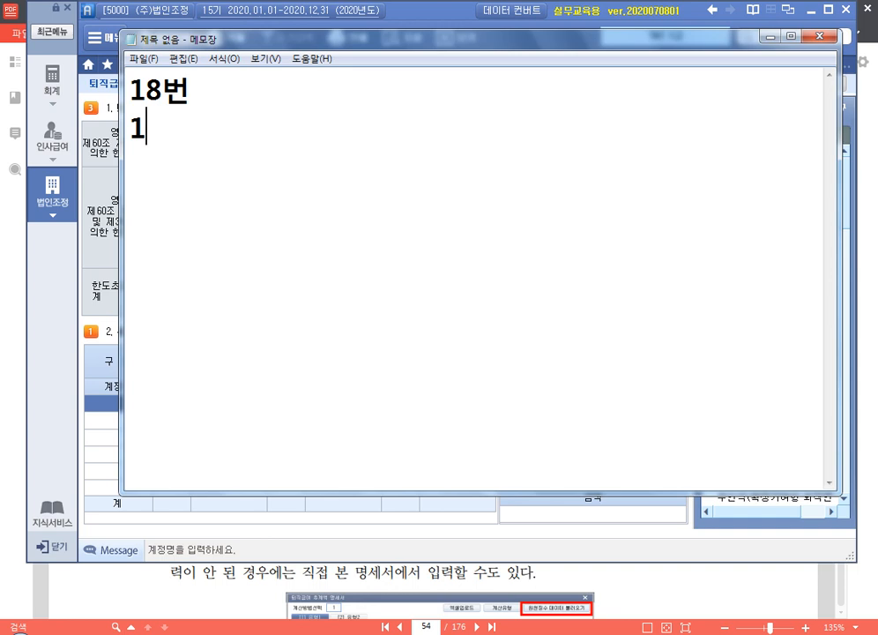
pyautogui.write(') ')
pyautogui.write('실질적 퇴사')
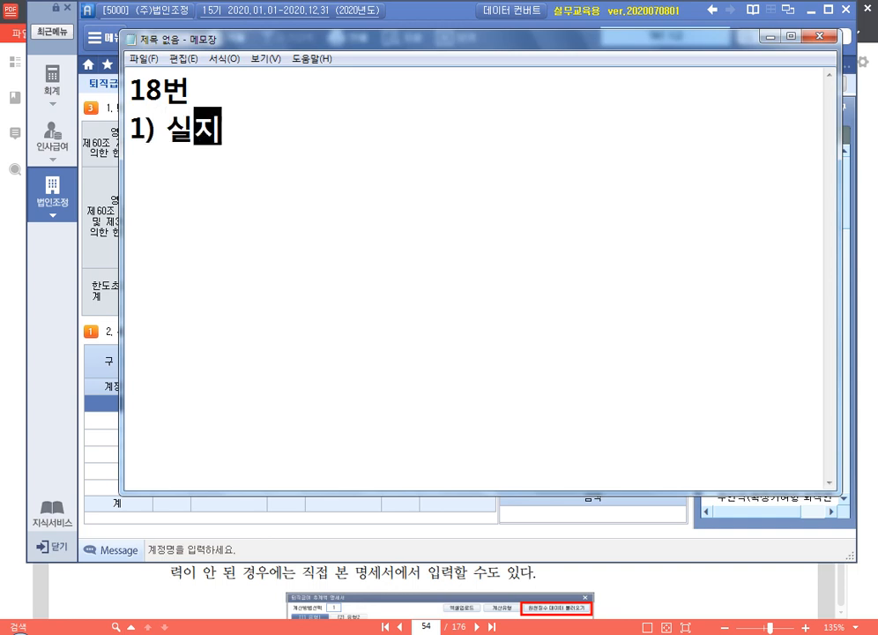
pyautogui.write('자의 급여')
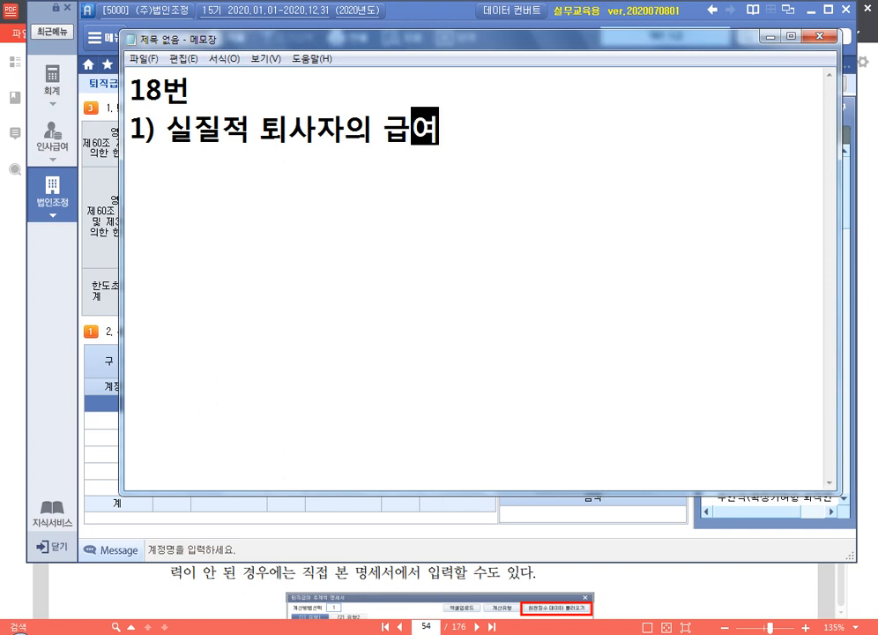
# Step: Add the second item on a new line: "2) 확정기여형(DC형) 상품 가입한 임직원의 급여"
pyautogui.press('Return')
pyautogui.write('2) ')
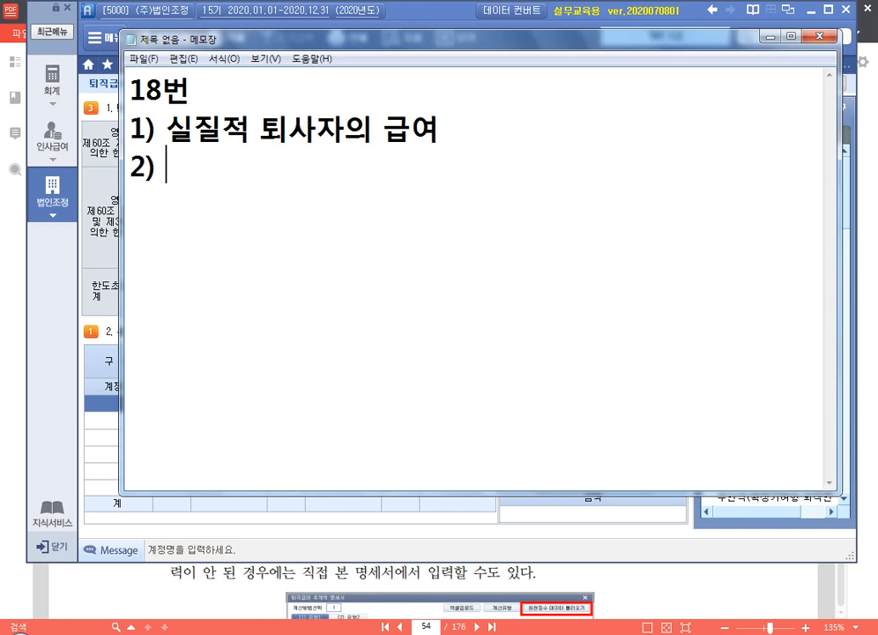
pyautogui.write('확정깅')
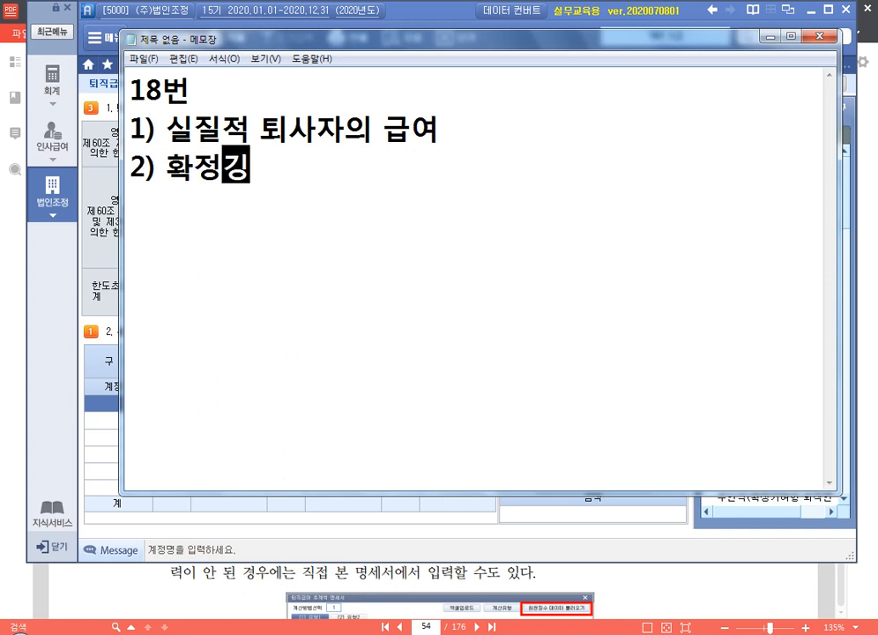
pyautogui.write('여형(')
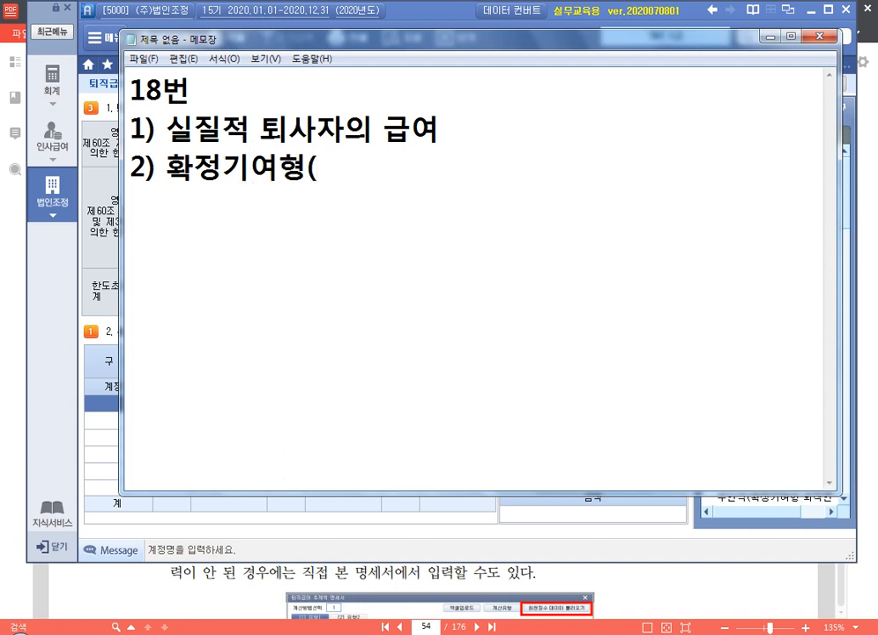
pyautogui.write('DC형')
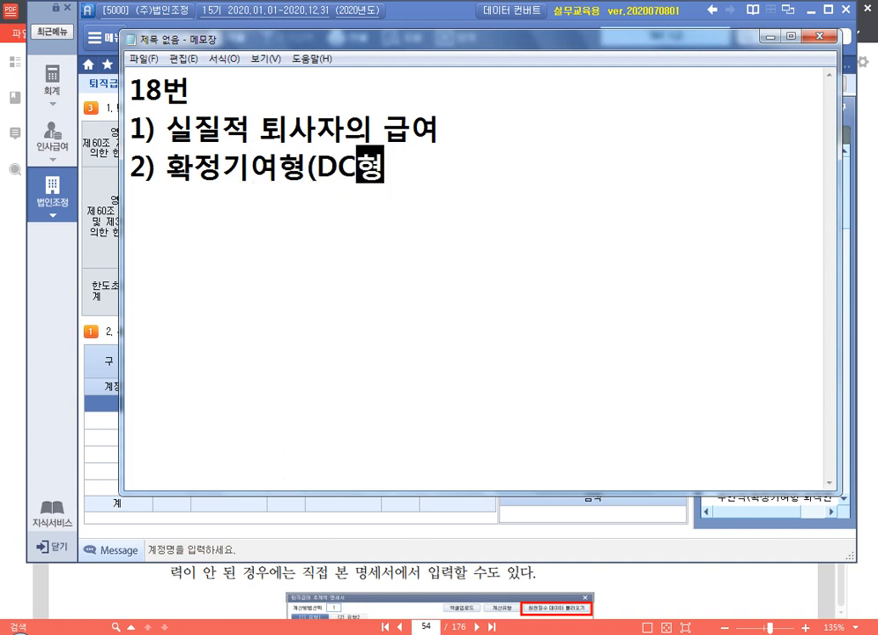
pyautogui.write(')')
pyautogui.write(' 상품')
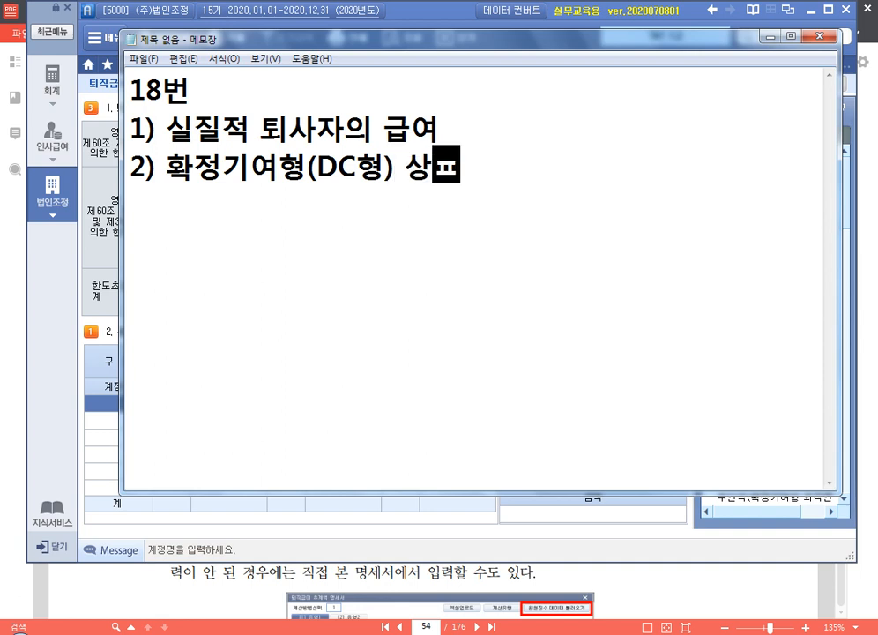
pyautogui.write(' 가입한 직워')
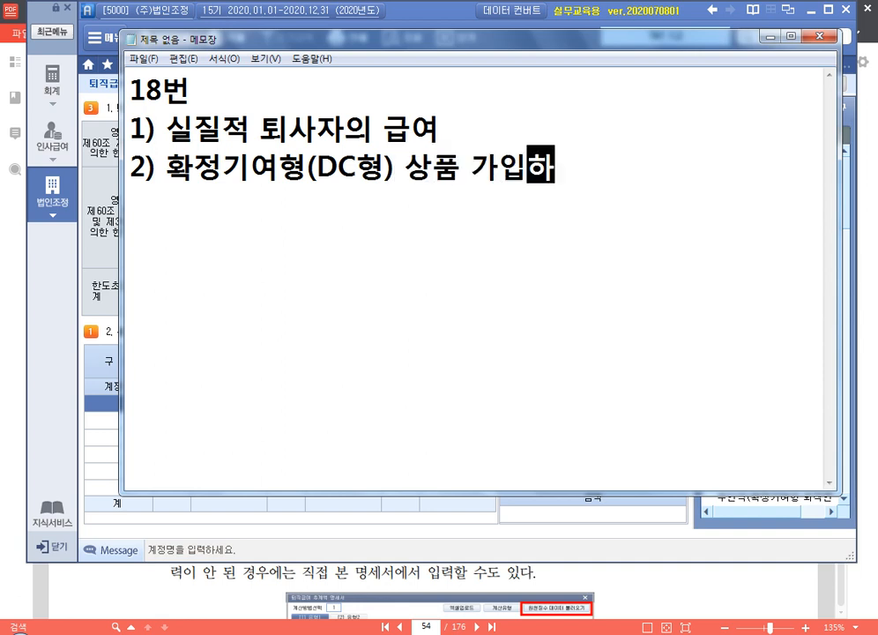
pyautogui.press('BackSpace')
pyautogui.press('BackSpace')
pyautogui.press('BackSpace')
pyautogui.write('임직ㅇ')
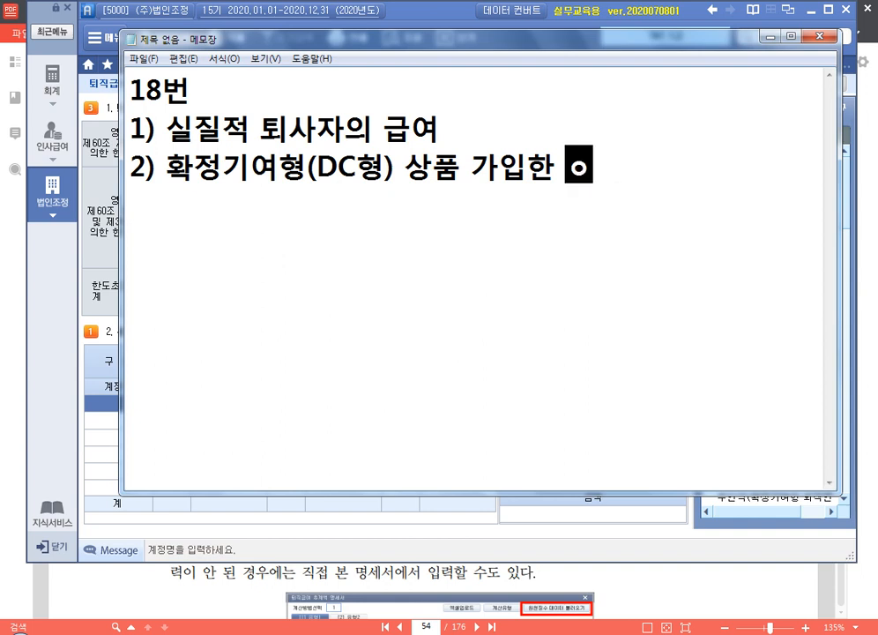
pyautogui.write('원의 급여')
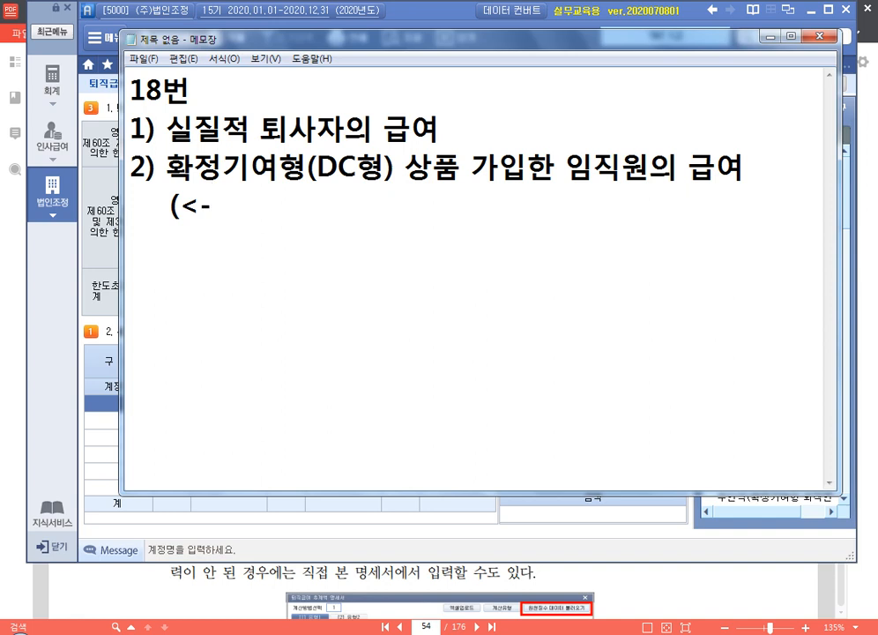
# Step: Write the contrasting note "(<->확정급여형(DB형)상품 가입자 급여 추계액 산정 사용)" under item 2 and indent its wrapped second line
pyautogui.write('확저')
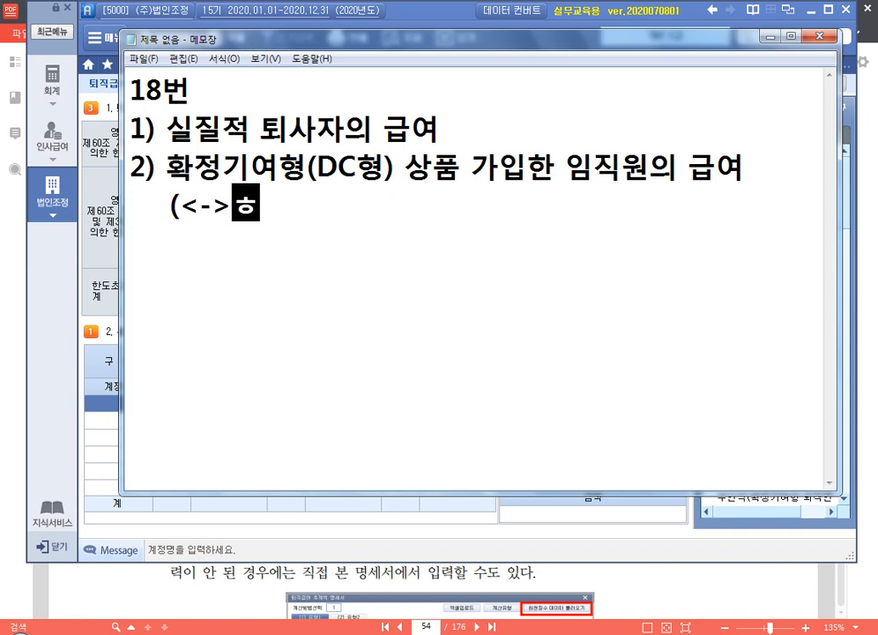
pyautogui.write('ㅇ기')
pyautogui.press('BackSpace')
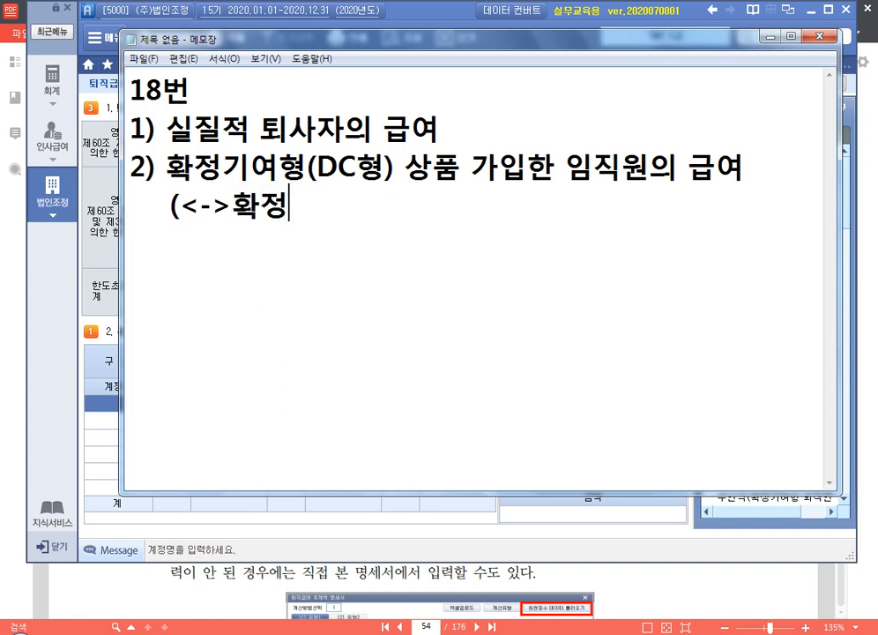
pyautogui.write('급여혀ㅇ(')
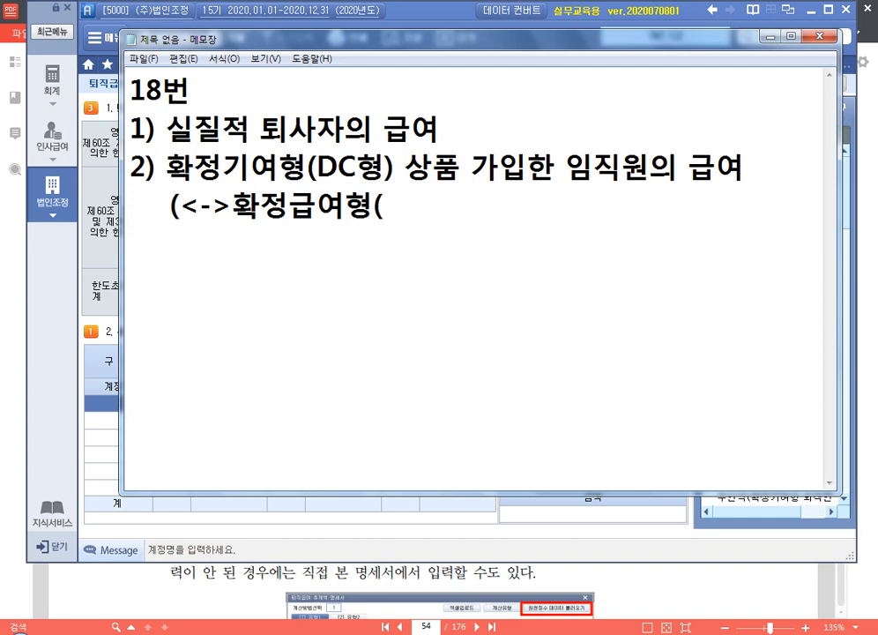
pyautogui.write('DB형)')
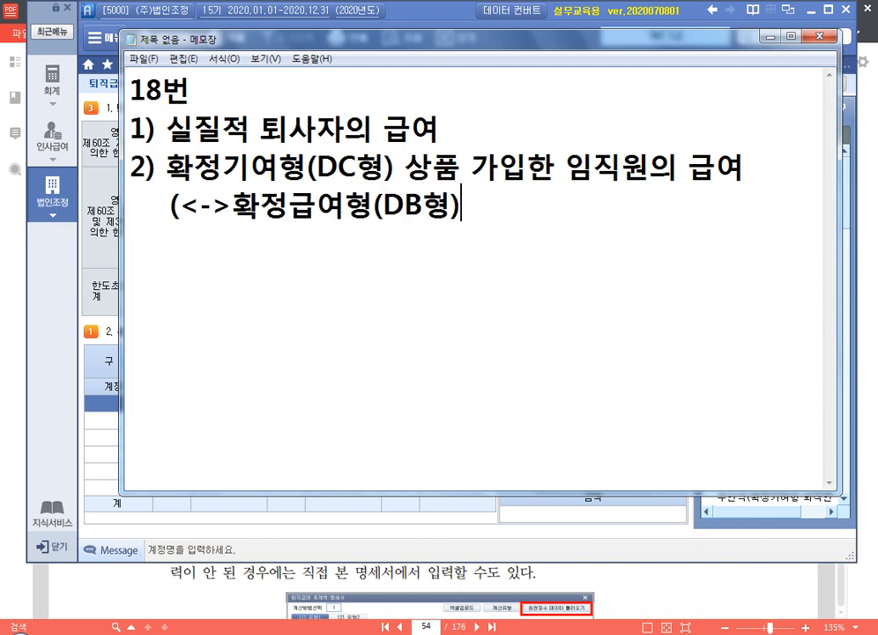
pyautogui.write('상품 가입')
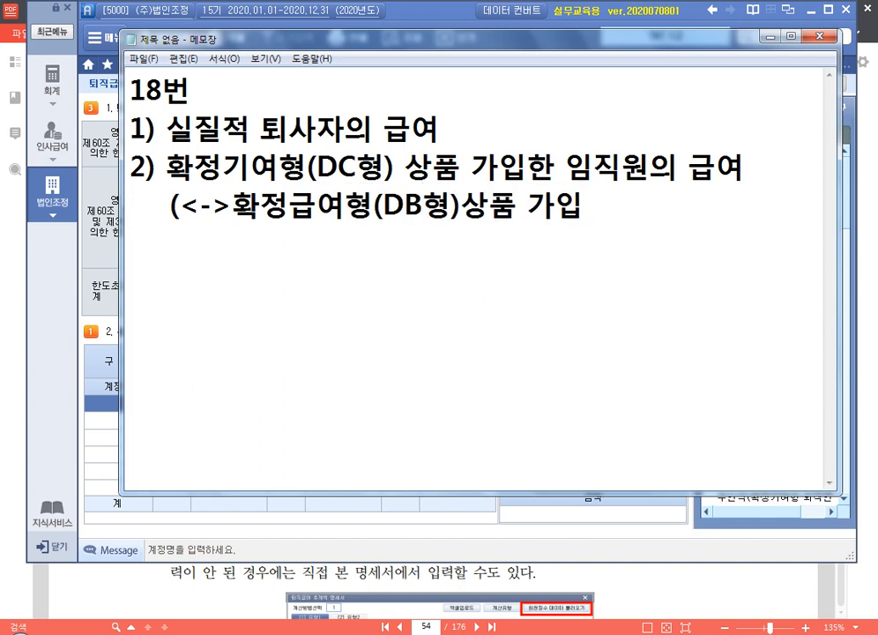
pyautogui.write('자 급여')
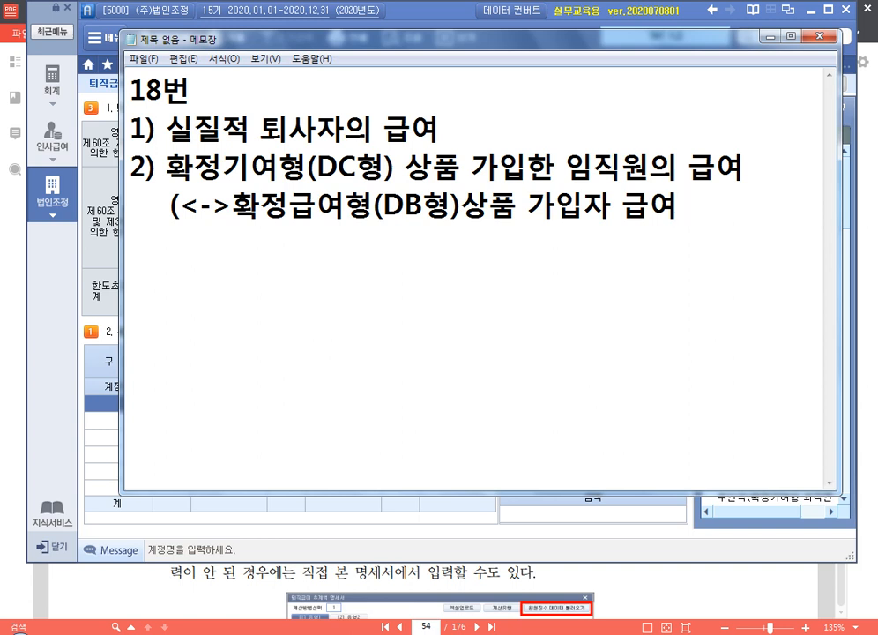
pyautogui.write('추계')
pyautogui.write('액 산정 상')
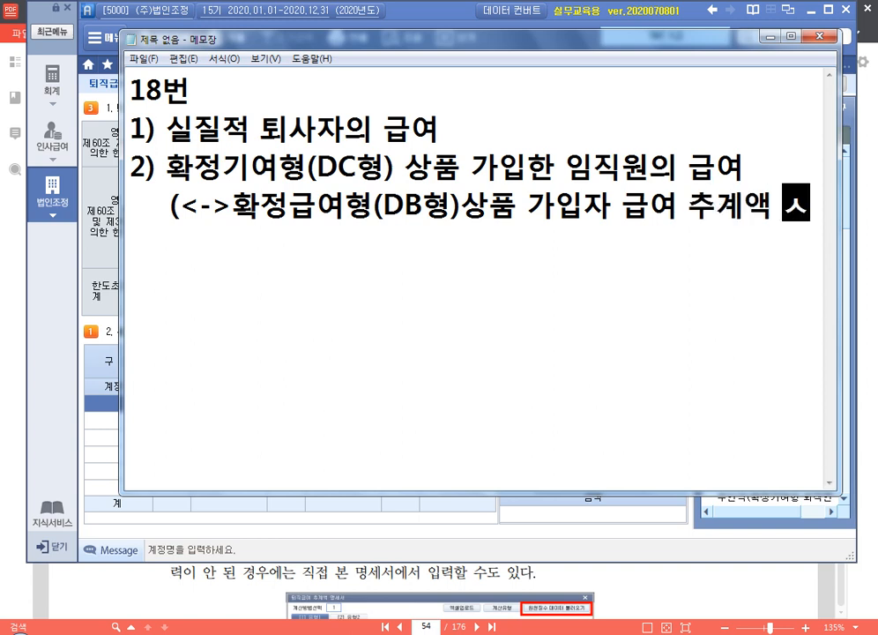
pyautogui.write('용')
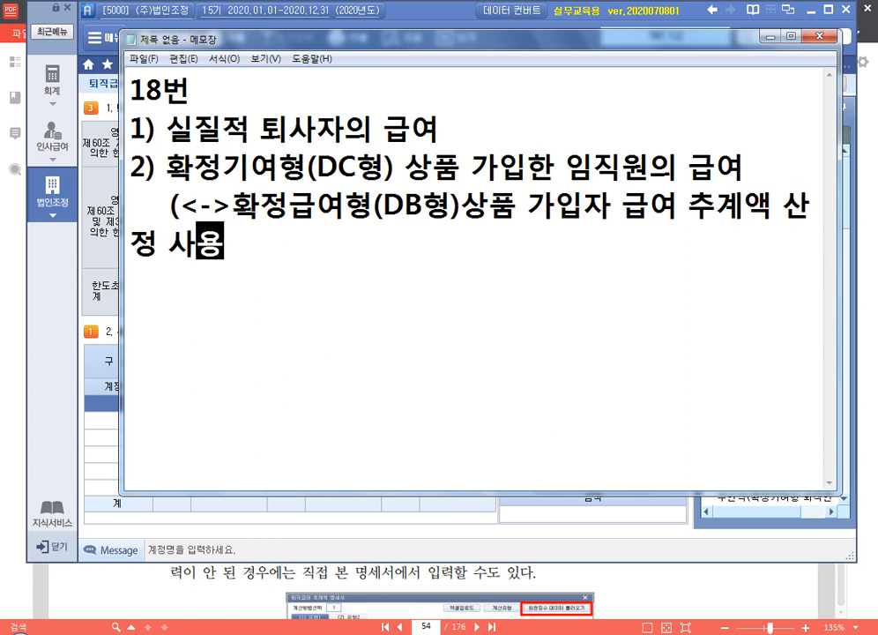
pyautogui.write(')')
pyautogui.press('Home')
pyautogui.press('Return')
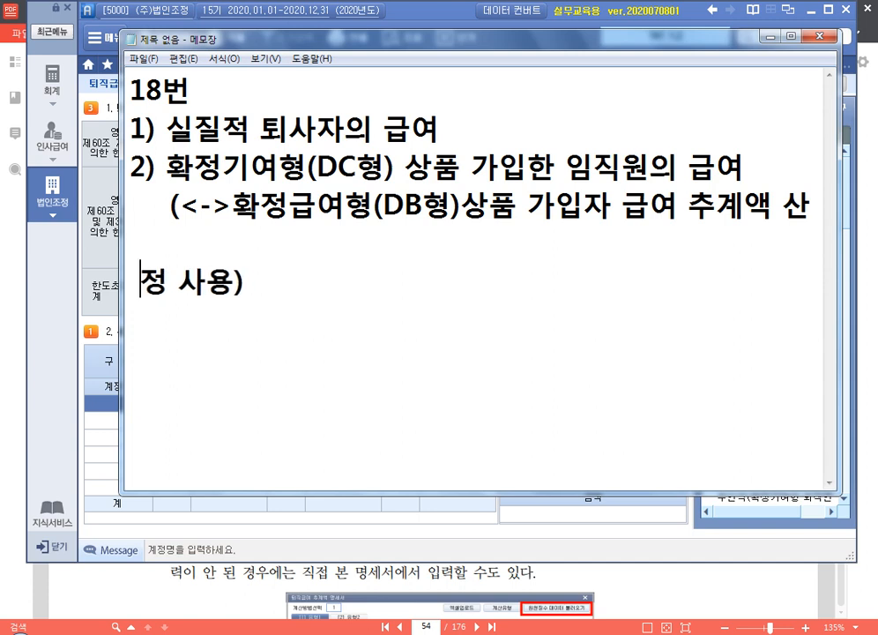
pyautogui.press('BackSpace')
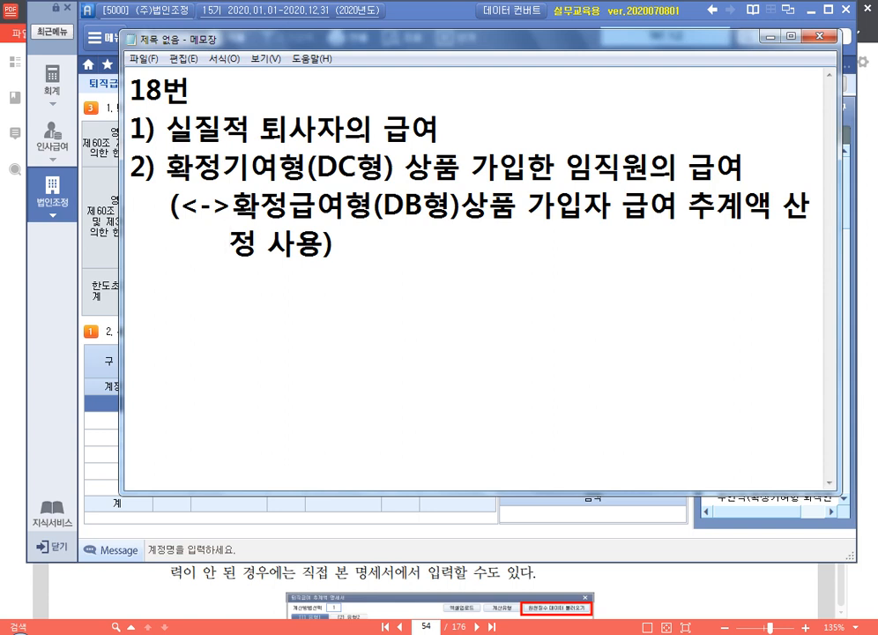
# Step: Insert "_18번 입력 X" after "사용", before the closing parenthesis of the DB형 note
pyautogui.press('Right')
pyautogui.press('Right')
pyautogui.press('Right')
pyautogui.press('Right')
pyautogui.write('_')
pyautogui.write('18번 입')
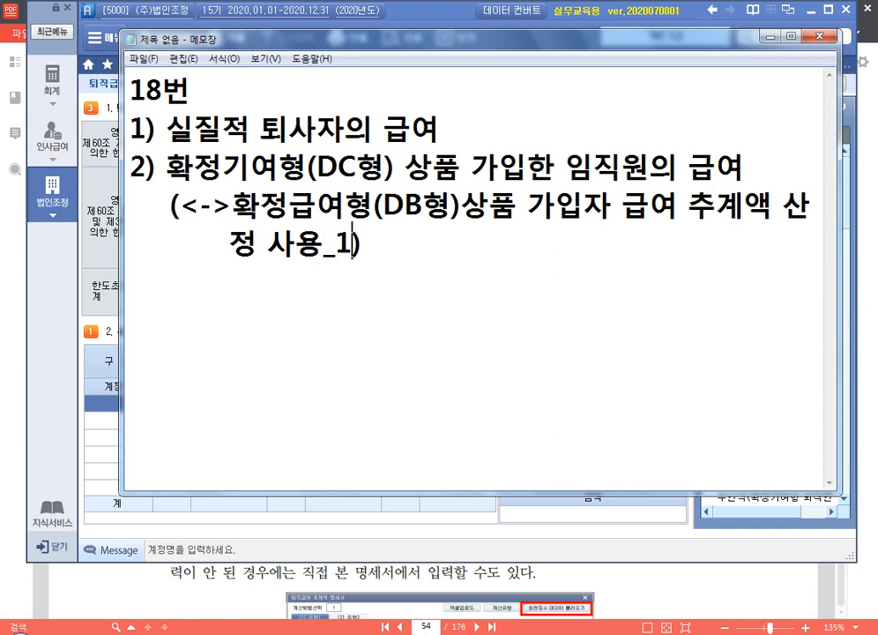
pyautogui.write('력 X')
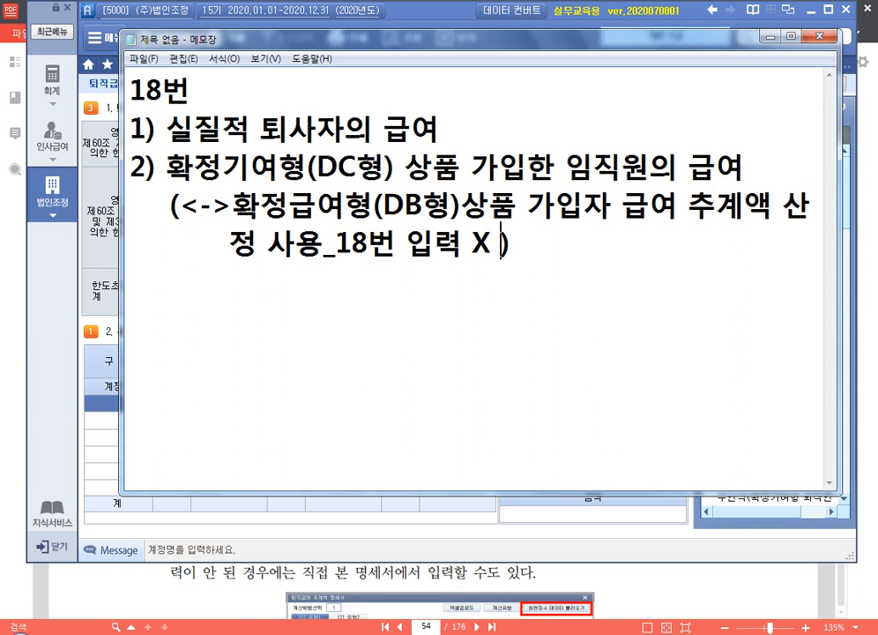
# Step: Add the third item on two lines: "3) 1년미만 근속자의 퇴직급여지급 규정이 없는 경우" and "1년미만 근속자의 급여"
pyautogui.press('End')
pyautogui.press('Return')
pyautogui.write('3) ')
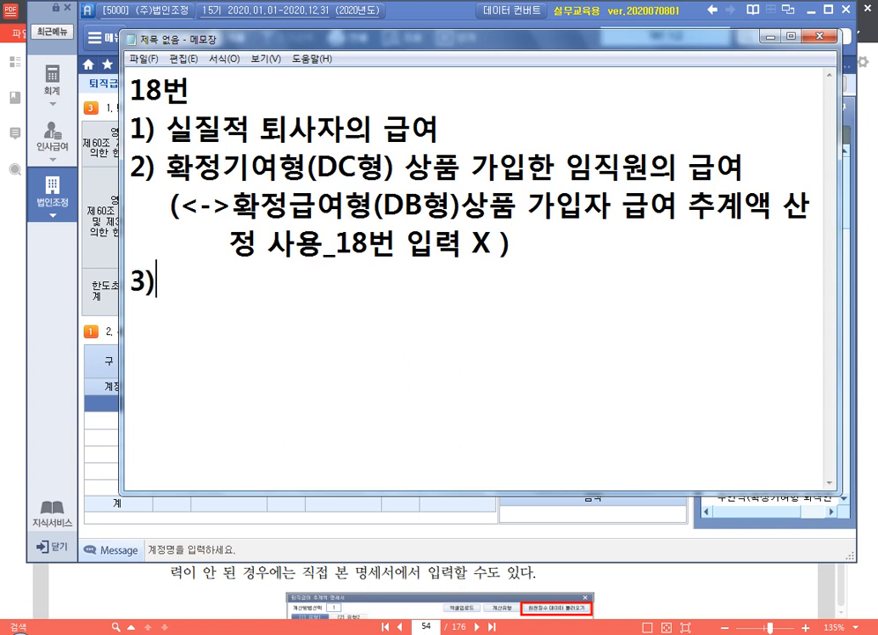
pyautogui.write('1년미만 근')
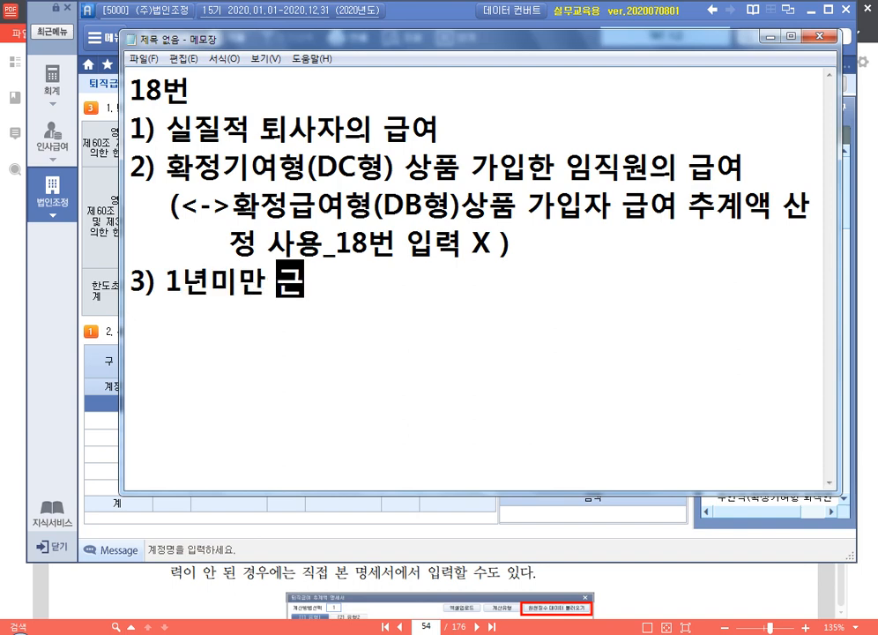
pyautogui.write('속자의 퇴지직급')
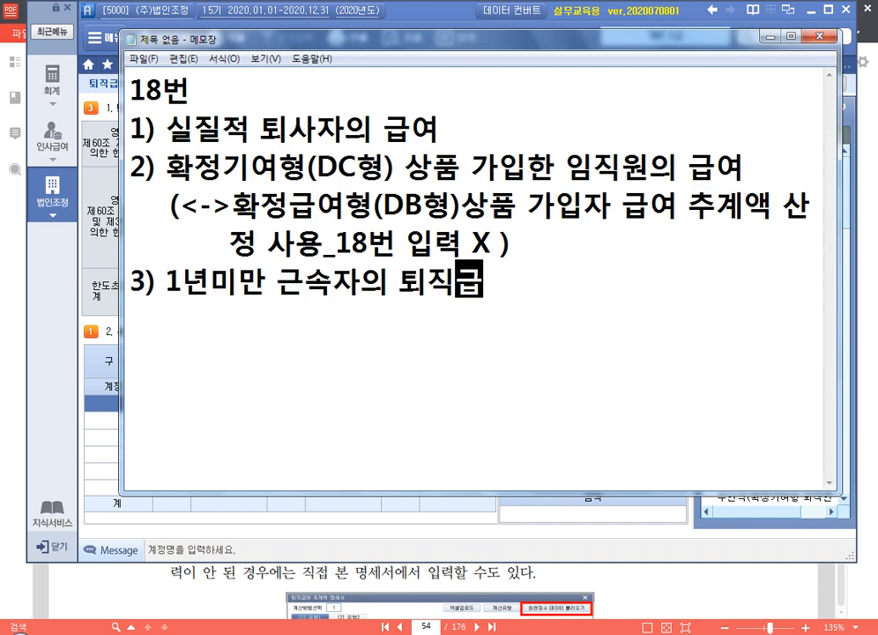
pyautogui.write('여지급 규저정이 없는 경')
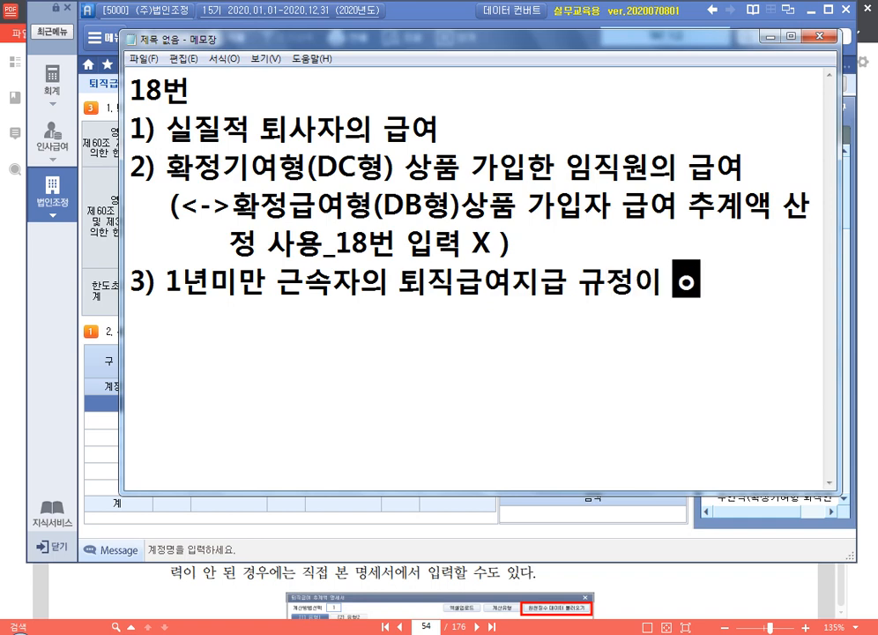
pyautogui.write('우')
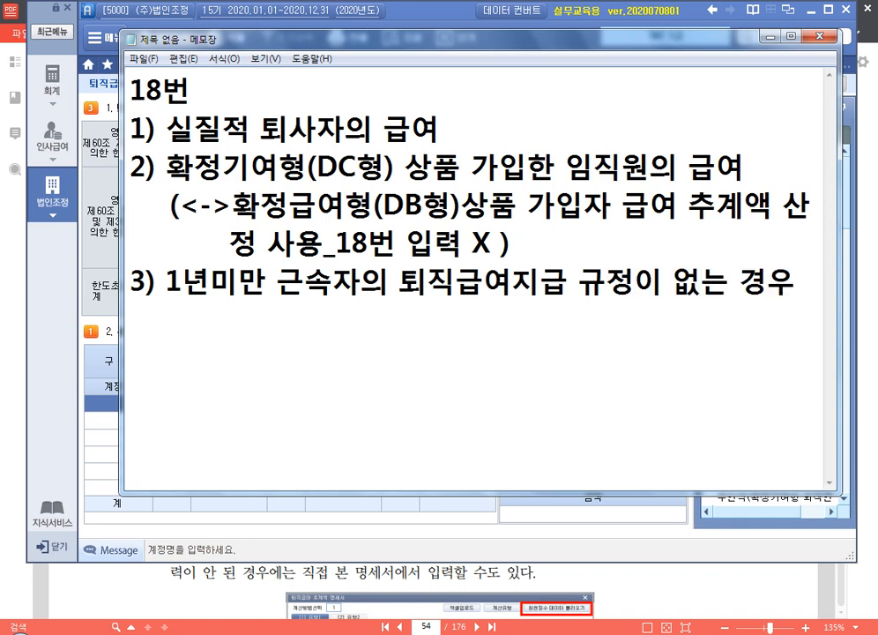
pyautogui.press('Return')
pyautogui.write('1년미만 근ㅅ속자의')
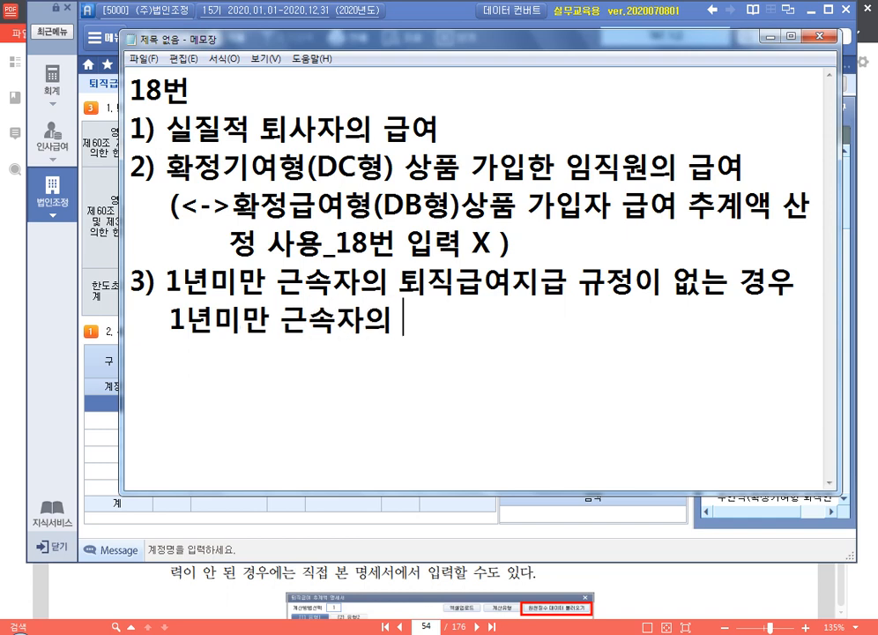
pyautogui.write(' 급여')
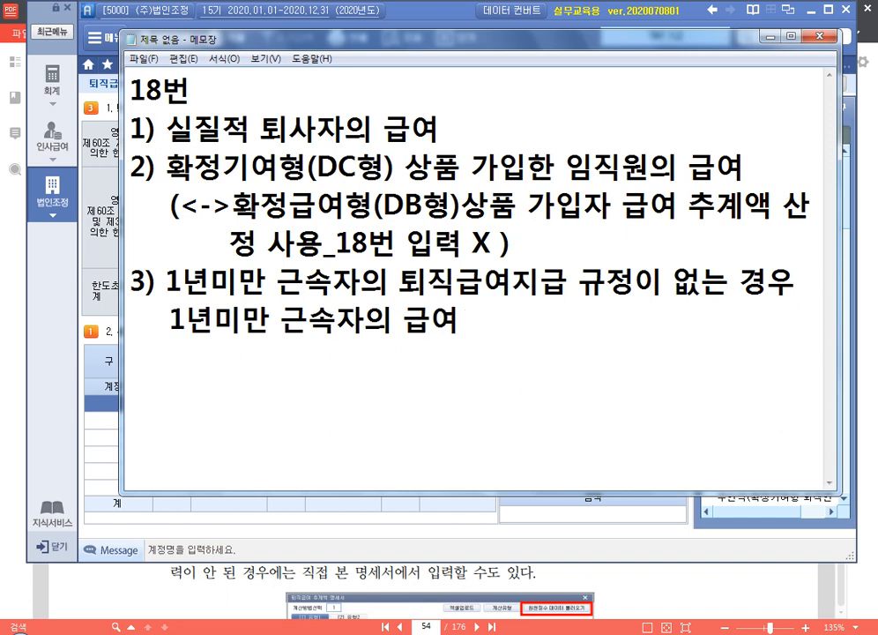
# Step: Start a contrasting note on a new line under item 3: "( <-> 1년미만 근속자의 퇴직급여지급규정이 있는"
pyautogui.press('Return')
pyautogui.write('( <-<')
pyautogui.press('BackSpace')
pyautogui.write('>')
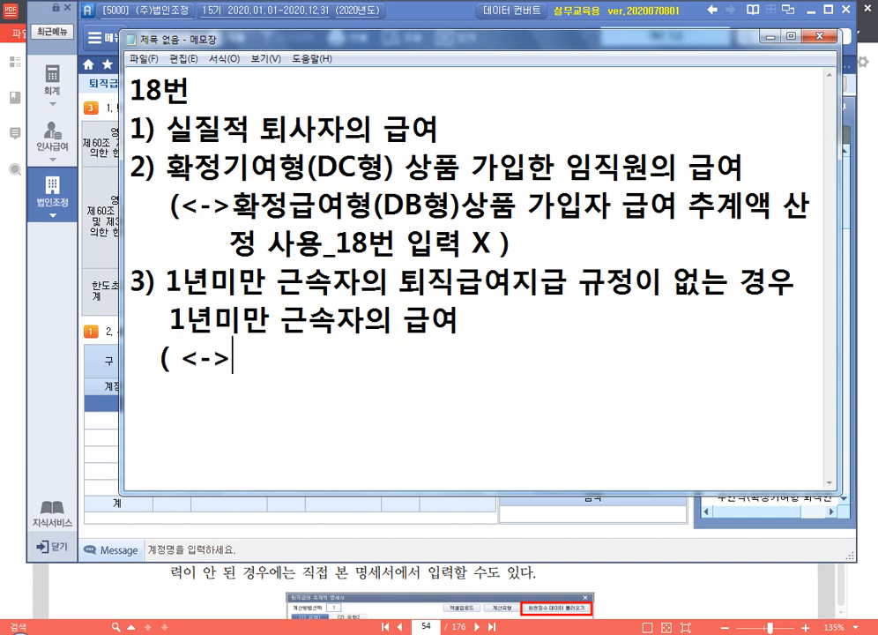
pyautogui.write(' 1년ㅁ미만')
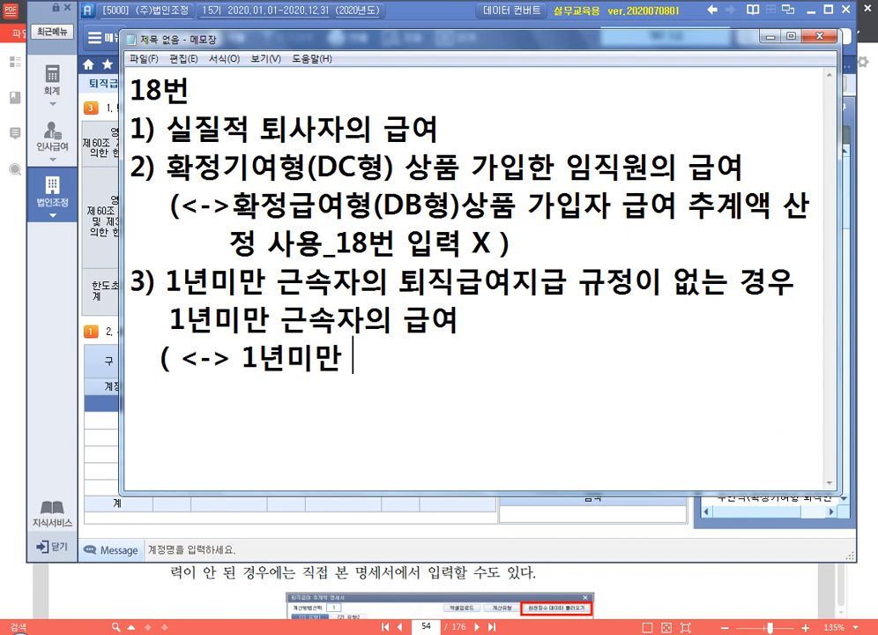
pyautogui.write(' 근속자의 퇴직급여')
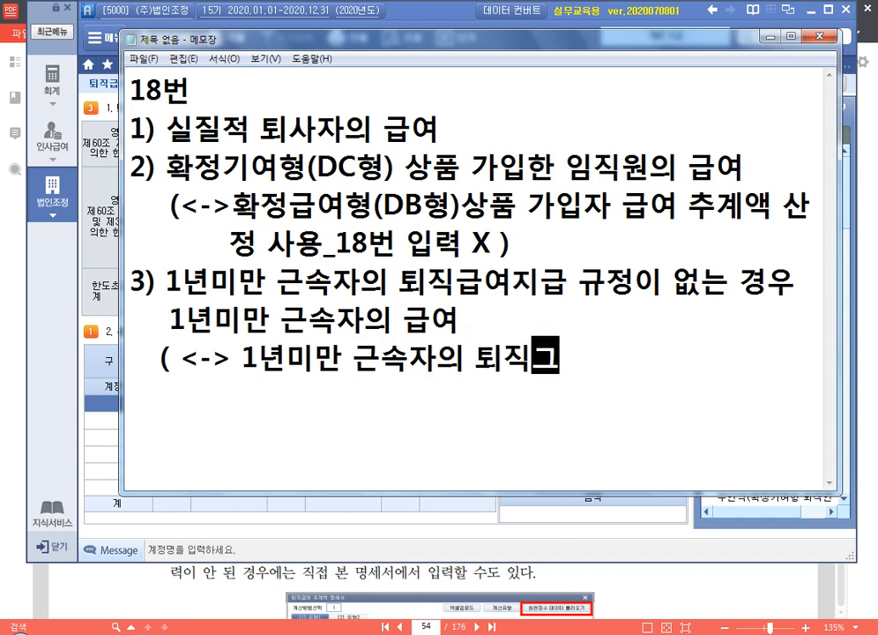
pyautogui.write('지급')
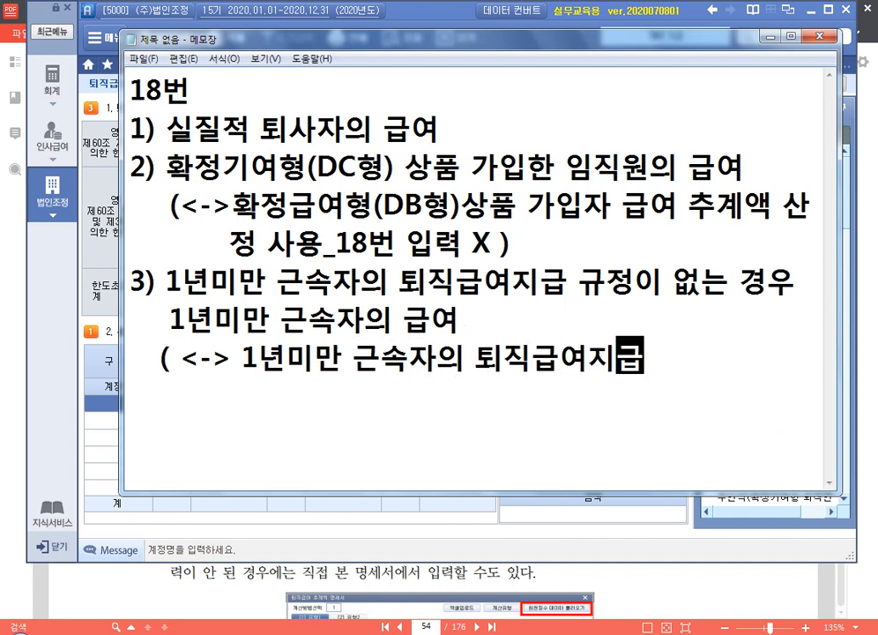
pyautogui.write('규정이 있는')
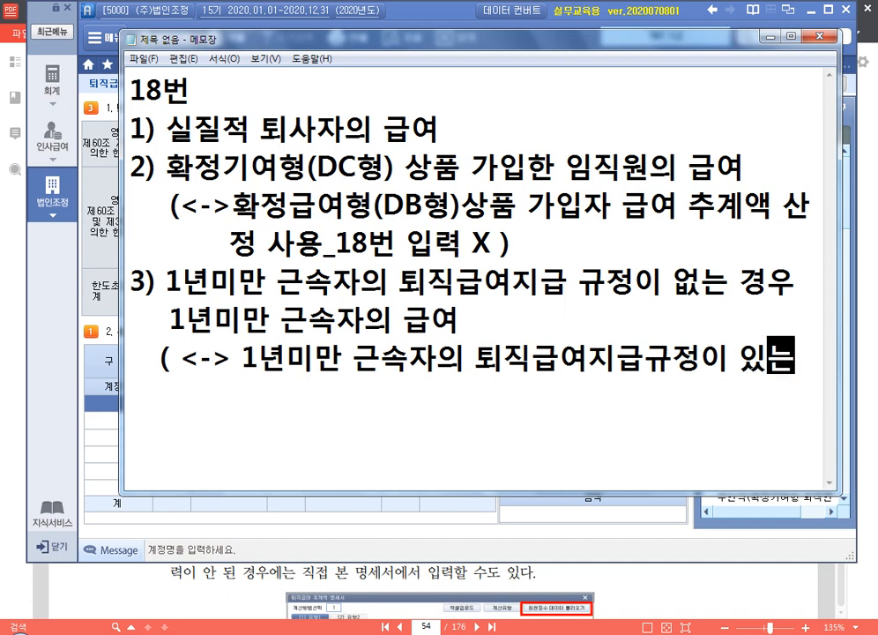
# Step: Finish the note with an indented line "경우 추계액 산정 사용 _ 18번 입력 X)" and insert a space before "규정이"
pyautogui.press('Return')
pyautogui.write('경우')
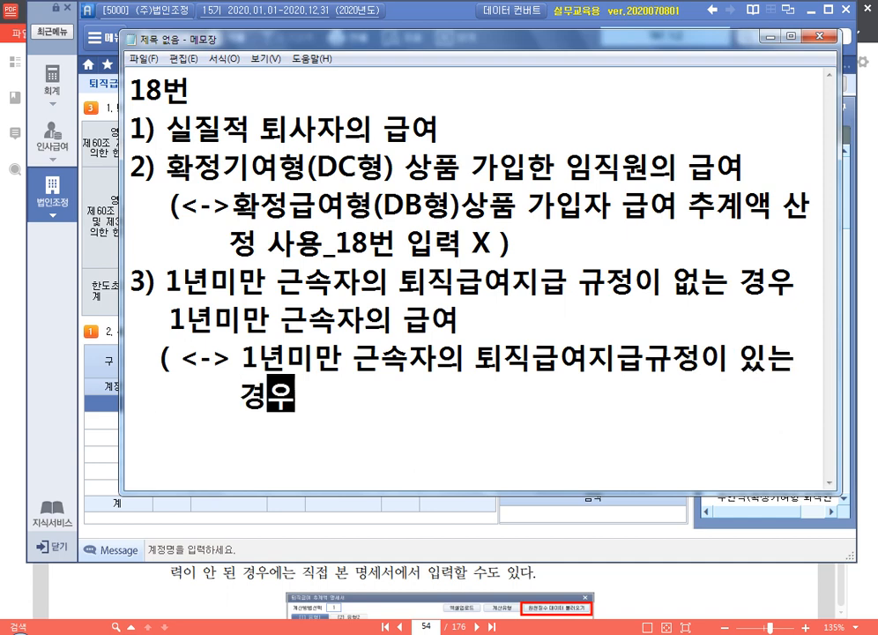
pyautogui.write(' 축계액')
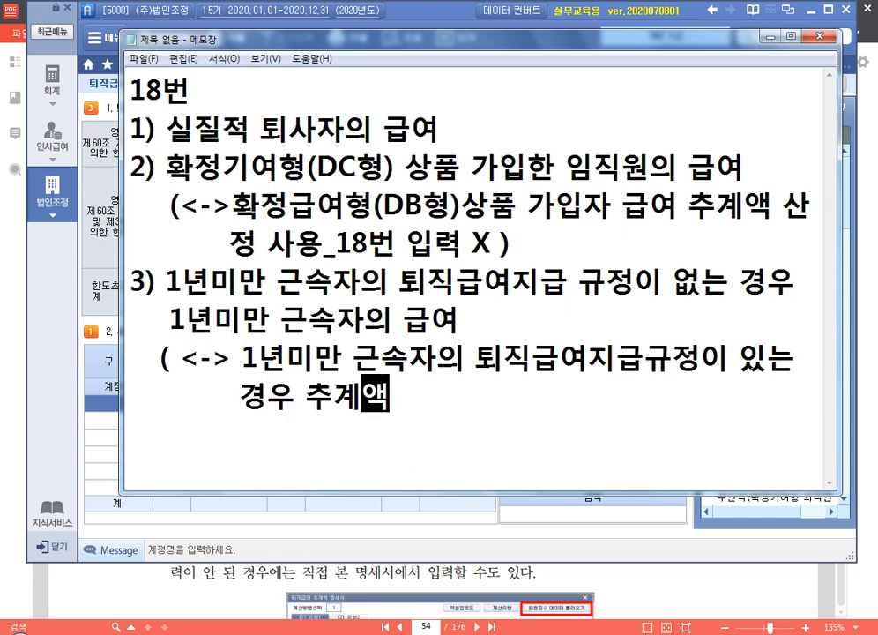
pyautogui.write(' 산정 사용')
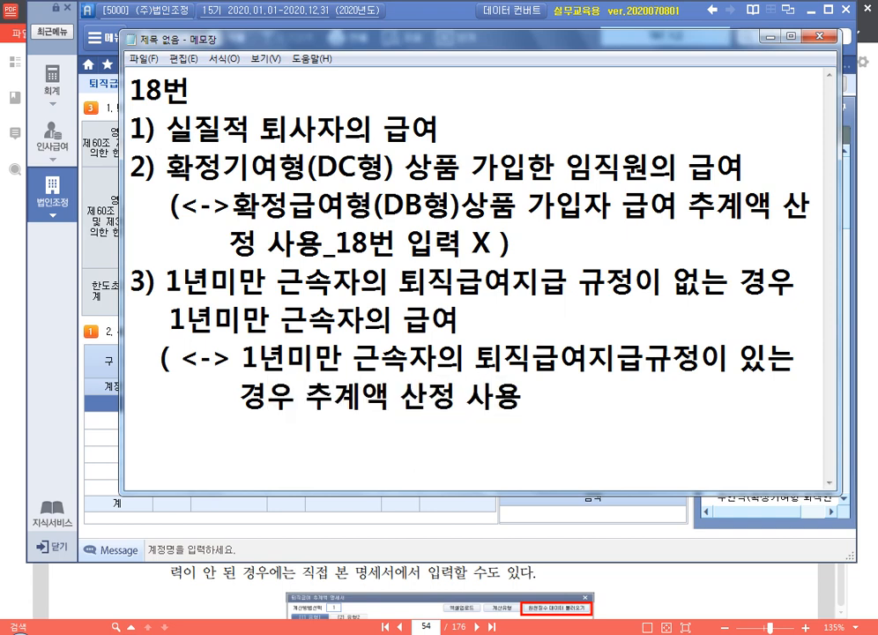
pyautogui.write(' _ 18')
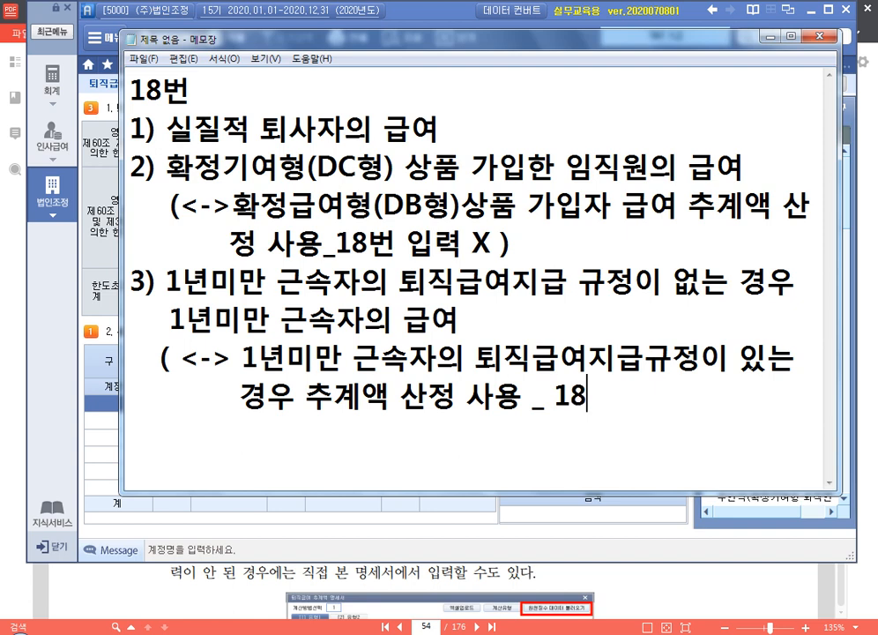
pyautogui.write('번 입력 X)')
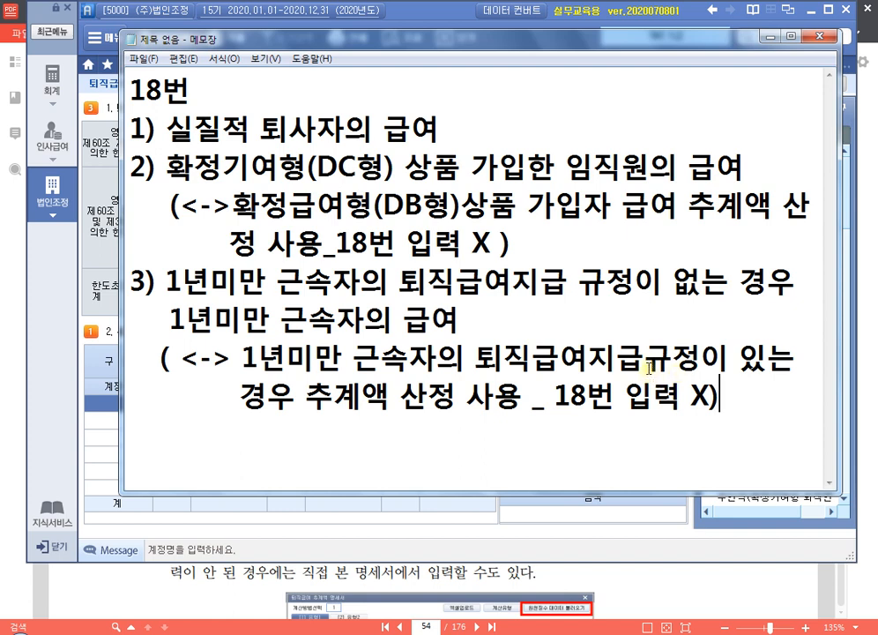
pyautogui.click(651, 362)
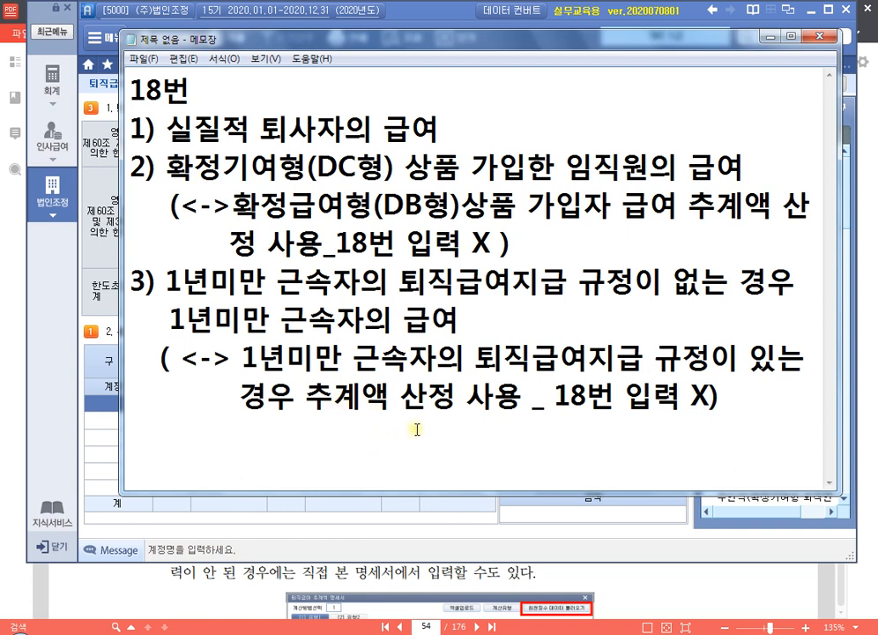
# Step: Move the Notepad window up, make it taller, and add the fourth item "4) 임원상여금 한도초과액" on a new line
pyautogui.moveTo(402, 39); pyautogui.dragTo(400, 11)
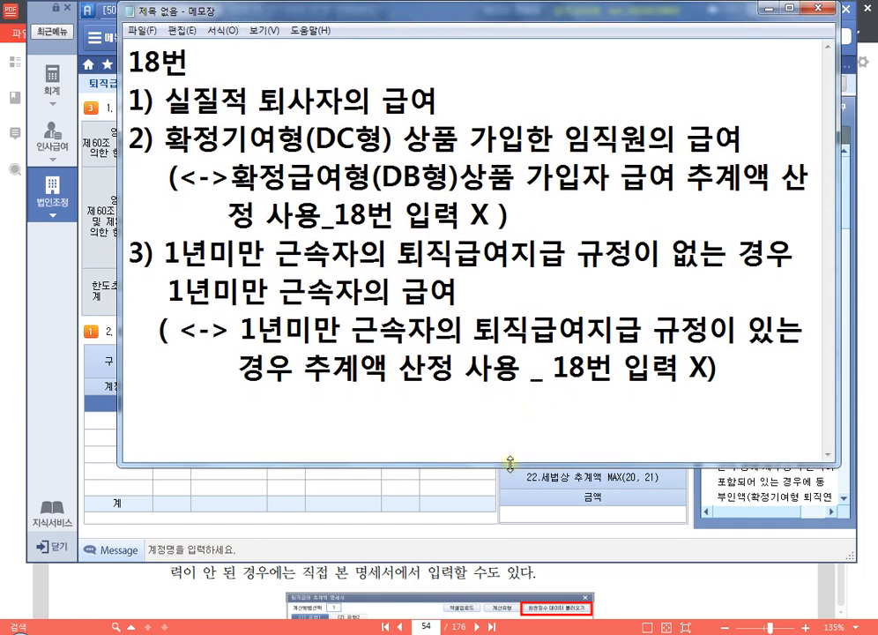
pyautogui.moveTo(507, 464); pyautogui.dragTo(525, 564)
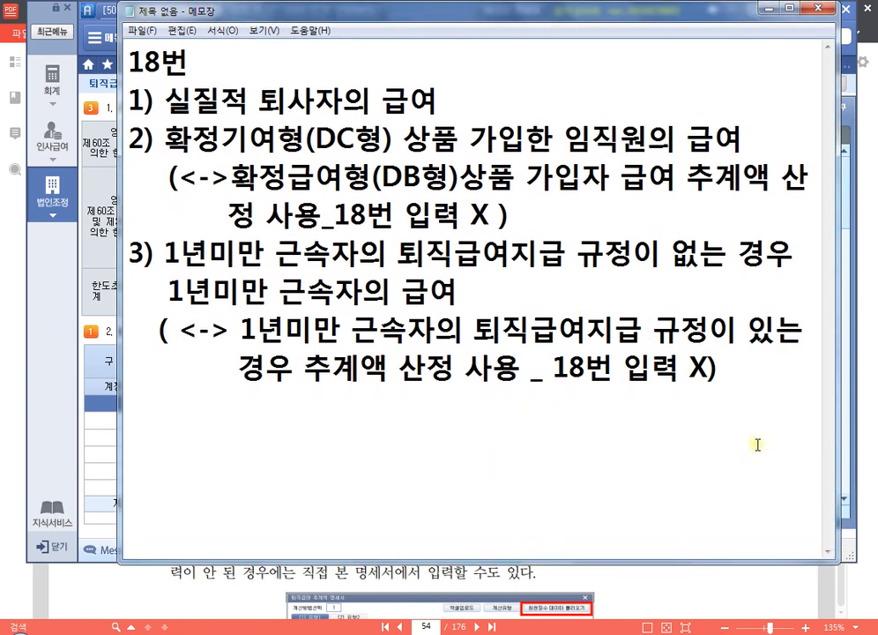
pyautogui.click(757, 374)
pyautogui.press('Return')
pyautogui.write('4) dla')
pyautogui.press('BackSpace')
pyautogui.press('BackSpace')
pyautogui.press('BackSpace')
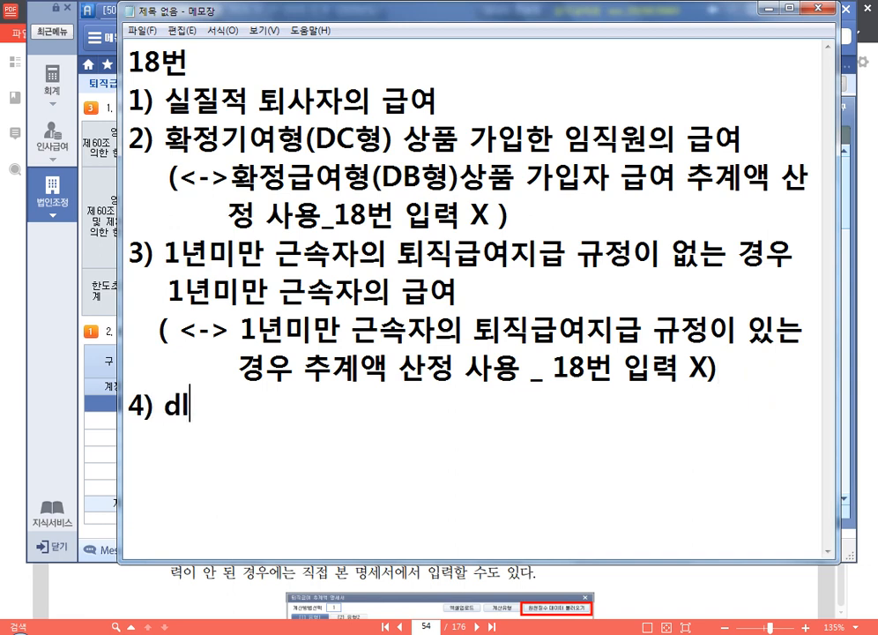
pyautogui.press('Hangul')
pyautogui.write('임ㅇ원상여금 한')
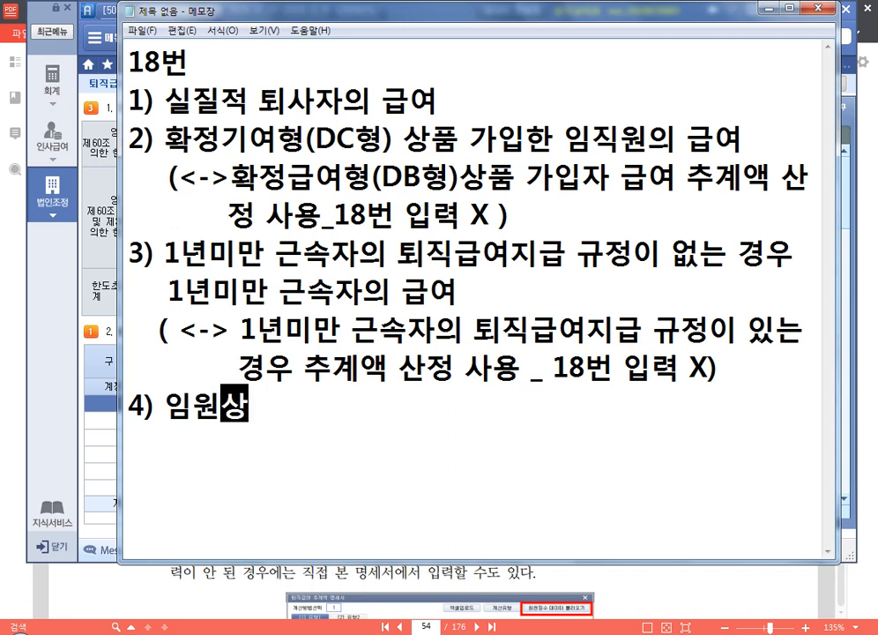
pyautogui.write('도초과ㅇ')
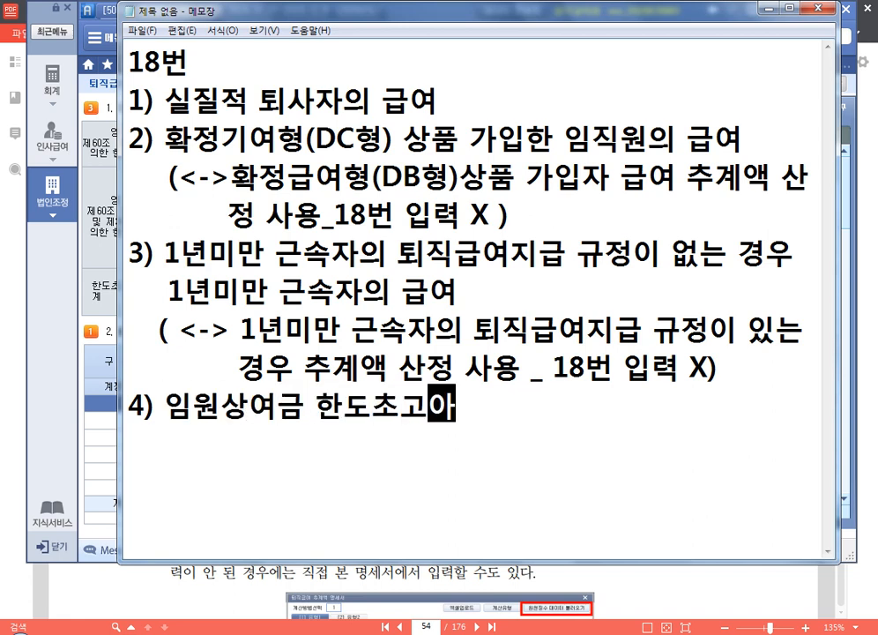
pyautogui.press('BackSpace')
pyautogui.press('BackSpace')
pyautogui.write('과액')
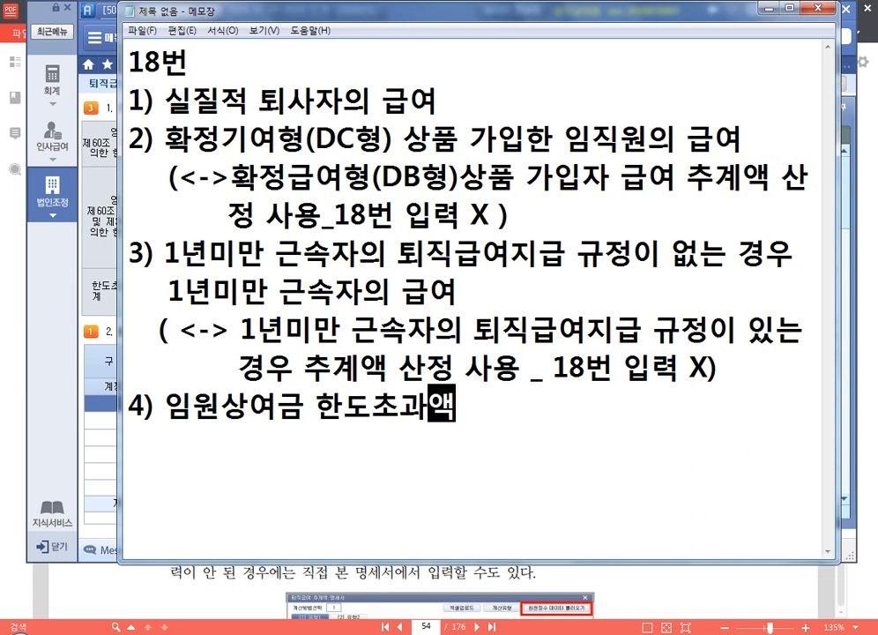
# Step: Add the indented note "(세무사회 시험 : 17번 차감)" on a new line under item 4
pyautogui.press('Return')
pyautogui.write('(')
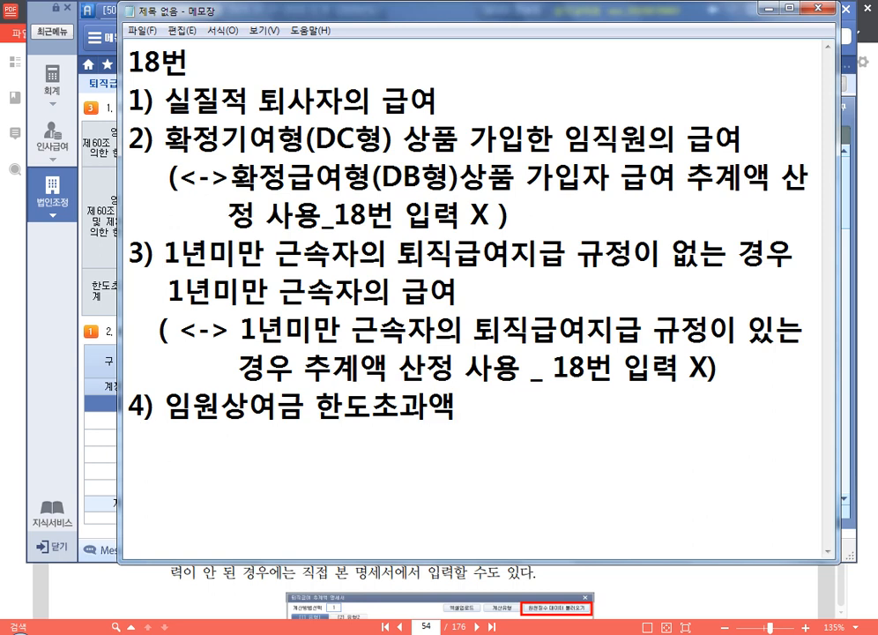
pyautogui.write('세무사회 시험')
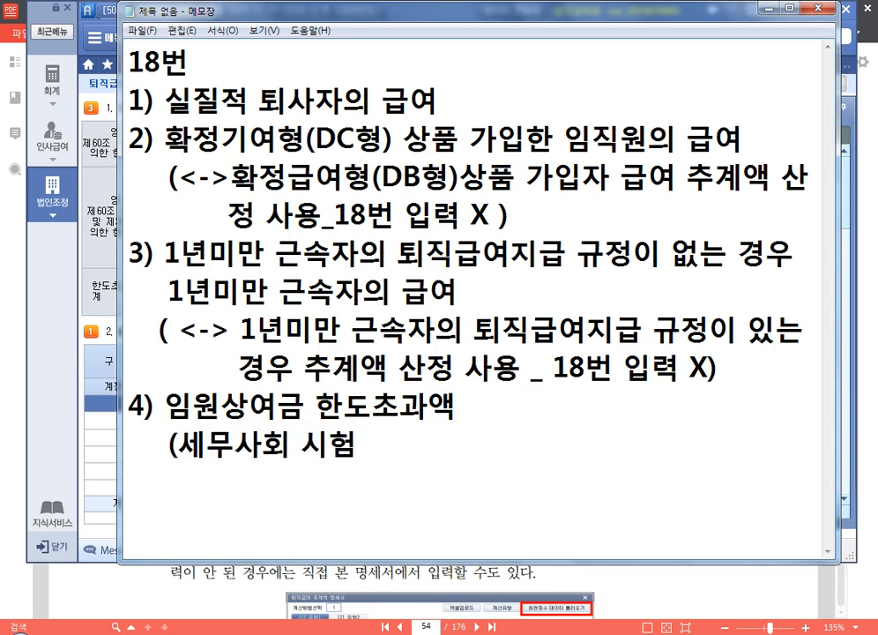
pyautogui.write(' : 17번 차감)')
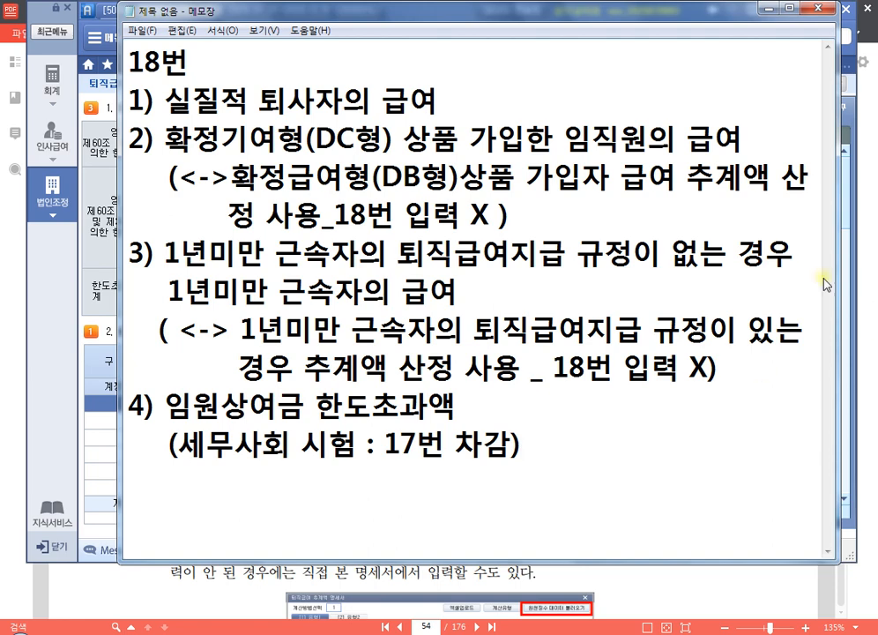
# Step: Switch back to the Smart A form, outline the column 20 block with a screen-pen rectangle, and clear the annotation
pyautogui.click(54, 321)
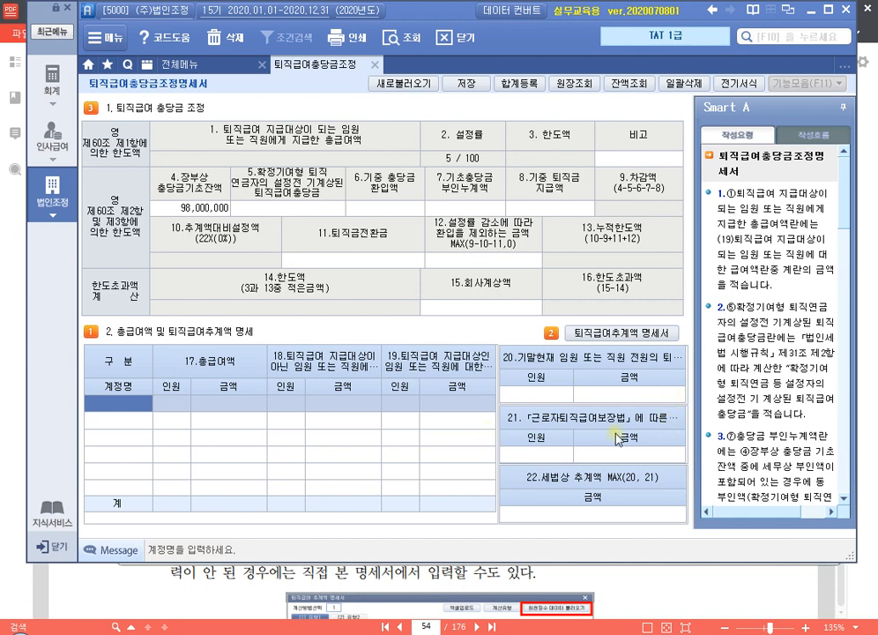
pyautogui.hotkey('ctrl', '1')
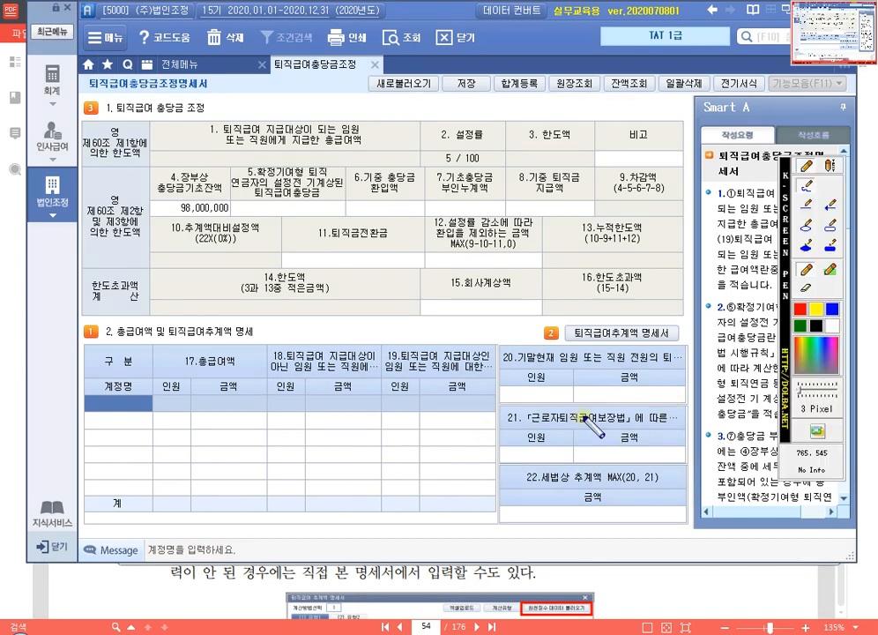
pyautogui.moveTo(794, 258); pyautogui.dragTo(804, 304)
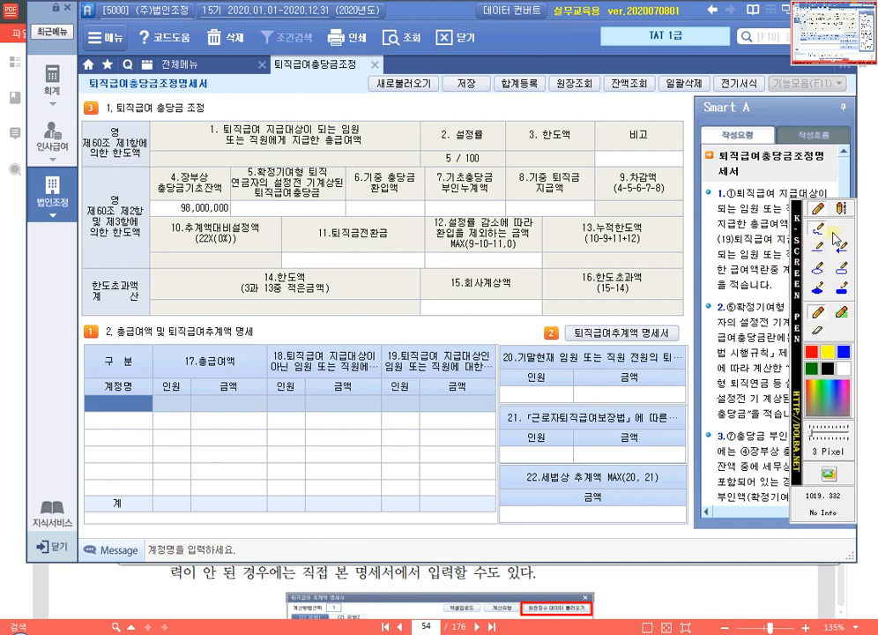
pyautogui.click(838, 266)
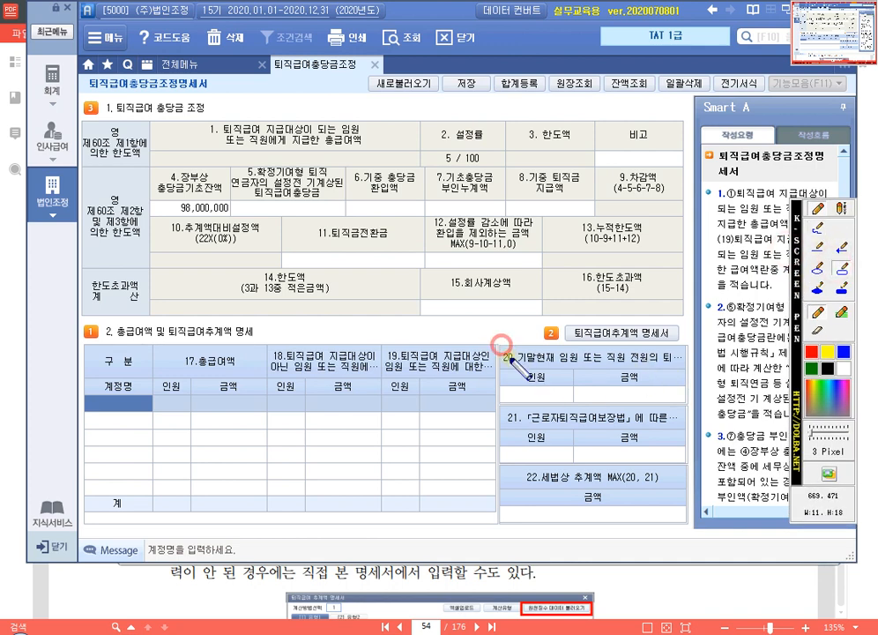
pyautogui.moveTo(502, 347); pyautogui.dragTo(689, 408)
pyautogui.press('Escape')
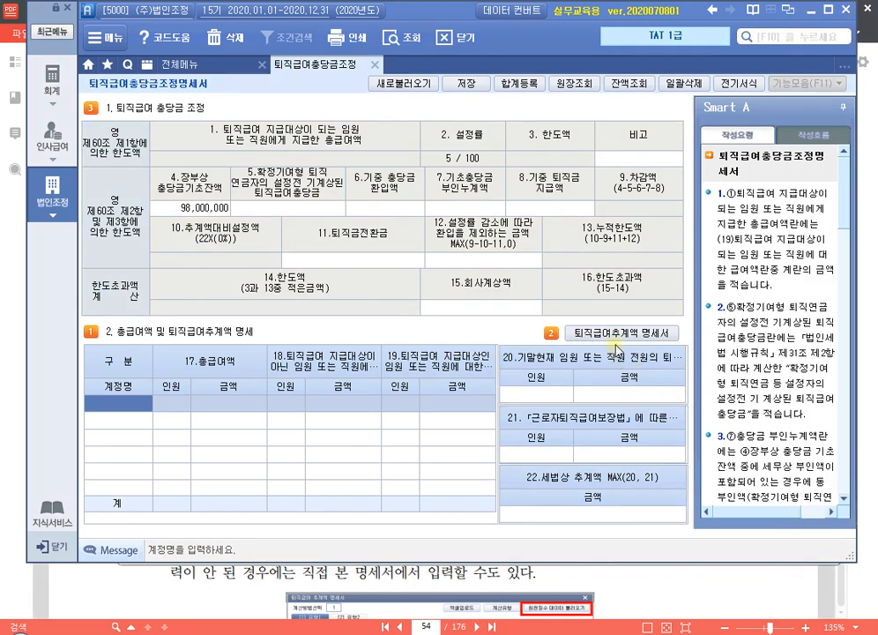
pyautogui.press('ctrl')
pyautogui.press('ctrl')
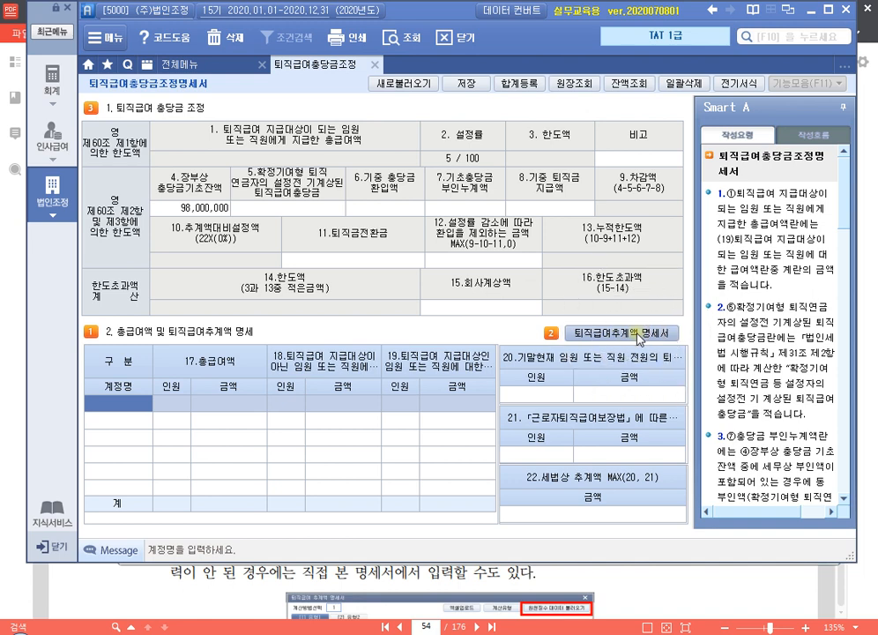
# Step: Load the withholding data (원천징수 데이터) into the 퇴직급여추계액 명세서, check the first employee's estimate, and return to the form
pyautogui.click(640, 334)
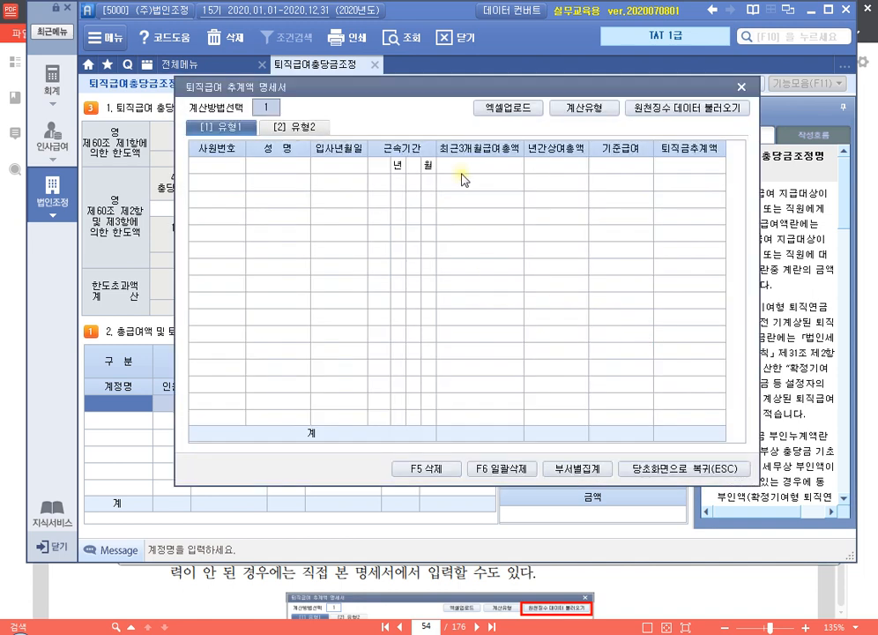
pyautogui.click(660, 115)
pyautogui.click(420, 349)
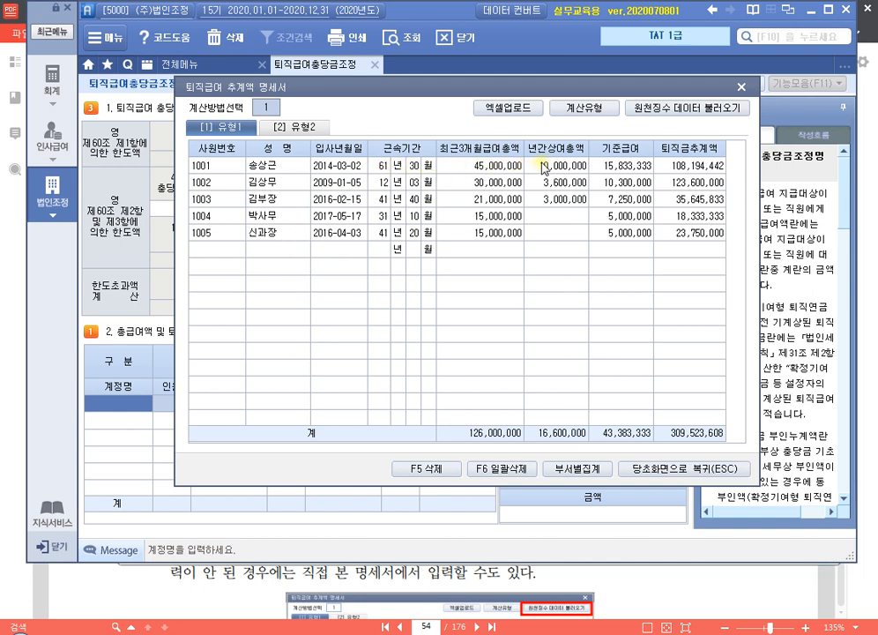
pyautogui.click(697, 165)
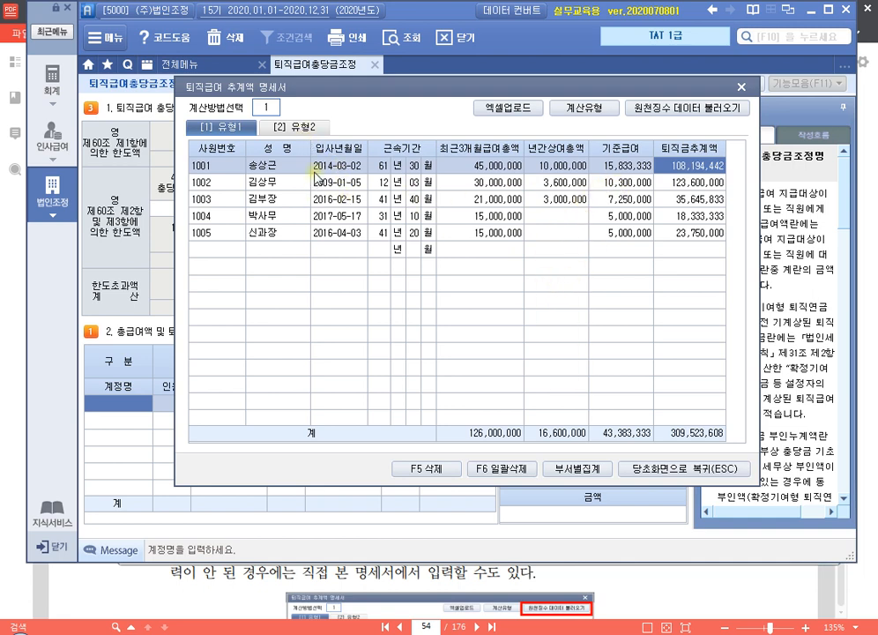
pyautogui.click(667, 467)
# Step: Clear the headcount (인원) and amount (금액) of column 20
pyautogui.click(548, 404)
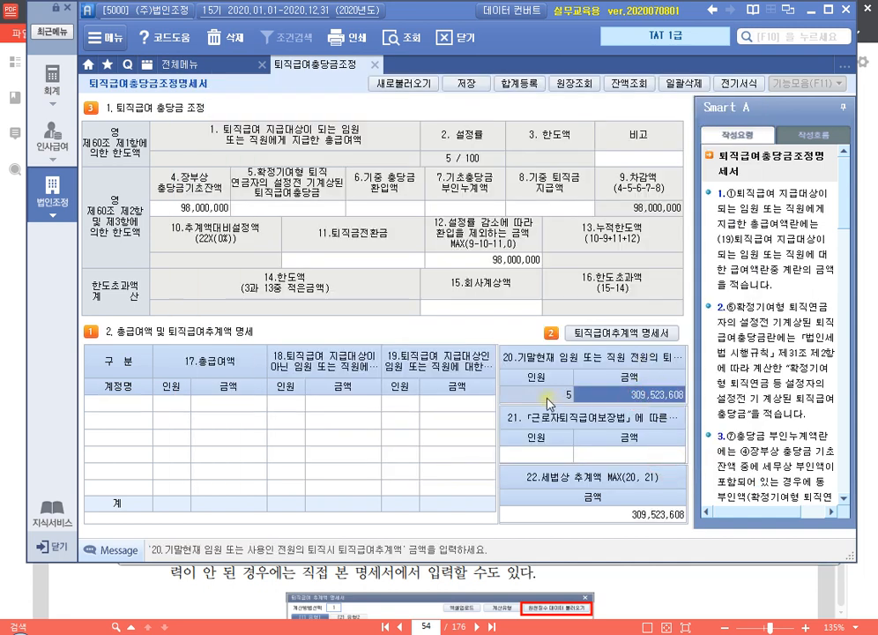
pyautogui.click(517, 405)
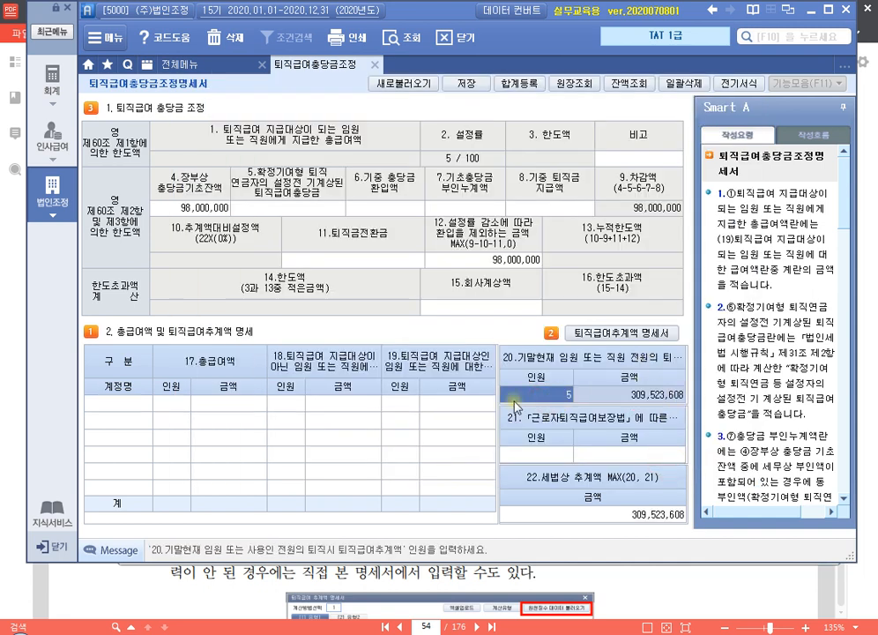
pyautogui.press('BackSpace')
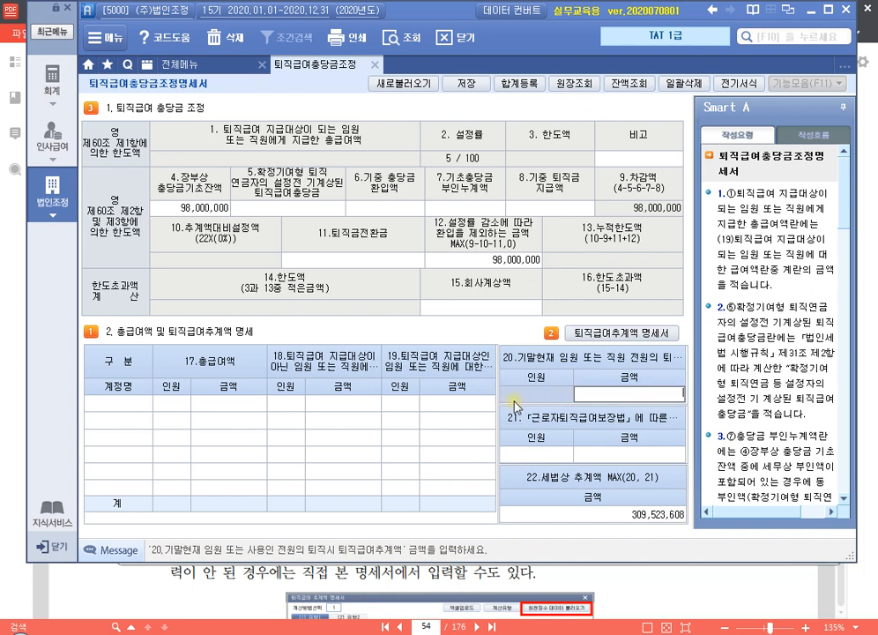
pyautogui.press('Return')
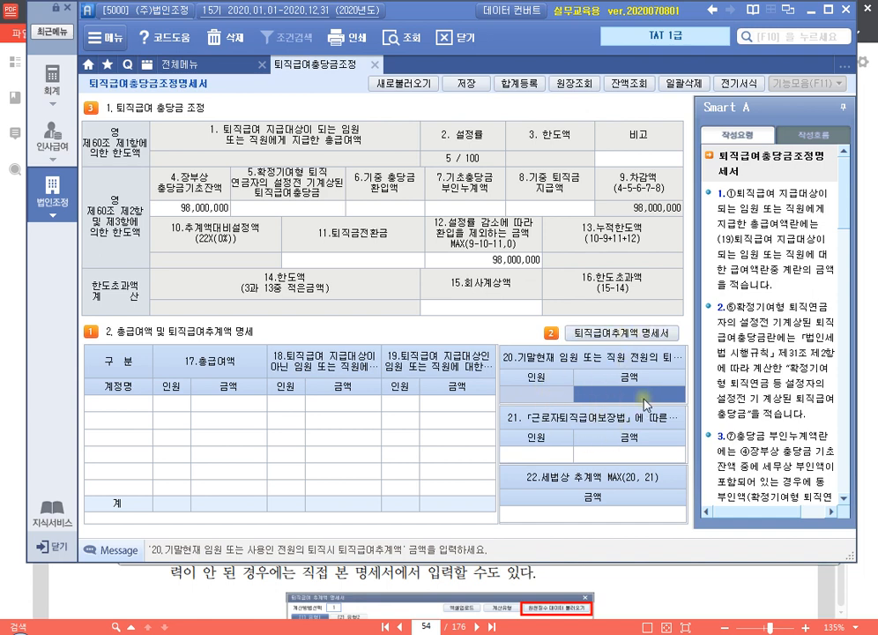
# Step: Outline the column 20 block with a blue screen-pen rectangle and write the red label "퇴직급여추계액" over its heading
pyautogui.press('F12')
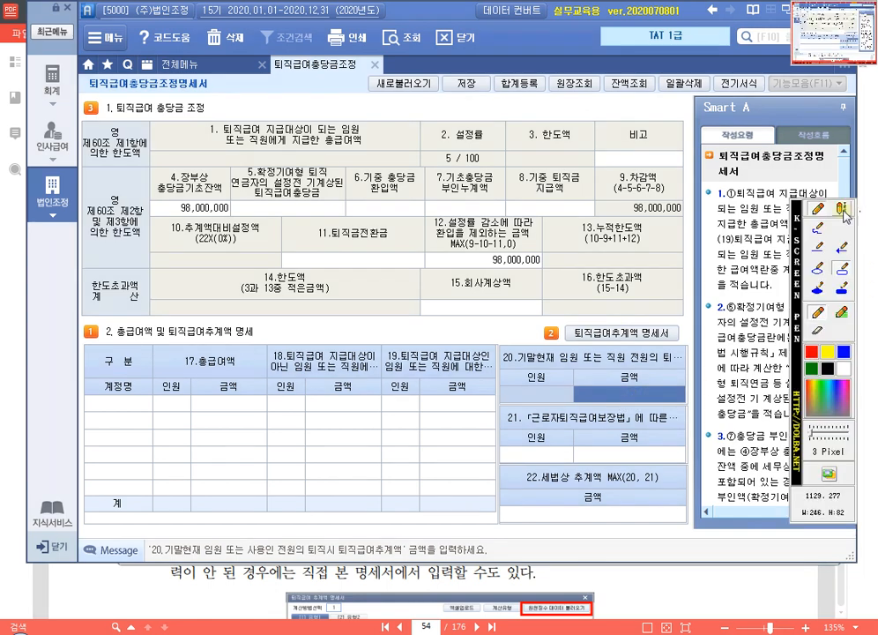
pyautogui.click(842, 271)
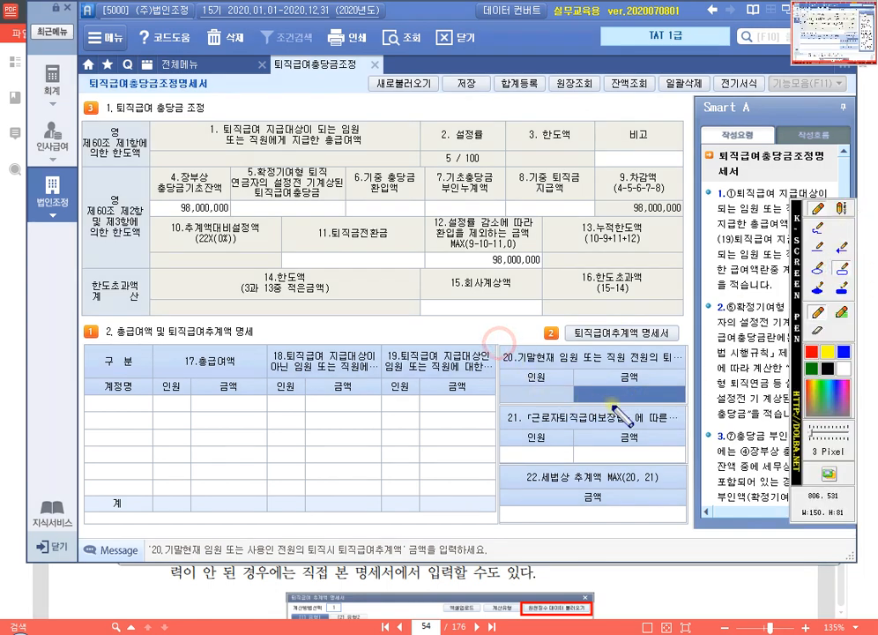
pyautogui.moveTo(499, 345); pyautogui.dragTo(686, 409)
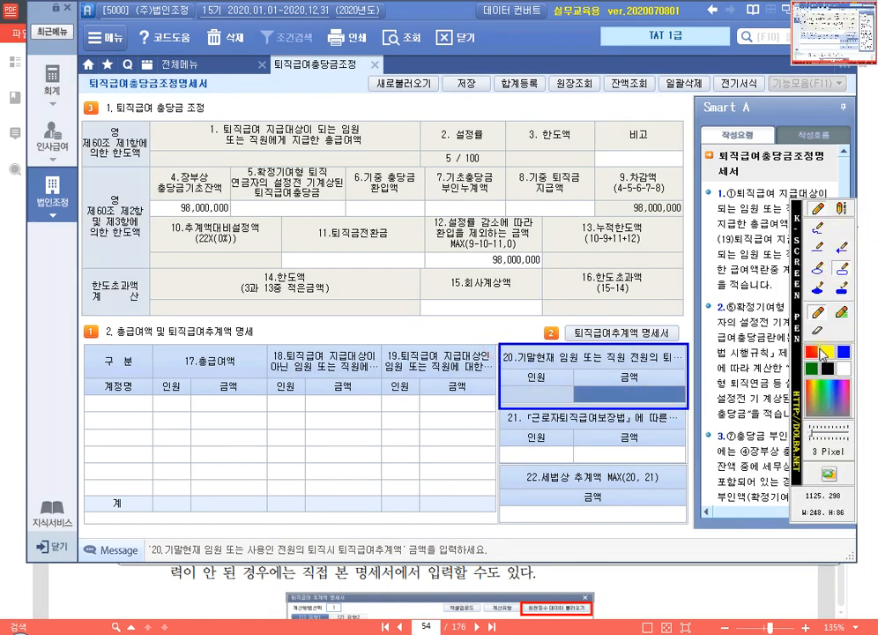
pyautogui.click(842, 208)
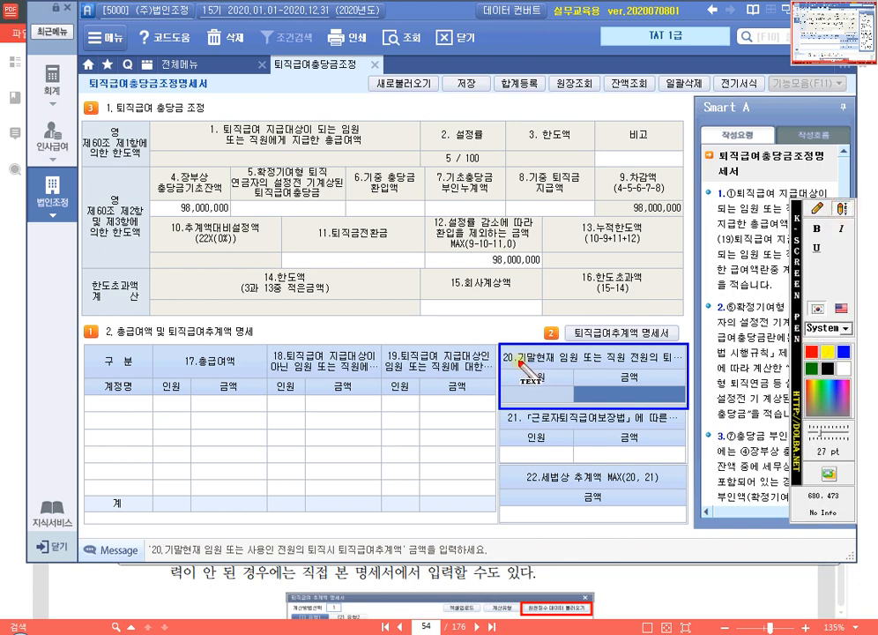
pyautogui.click(507, 358)
pyautogui.write('퇴')
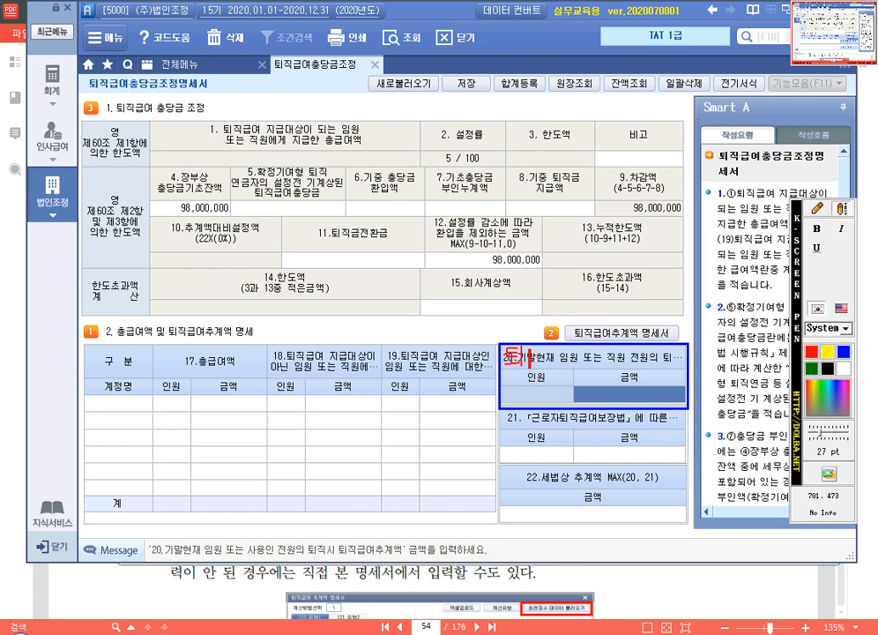
pyautogui.write('직급여추계액')
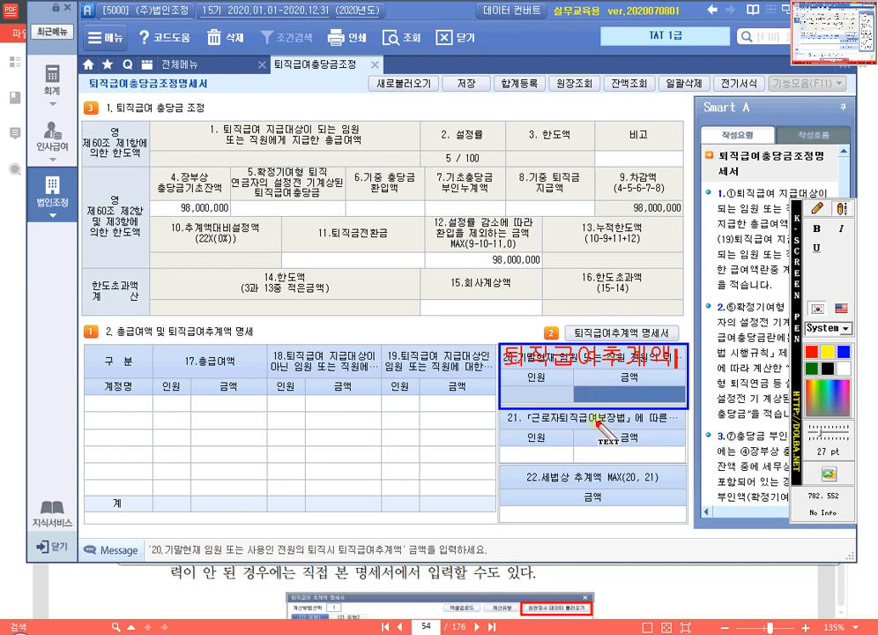
# Step: Draw a blue screen-pen rectangle around the column 21 block and underline its "근로자퇴직급여보장법" heading in red
pyautogui.click(821, 212)
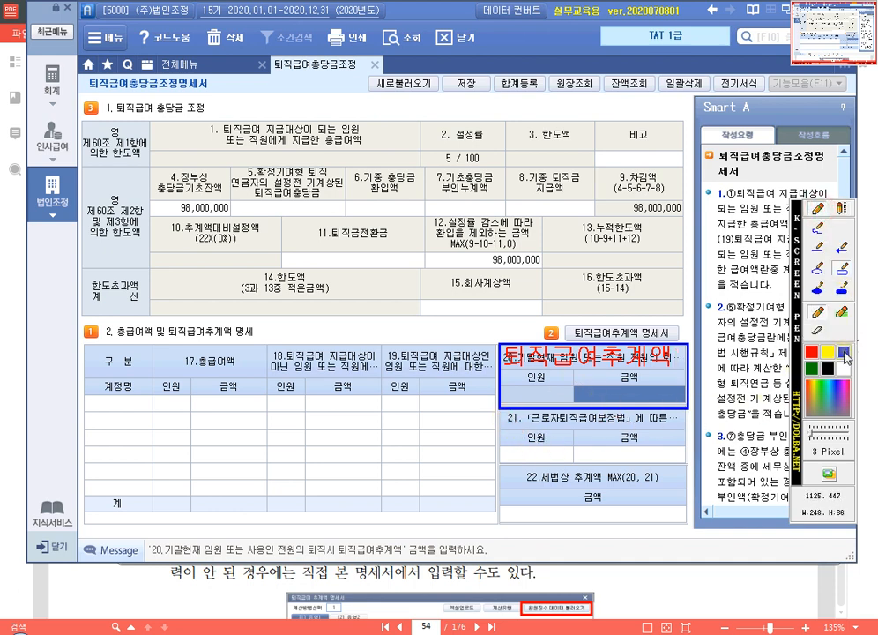
pyautogui.moveTo(507, 420); pyautogui.dragTo(782, 463)
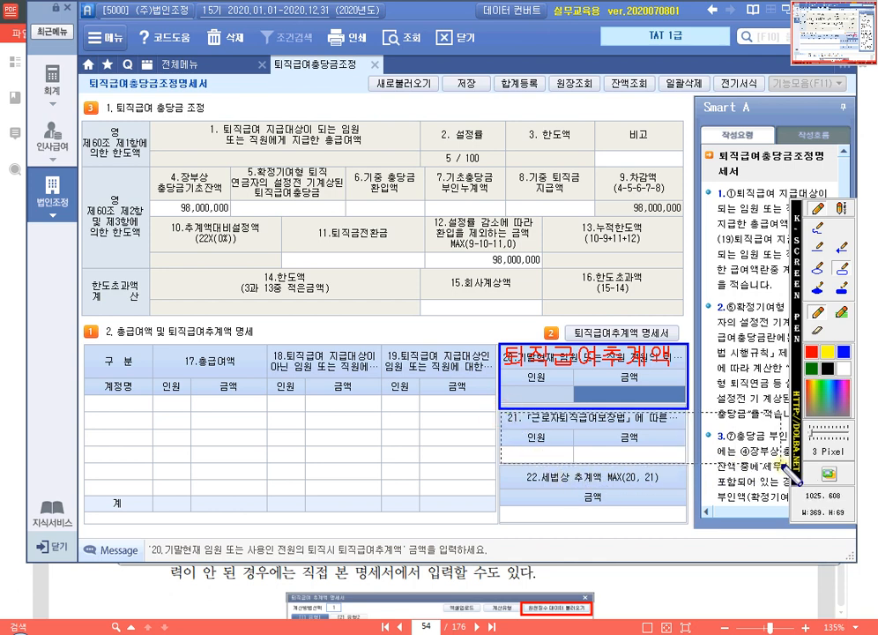
pyautogui.click(818, 248)
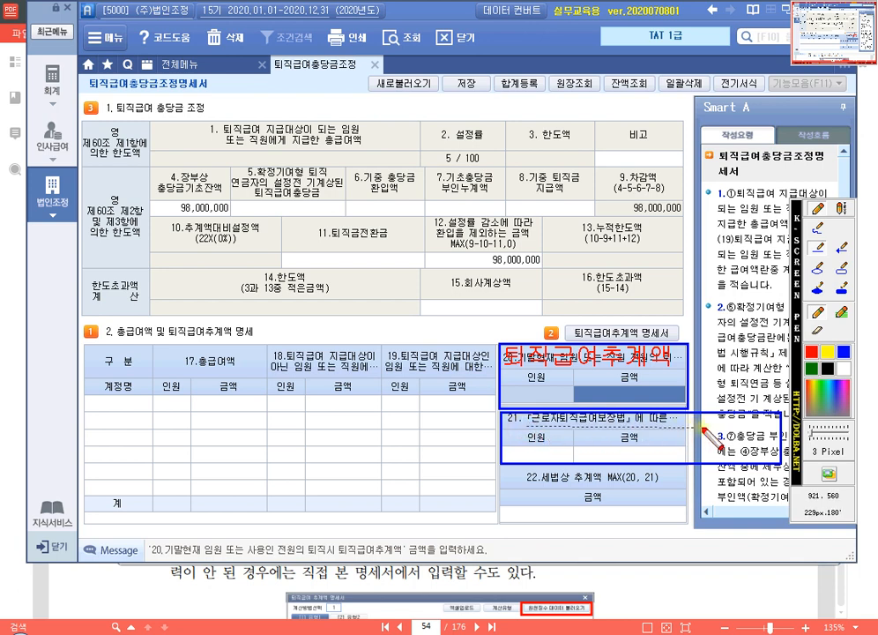
pyautogui.click(684, 426)
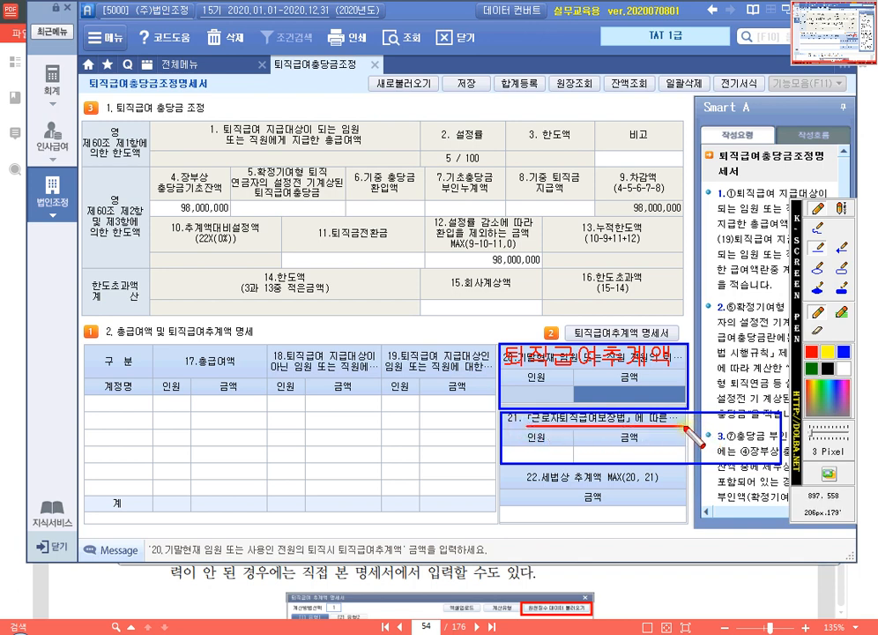
# Step: Write the red text note "보험수리적판단에 따른" over the column 21 block, and clear all the annotations
pyautogui.click(839, 207)
pyautogui.click(529, 452)
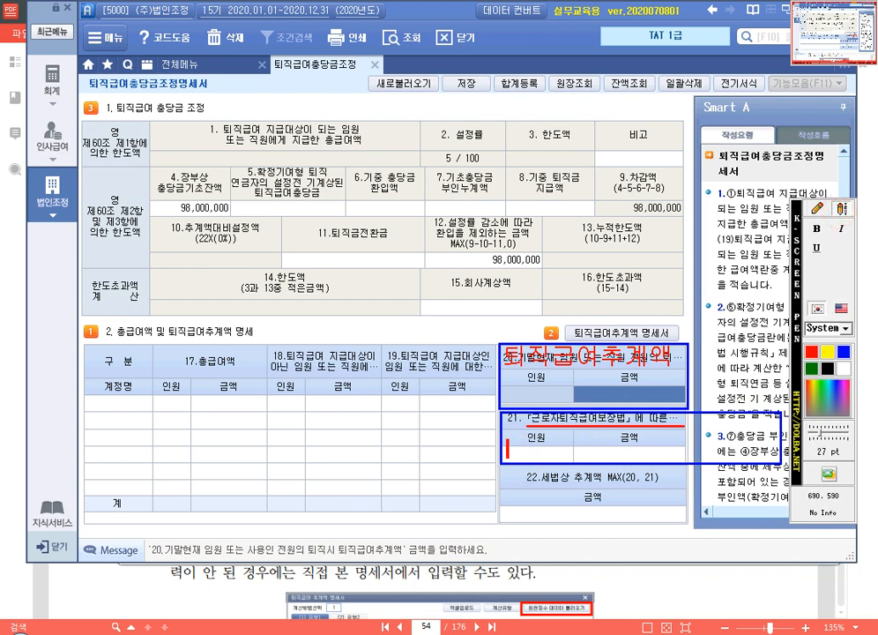
pyautogui.write('보험수적')
pyautogui.write('판단근')
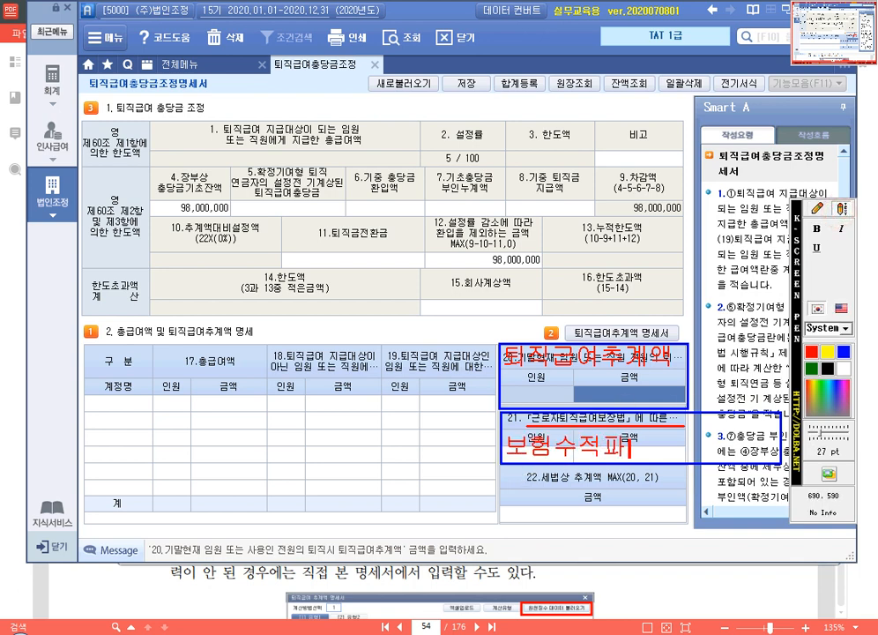
pyautogui.write('거에 따라')
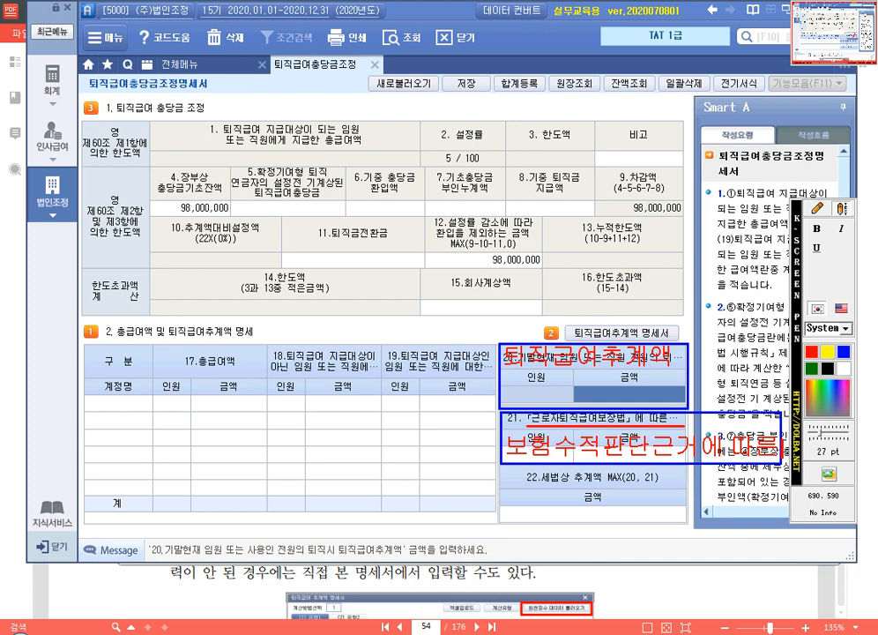
pyautogui.press('BackSpace')
pyautogui.press('BackSpace')
pyautogui.press('BackSpace')
pyautogui.press('BackSpace')
pyautogui.press('BackSpace')
pyautogui.press('BackSpace')
pyautogui.press('BackSpace')
pyautogui.press('BackSpace')
pyautogui.press('BackSpace')
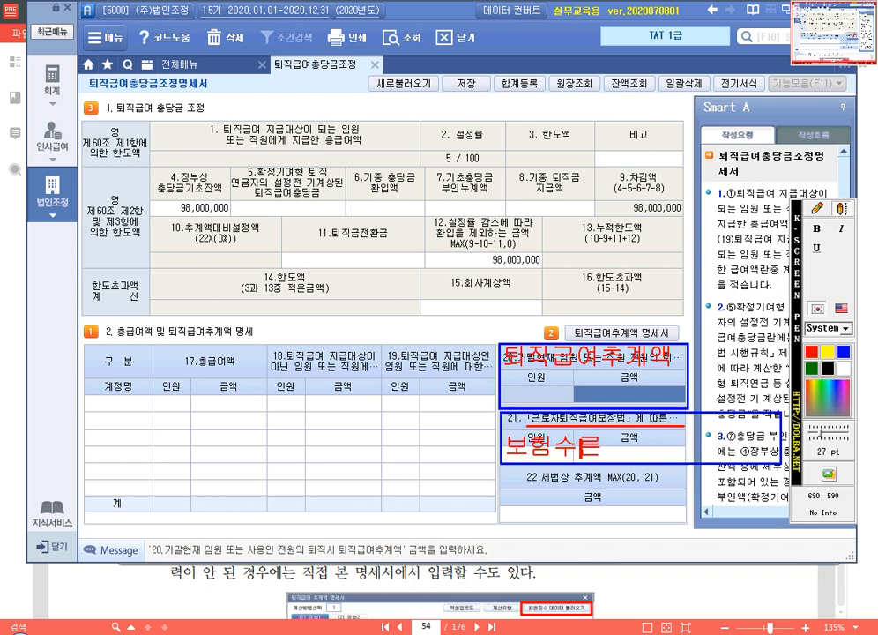
pyautogui.write('리적판ㄷ')
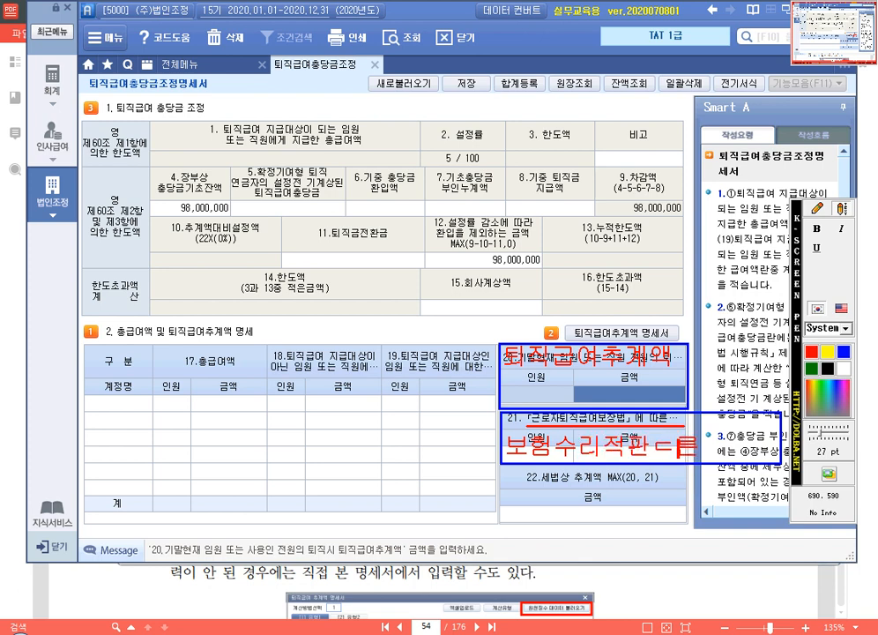
pyautogui.write('단에 따르')
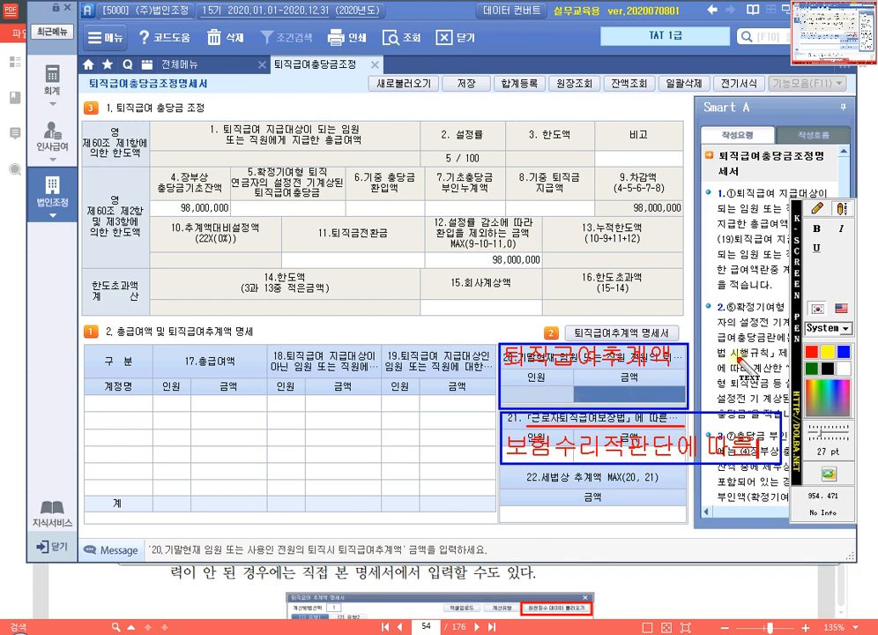
pyautogui.click(817, 210)
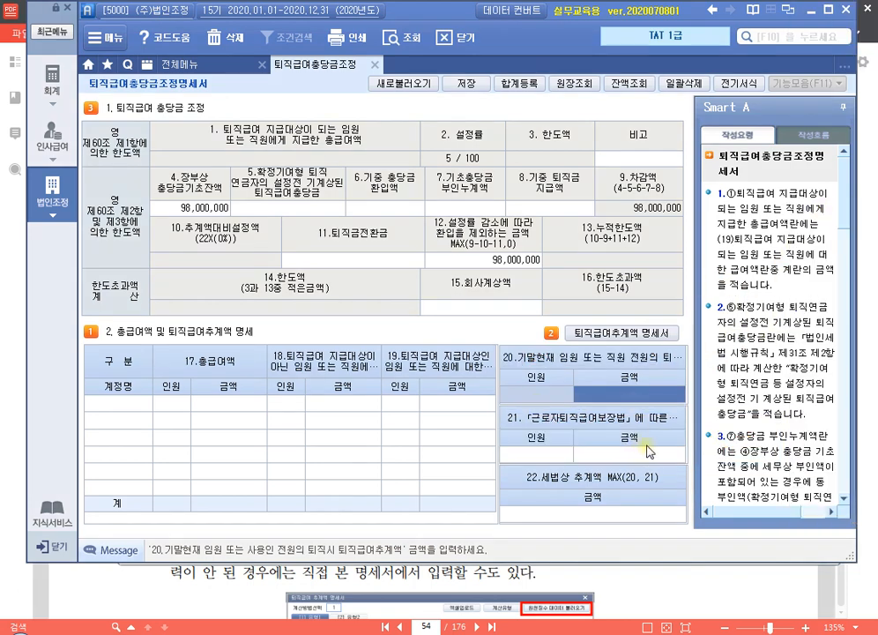
# Step: Check-mark columns 20 and 21 in red freehand, circle MAX and underline 세법상 추계액 in column 22, and clear the annotations
pyautogui.press('F12')
pyautogui.click(818, 209)
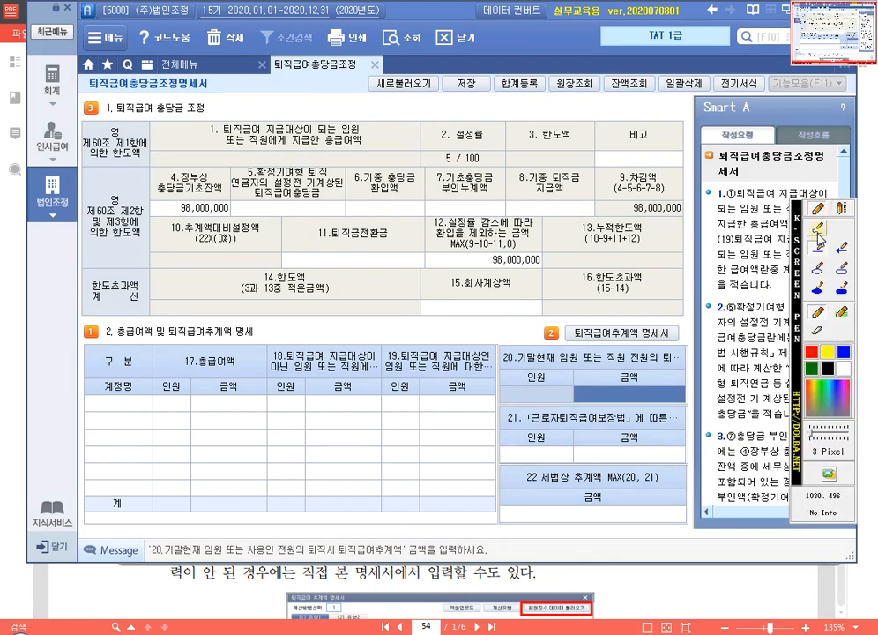
pyautogui.moveTo(501, 357); pyautogui.dragTo(533, 334)
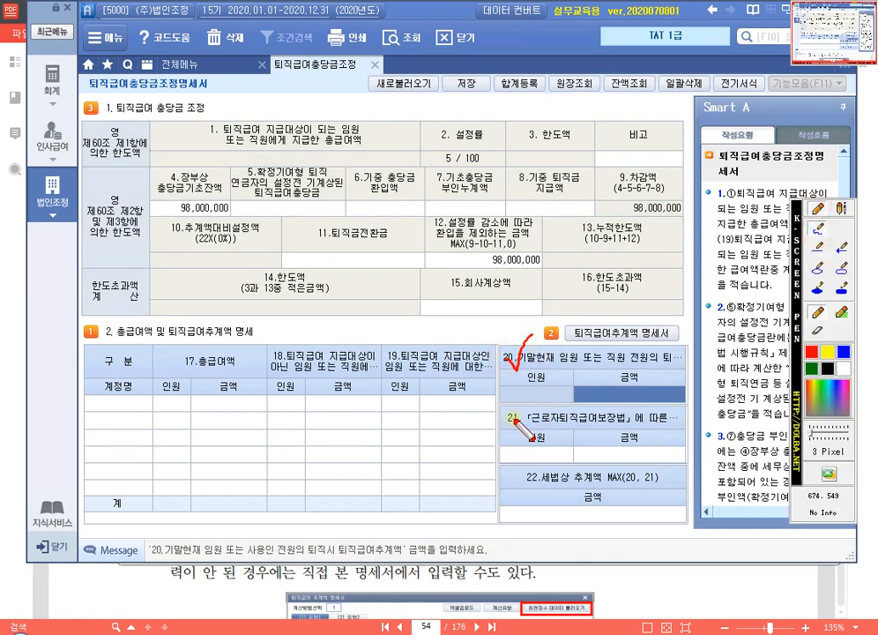
pyautogui.moveTo(500, 413); pyautogui.dragTo(536, 392)
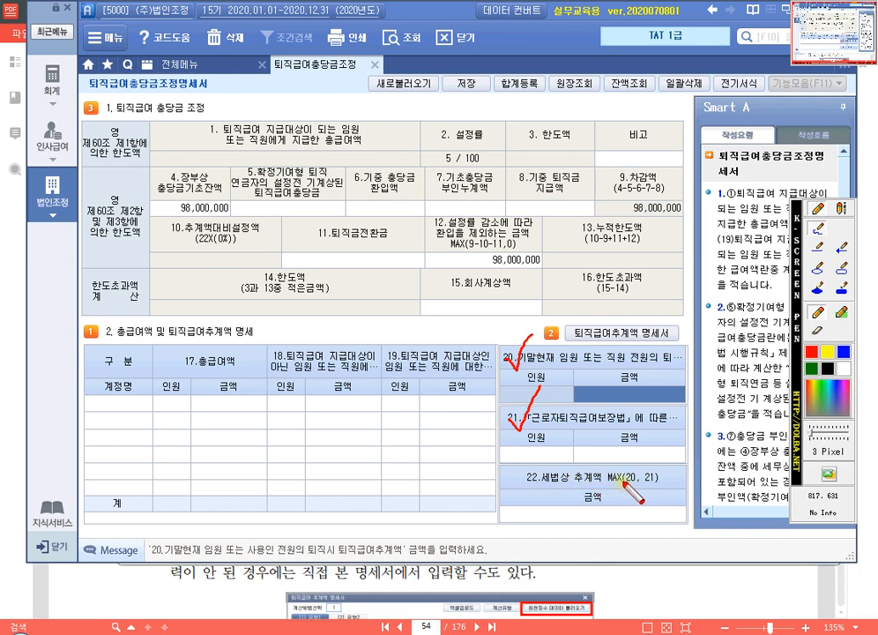
pyautogui.moveTo(620, 484)
pyautogui.mouseDown()
pyautogui.moveTo(612, 476)
pyautogui.moveTo(601, 483)
pyautogui.mouseUp()
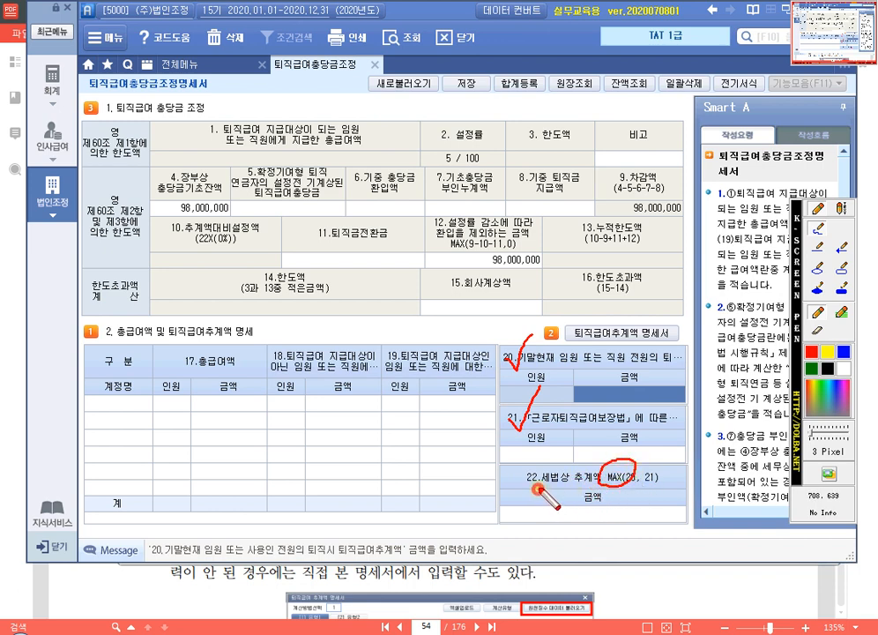
pyautogui.moveTo(538, 488); pyautogui.dragTo(602, 486)
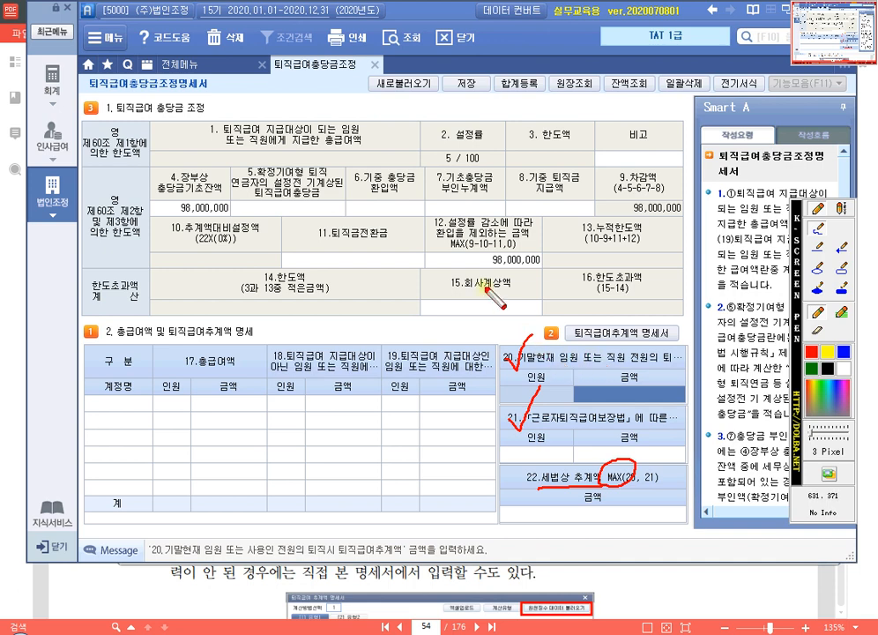
pyautogui.press('Escape')
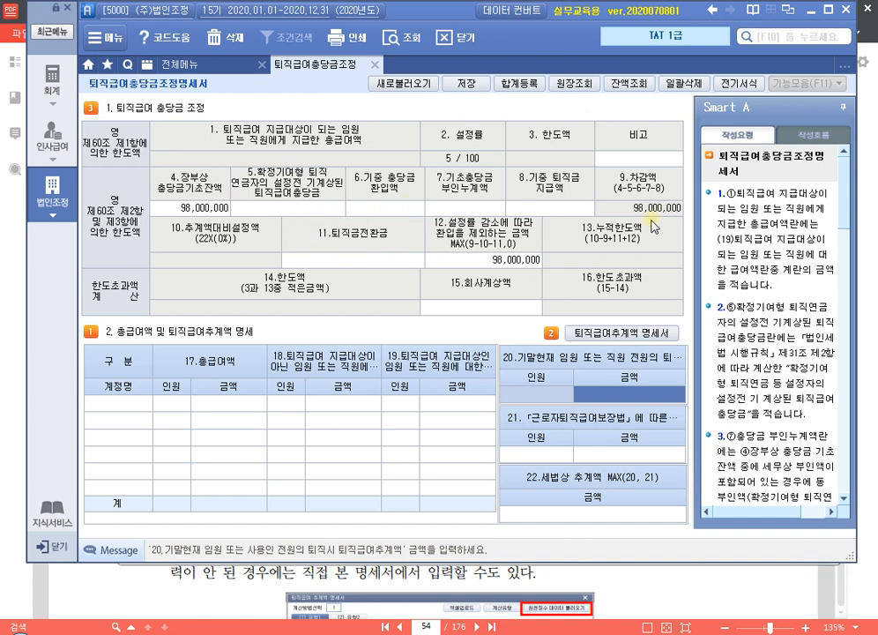
# Step: Outline items 4 (장부상 충당금기초잔액), 8 (기중 퇴직금 지급액) and 15 (회사계상액) with red screen-pen rectangles
pyautogui.hotkey('ctrl', '2')
pyautogui.click(843, 267)
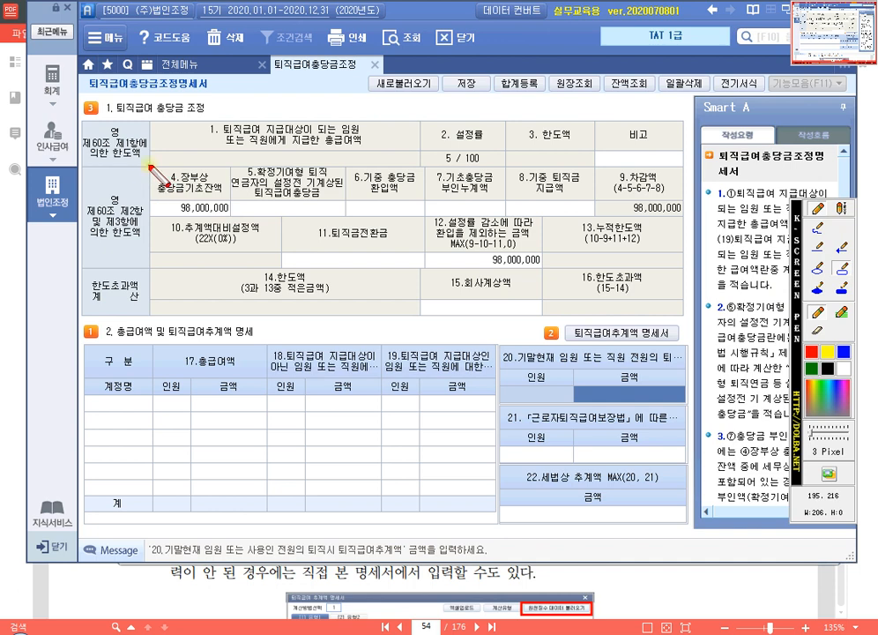
pyautogui.moveTo(150, 166); pyautogui.dragTo(230, 219)
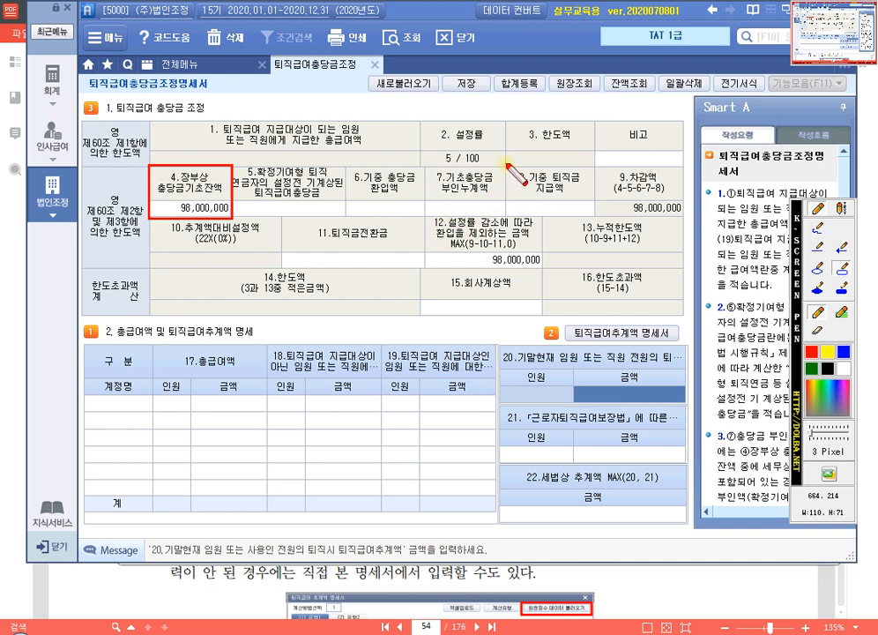
pyautogui.moveTo(508, 163); pyautogui.dragTo(597, 225)
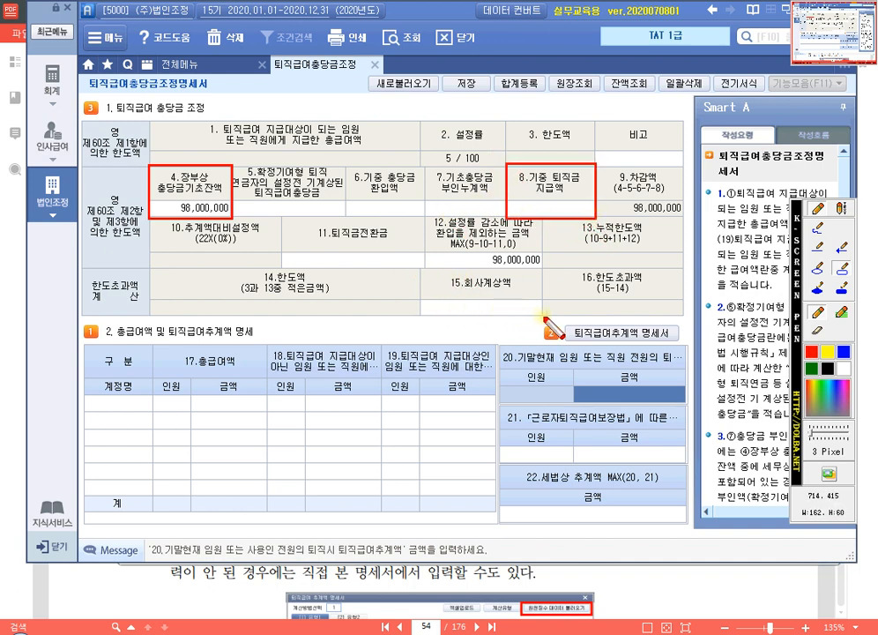
pyautogui.moveTo(544, 315); pyautogui.dragTo(546, 316)
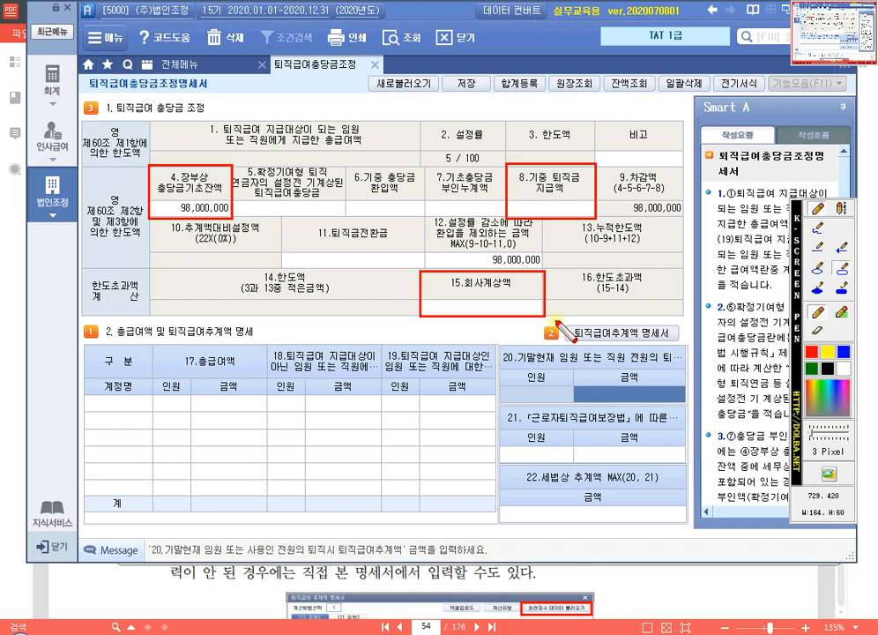
# Step: Write the red text note "회계상장부" above the item 1 heading of the adjustment table
pyautogui.click(842, 210)
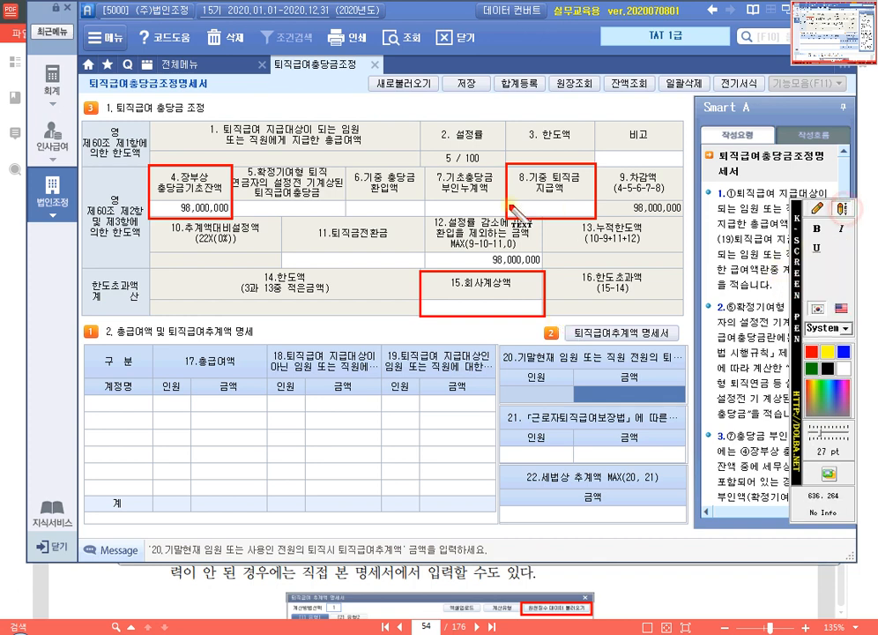
pyautogui.click(316, 114)
pyautogui.write('gl')
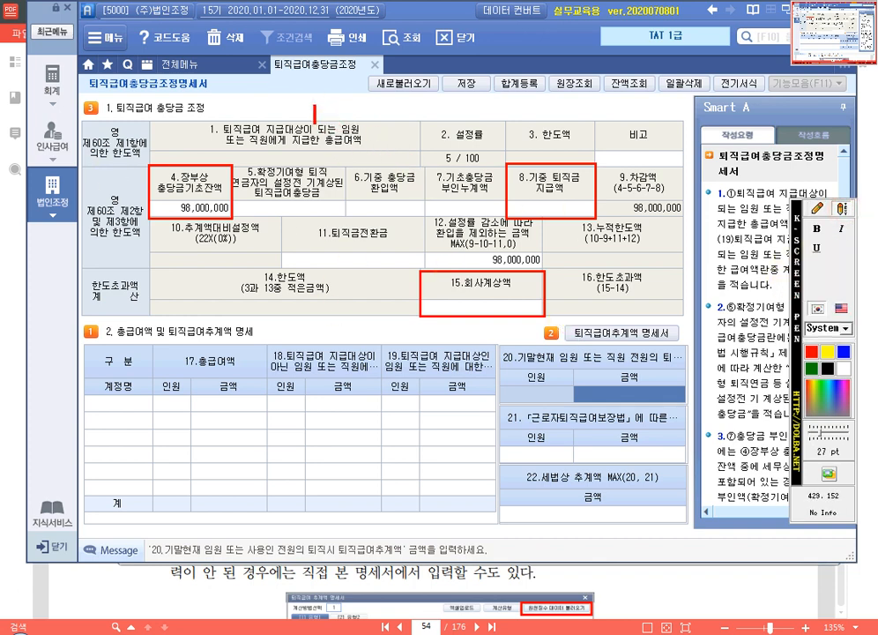
pyautogui.write('회')
pyautogui.write('계상 장부')
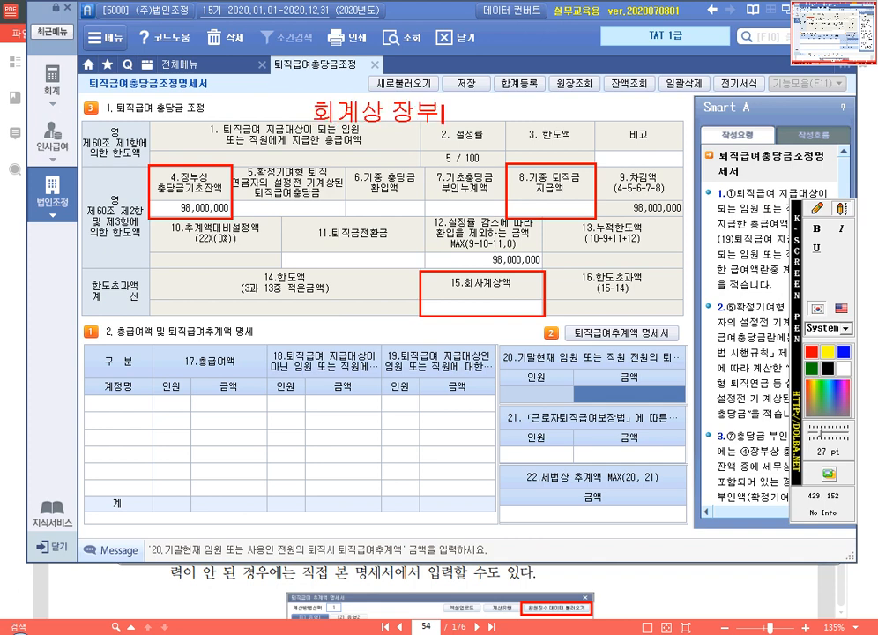
pyautogui.write(' 퇴직급여')
pyautogui.press('BackSpace')
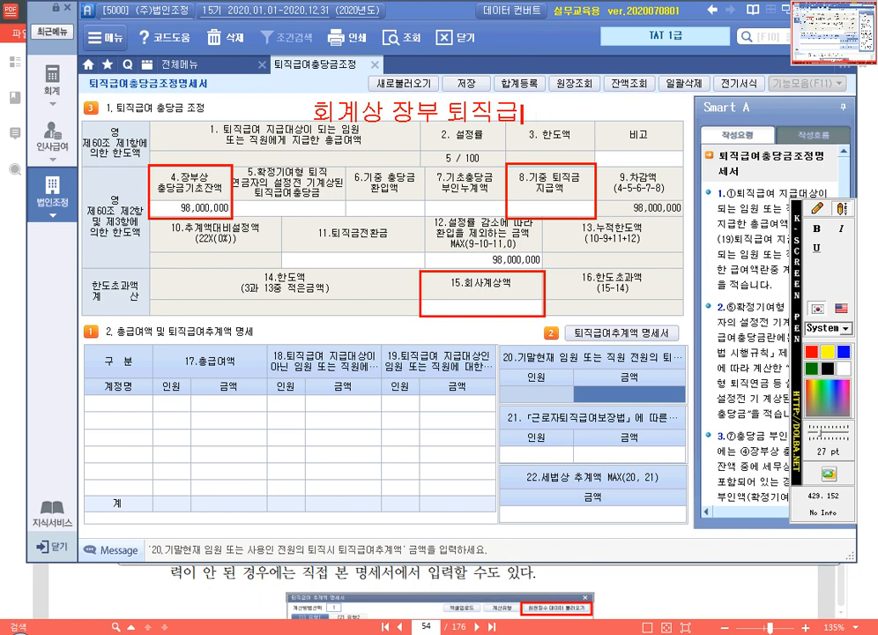
pyautogui.press('BackSpace')
pyautogui.press('BackSpace')
pyautogui.press('BackSpace')
pyautogui.press('BackSpace')
pyautogui.press('BackSpace')
pyautogui.press('BackSpace')
pyautogui.press('BackSpace')
pyautogui.write('장부')
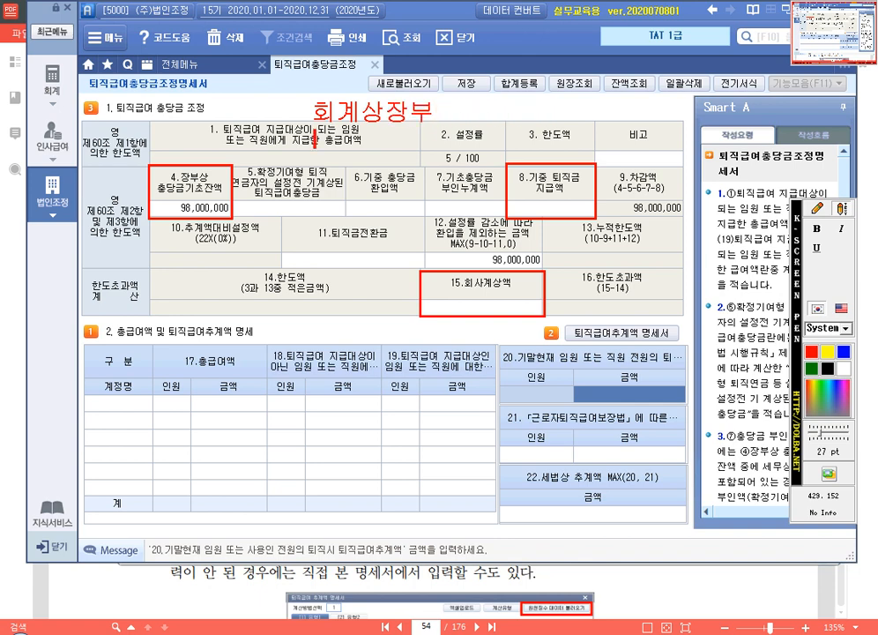
# Step: Add a second line reading "퇴직급여충당부채 증감내역" to the red text note
pyautogui.press('Return')
pyautogui.write('퇴직기급여충당부채 즈')
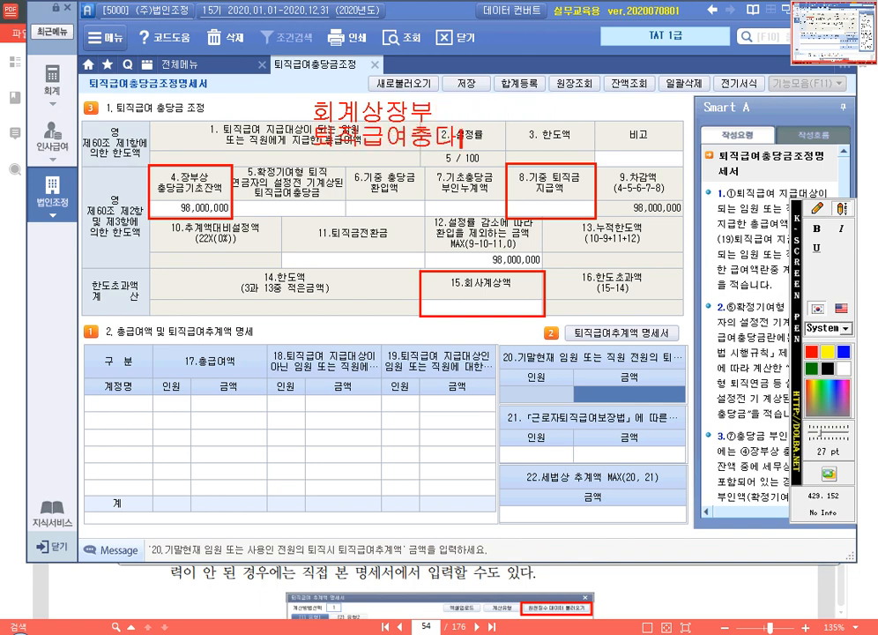
pyautogui.write('증가')
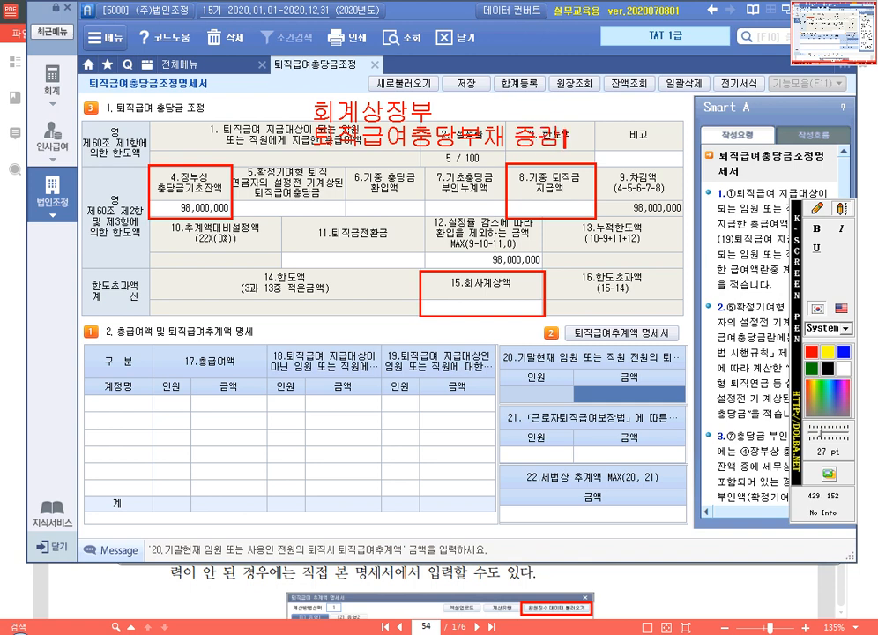
pyautogui.write('내여')
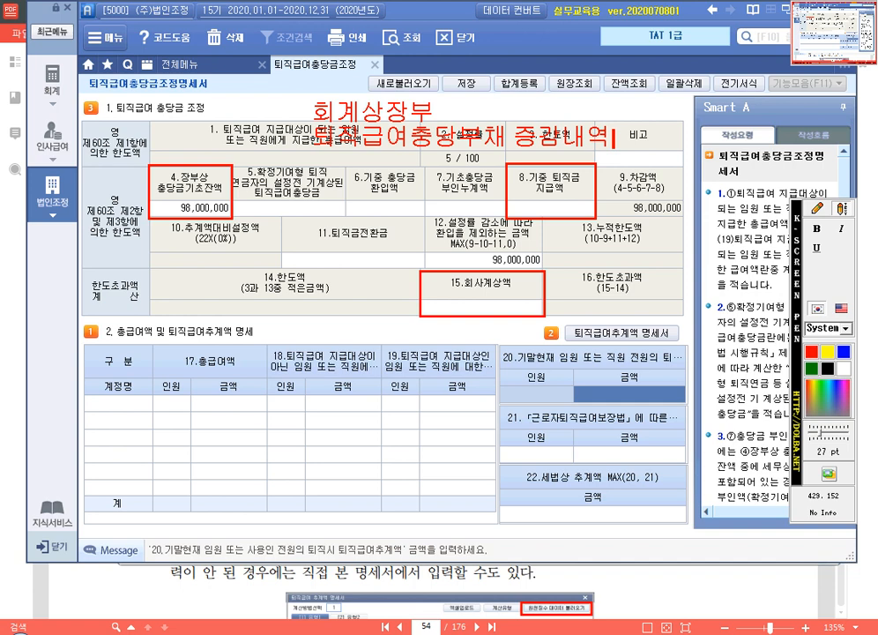
# Step: Label the outlined items 4, 8 and 15 with the red text notes "기초", "감소" and "증가" respectively
pyautogui.click(837, 209)
pyautogui.click(838, 209)
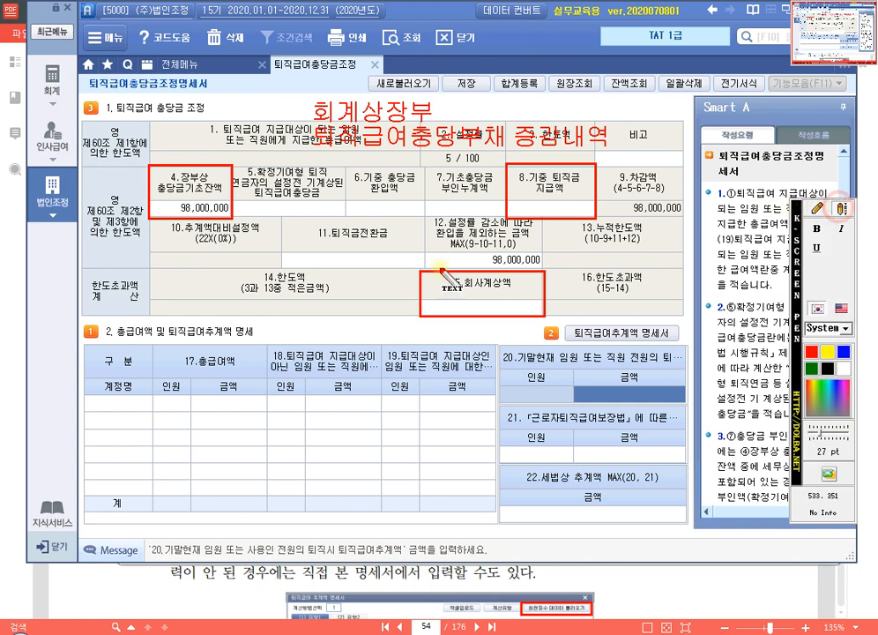
pyautogui.click(167, 199)
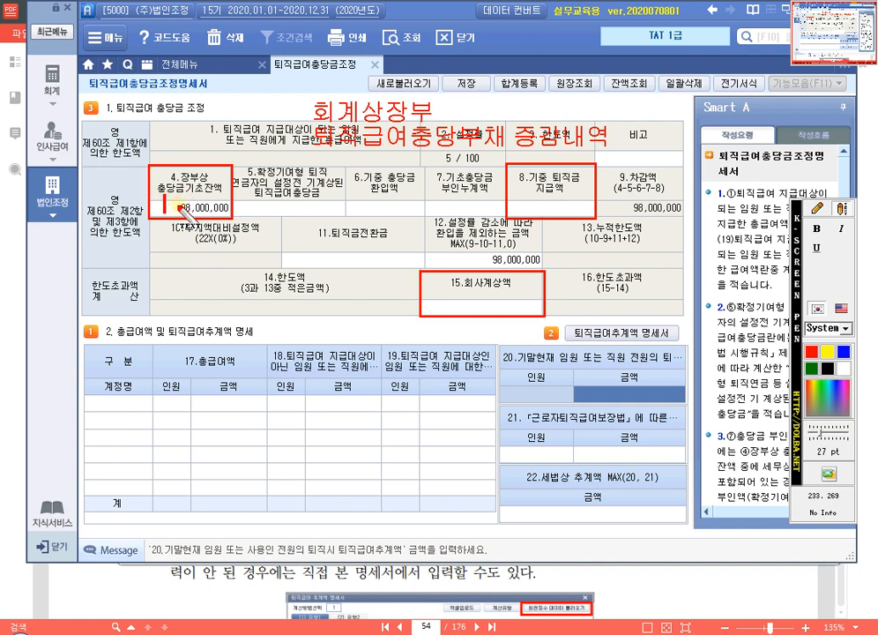
pyautogui.write('rlch')
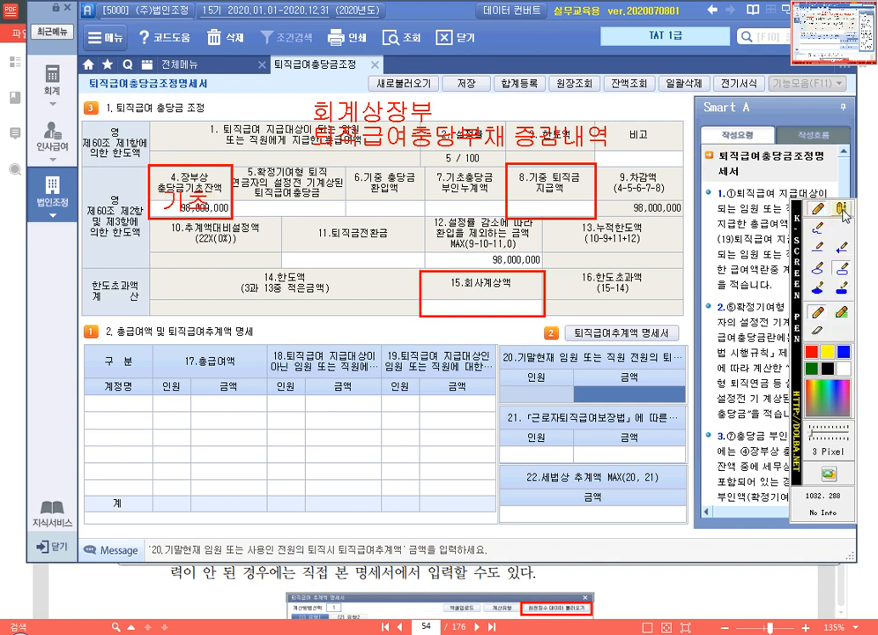
pyautogui.click(557, 208)
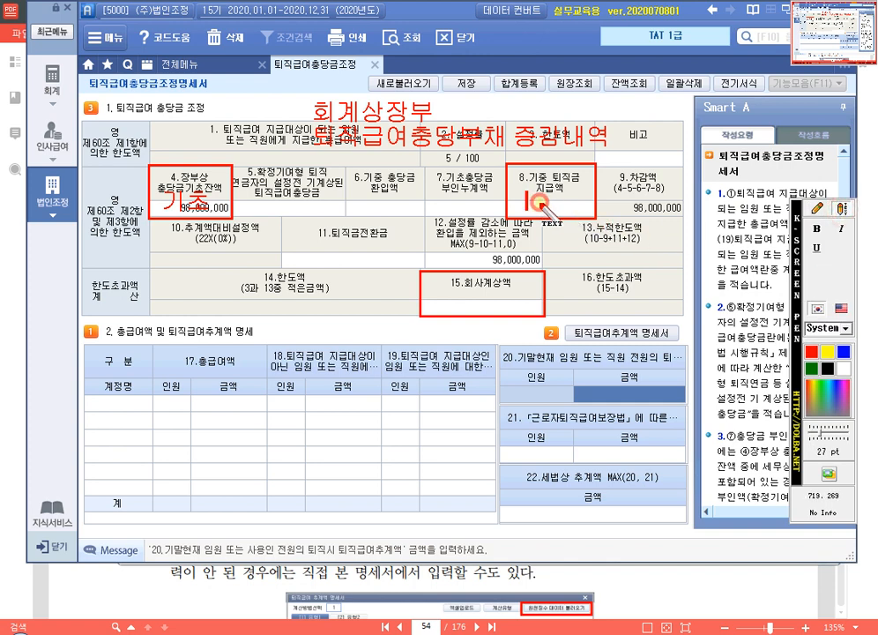
pyautogui.write('rl')
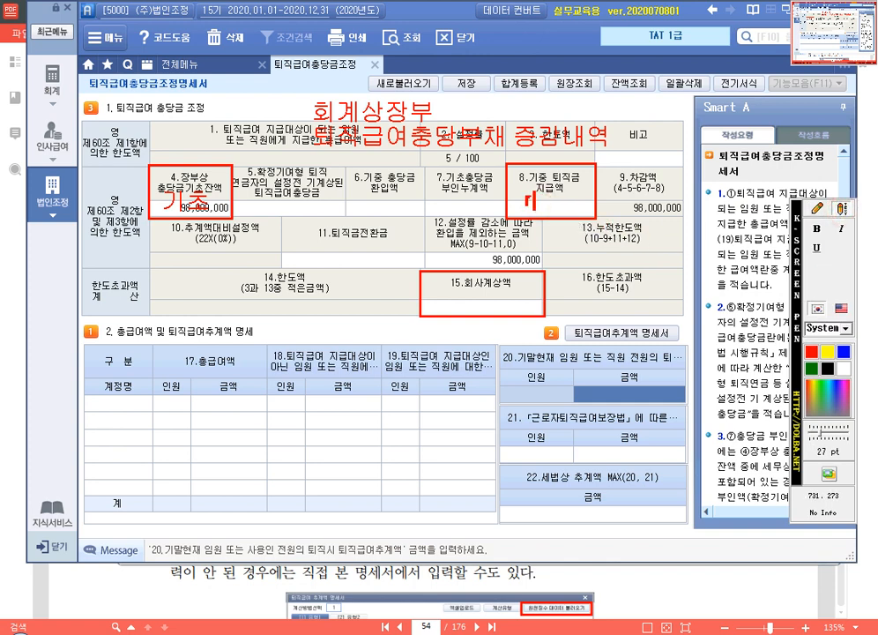
pyautogui.write('rkatl')
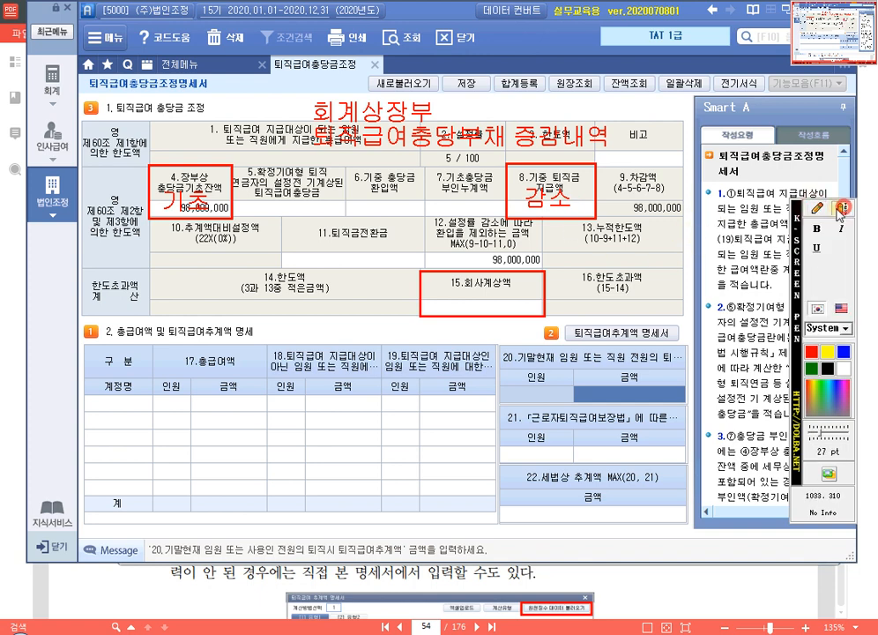
pyautogui.click(447, 303)
pyautogui.write('w')
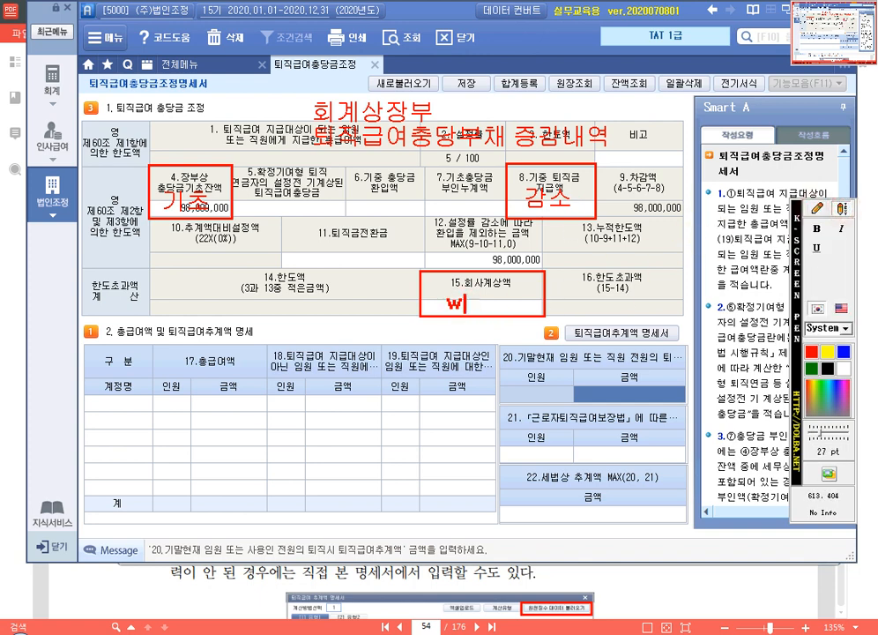
pyautogui.write('mdr')
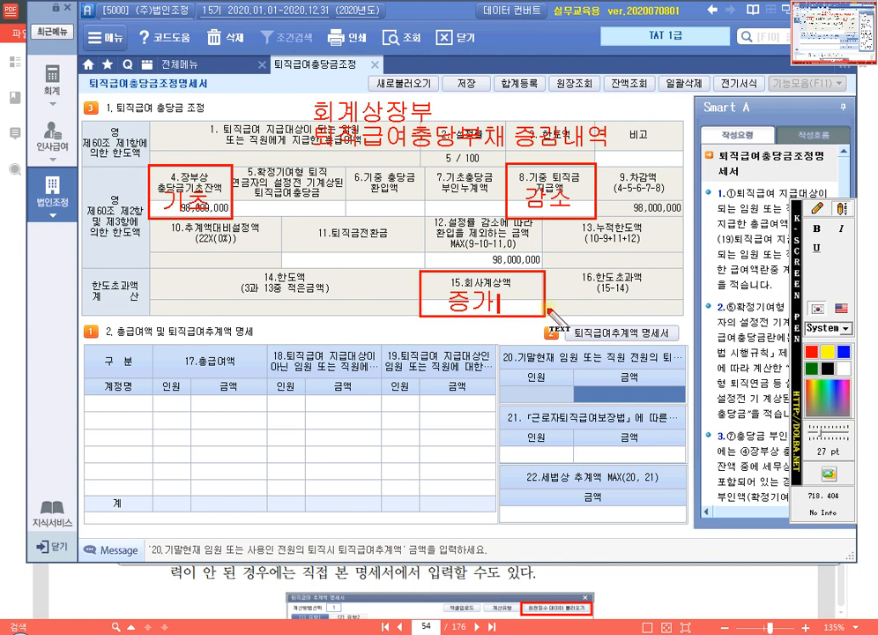
# Step: Outline the 잔액조회 function with a red screen-pen rectangle, and close the annotation overlay
pyautogui.click(817, 210)
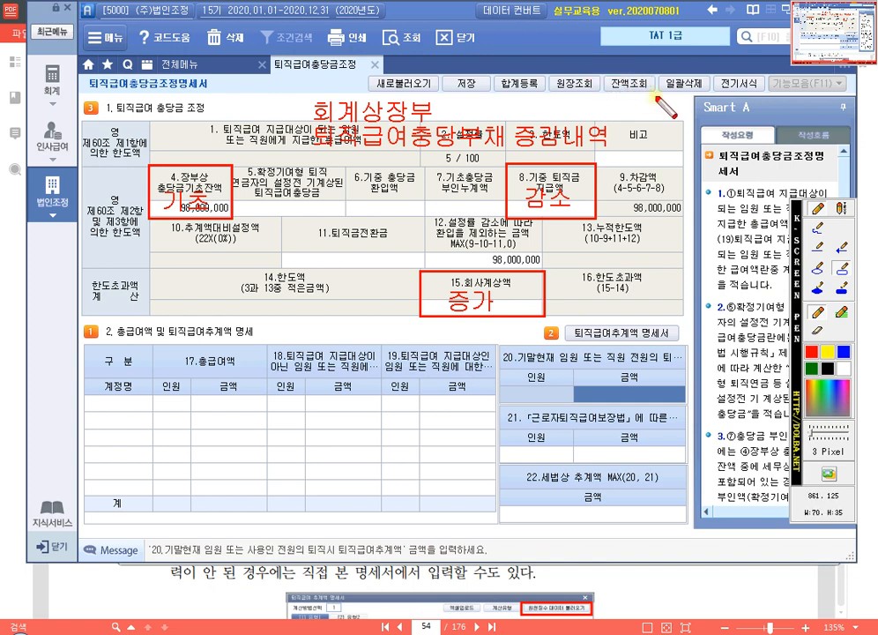
pyautogui.moveTo(658, 95); pyautogui.dragTo(602, 70)
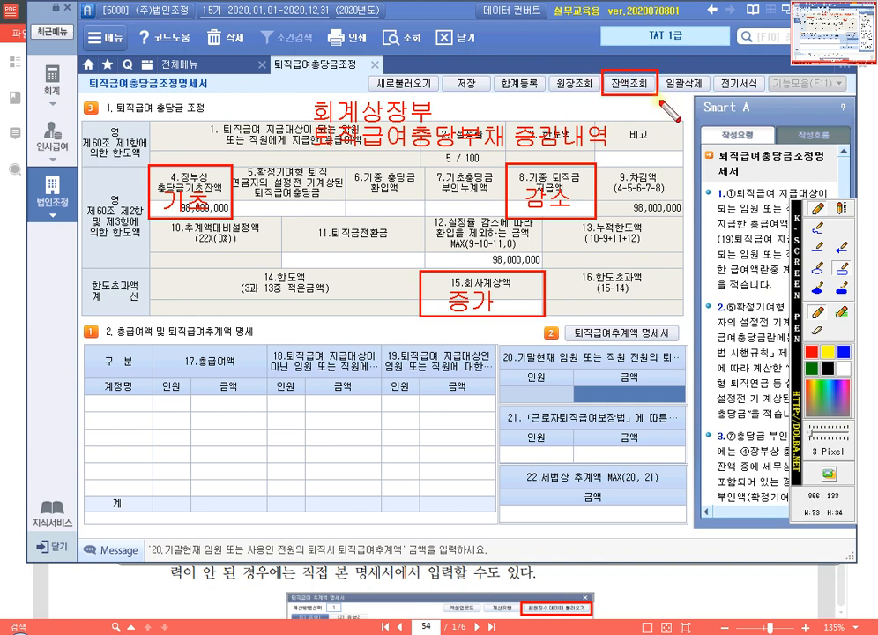
pyautogui.click(842, 210)
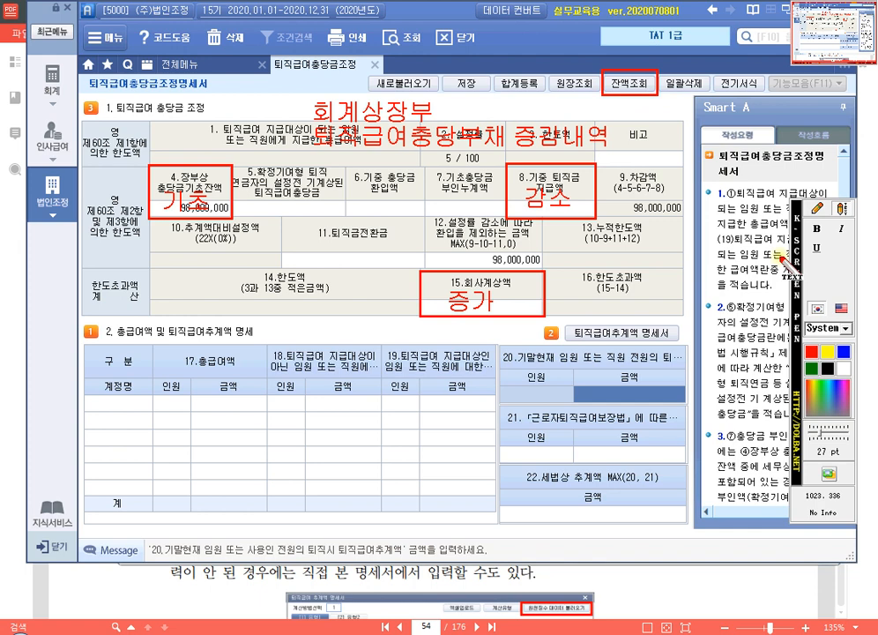
pyautogui.press('Escape')
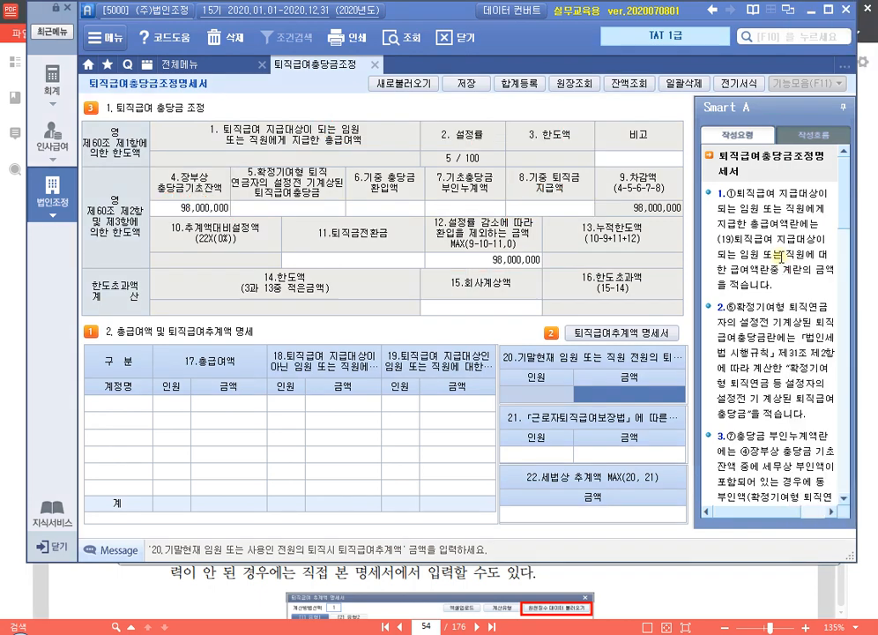
# Step: Look up the account balances for account range 295 to 295, and move the 계정별 잔액 조회 dialog below the adjustment table
pyautogui.click(641, 84)
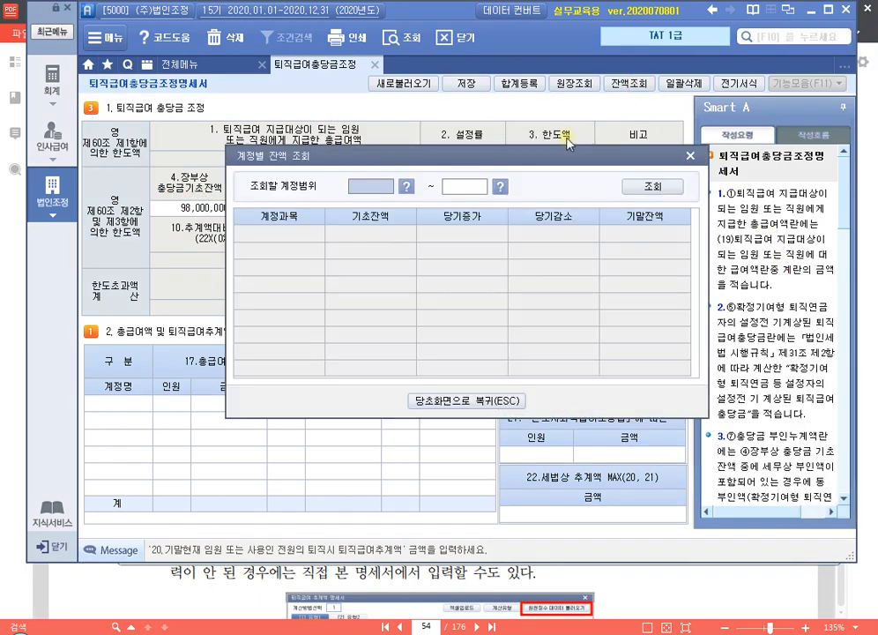
pyautogui.write('295')
pyautogui.press('Return')
pyautogui.write('295')
pyautogui.press('Return')
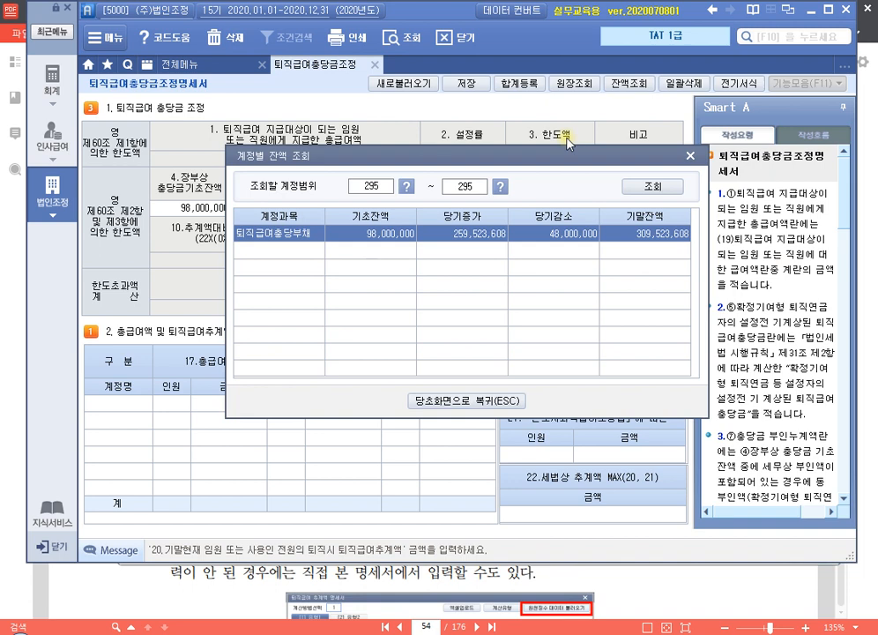
pyautogui.moveTo(500, 159); pyautogui.dragTo(470, 339)
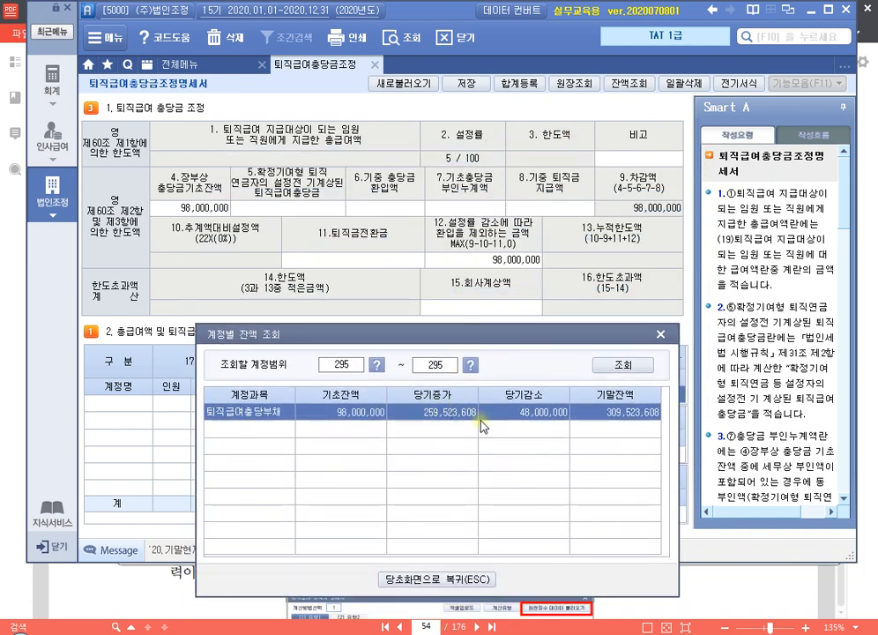
# Step: Reopen the screen pen and outline items 4 (장부상 충당금기초잔액), 15 (회사계상액) and 8 (기중 퇴직금 지급액) with red rectangles
pyautogui.hotkey('ctrl', '2')
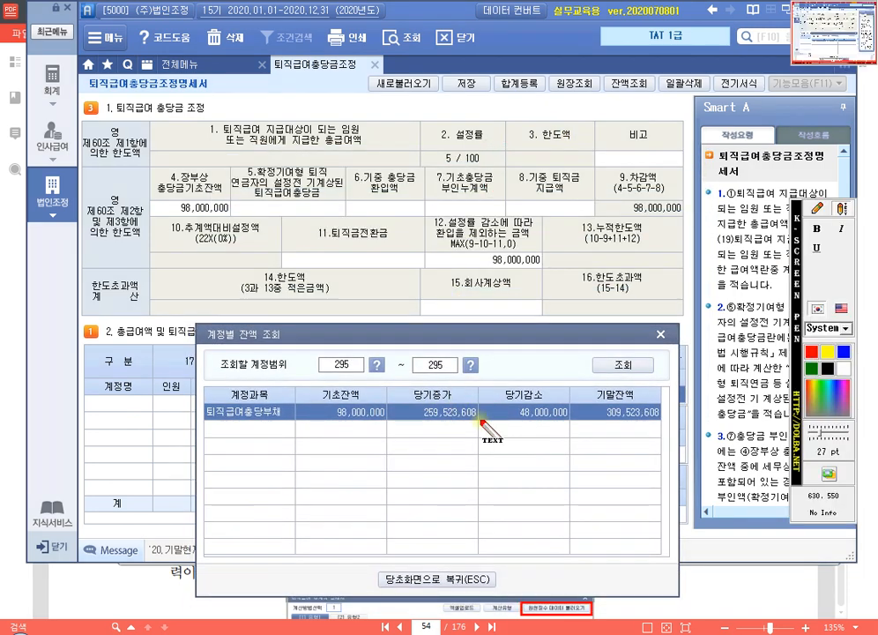
pyautogui.click(817, 208)
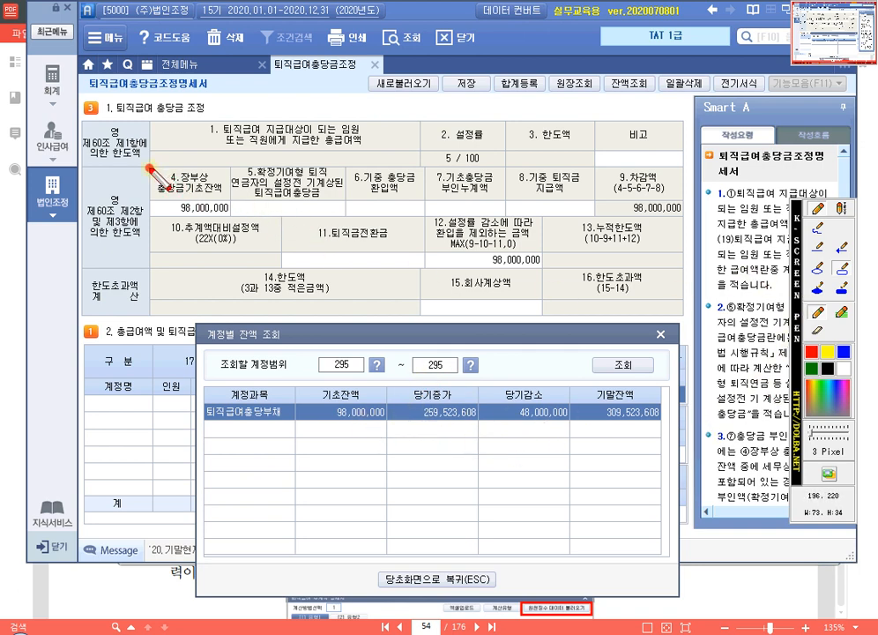
pyautogui.moveTo(149, 168); pyautogui.dragTo(229, 217)
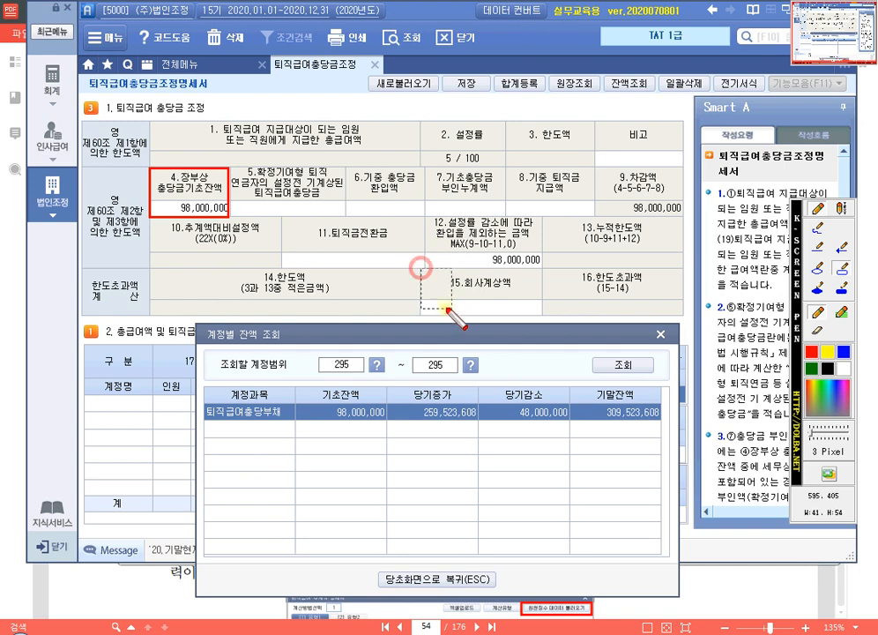
pyautogui.moveTo(420, 266); pyautogui.dragTo(543, 314)
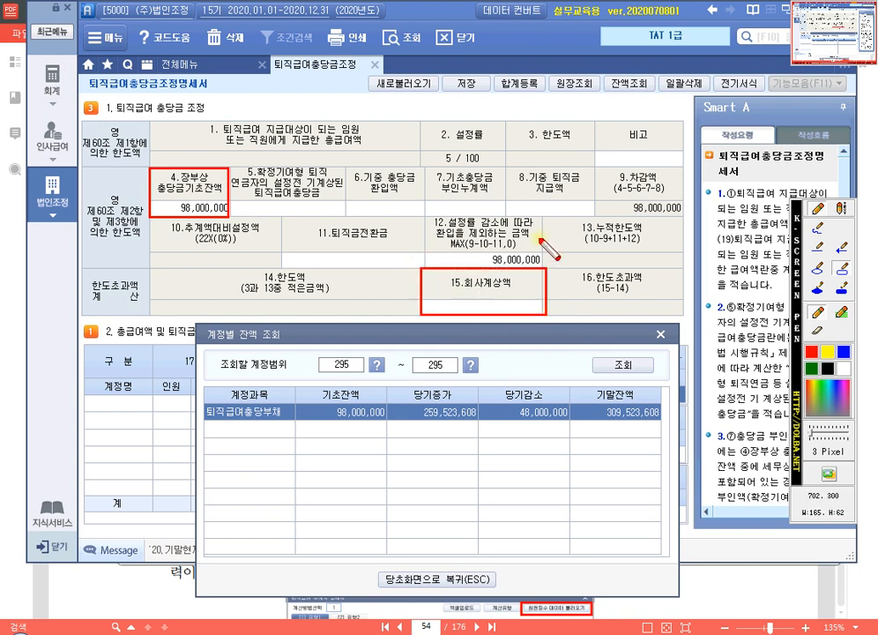
pyautogui.moveTo(504, 161); pyautogui.dragTo(596, 217)
# Step: Draw red arrows from 기초잔액 to item 4, from 당기증가 to item 15 and from 당기감소 to item 8
pyautogui.click(843, 251)
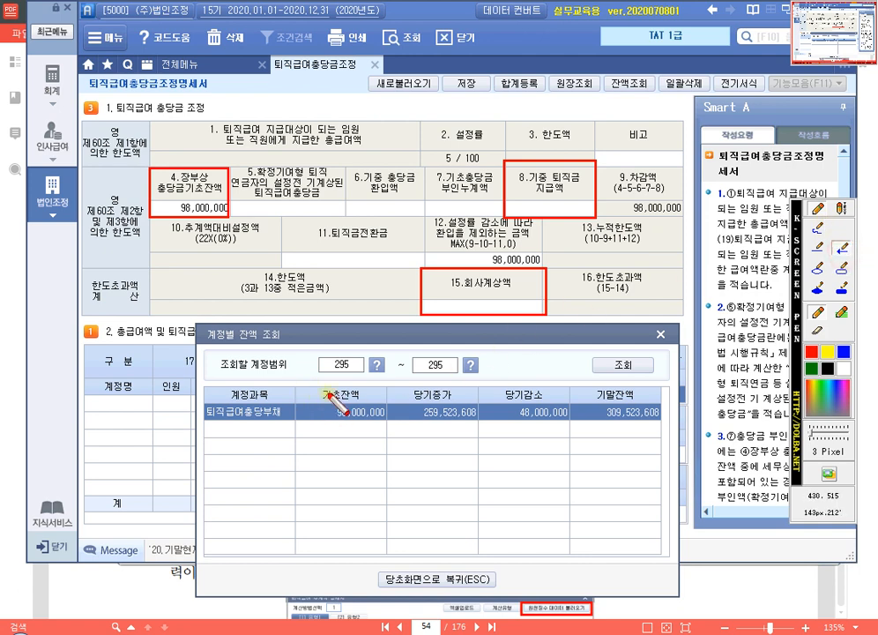
pyautogui.moveTo(226, 236)
pyautogui.mouseDown()
pyautogui.moveTo(293, 325)
pyautogui.moveTo(466, 408)
pyautogui.moveTo(457, 325)
pyautogui.mouseUp()
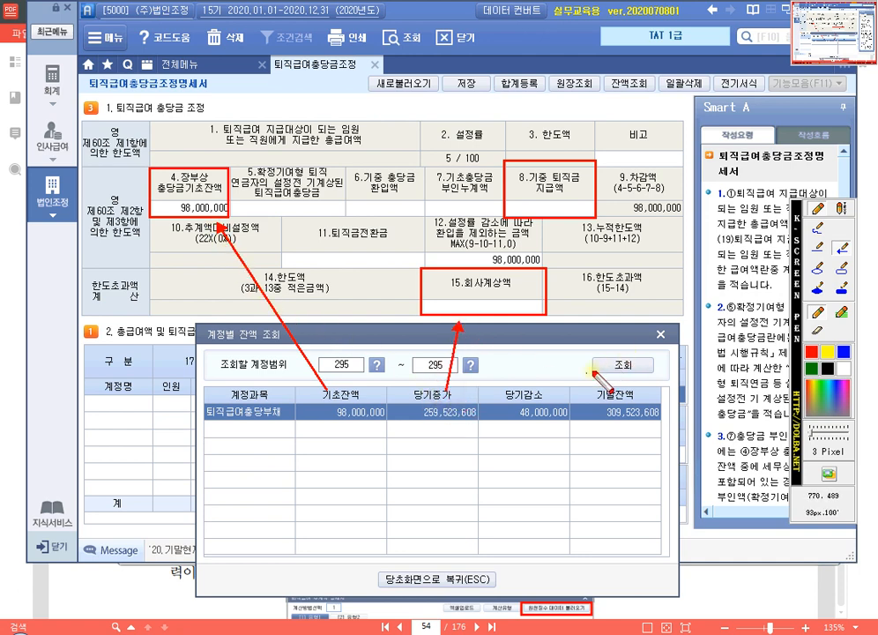
pyautogui.moveTo(561, 389); pyautogui.dragTo(569, 214)
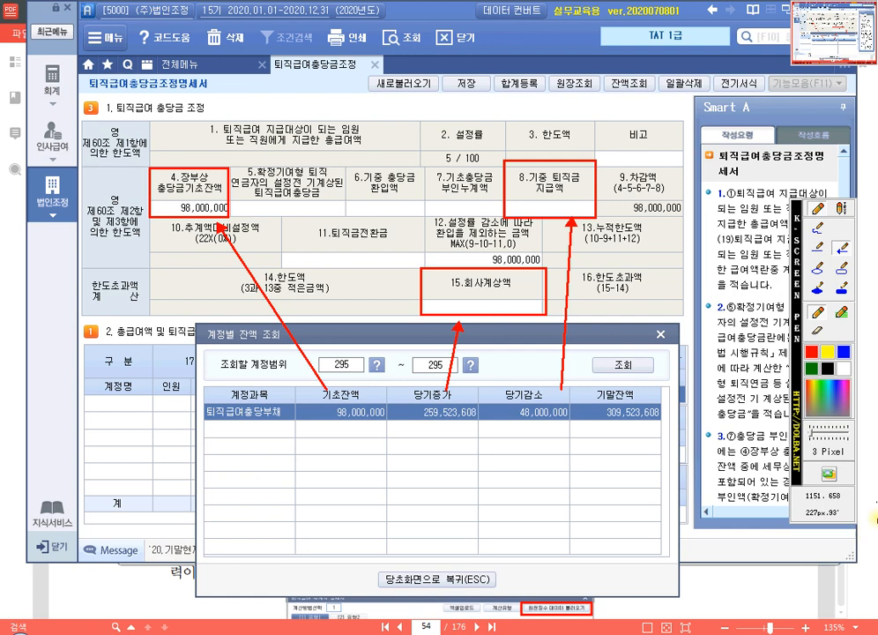
# Step: Outline the 기말잔액 amount in red and write the three-line note "퇴직급여충당금 / 조정명세서 / 사용 X" beneath it
pyautogui.click(840, 268)
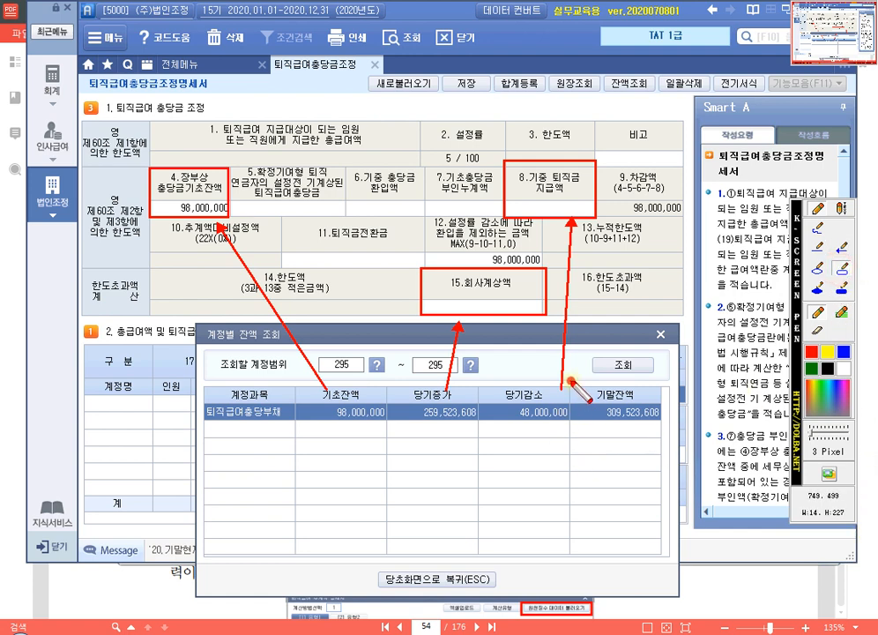
pyautogui.moveTo(571, 384); pyautogui.dragTo(671, 430)
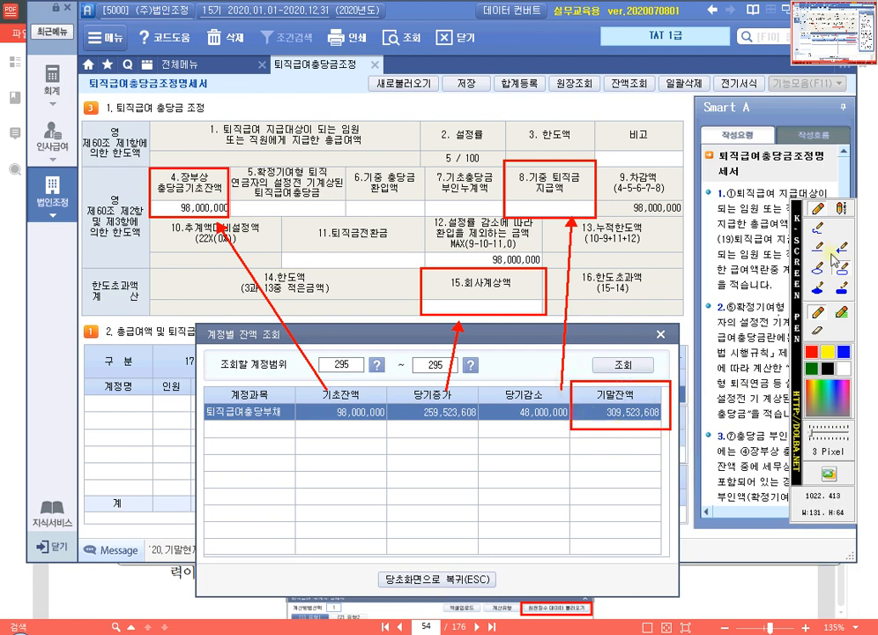
pyautogui.click(839, 210)
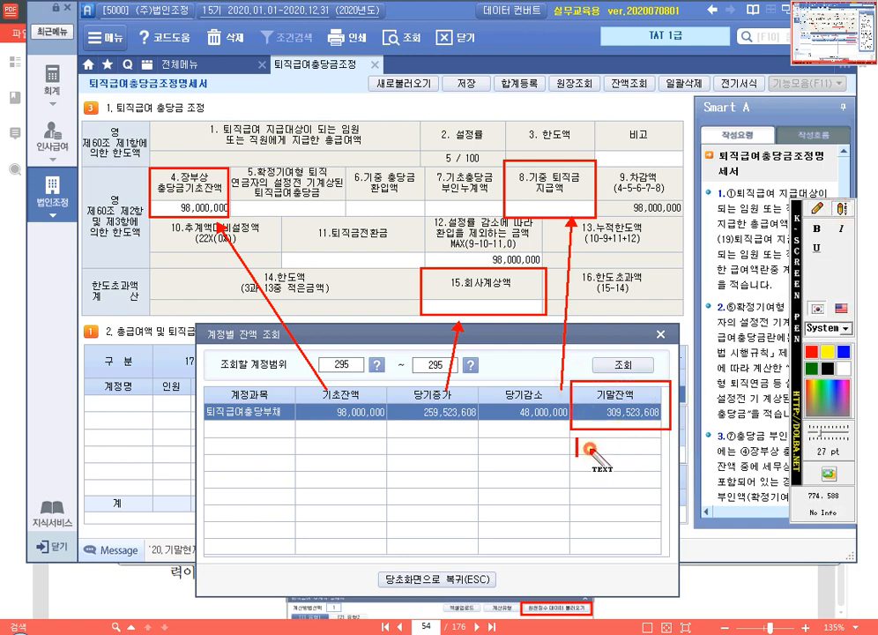
pyautogui.write('퇴직급ㅇ')
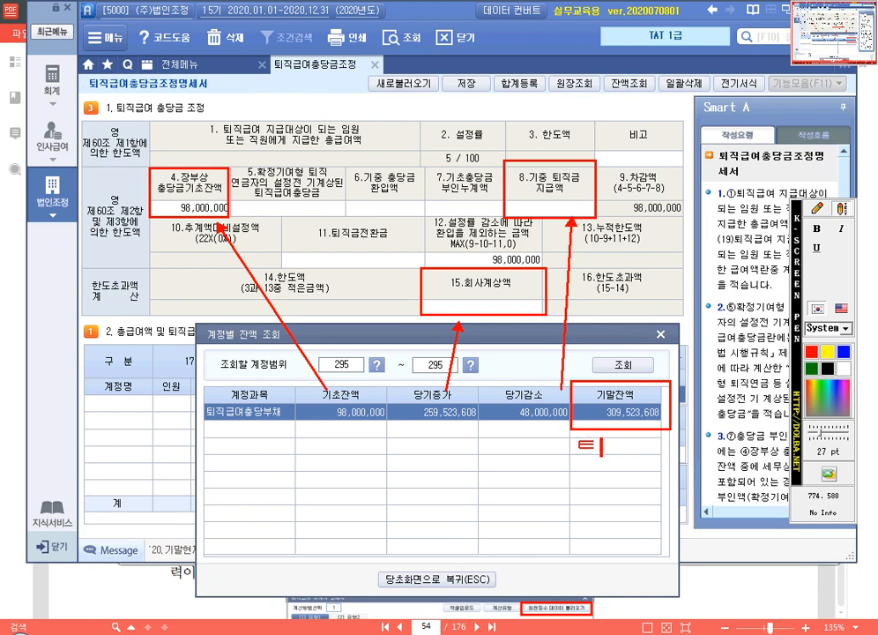
pyautogui.write('ㅕ충당ㄱ')
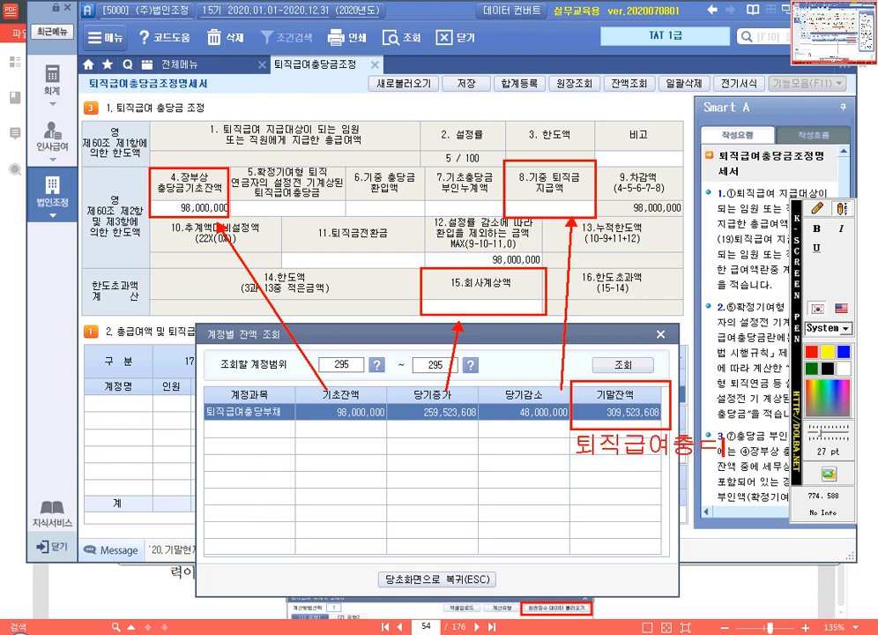
pyautogui.write('조정명세서')
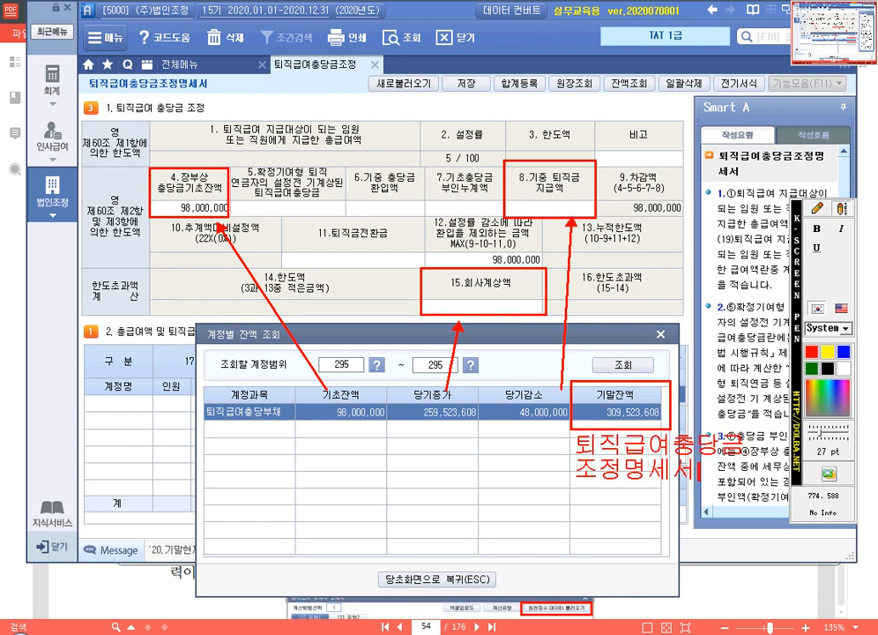
pyautogui.press('Return')
pyautogui.write('사용 X')
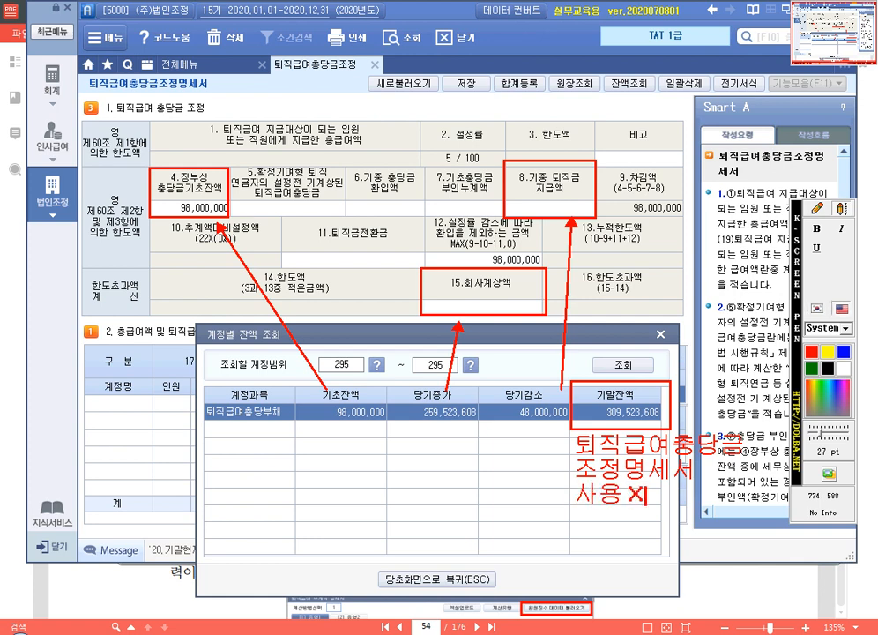
# Step: Outline item 11 (퇴직금전환금) in red and add the text notes "퇴직연금전환금" and "99년 폐지" at it
pyautogui.click(818, 209)
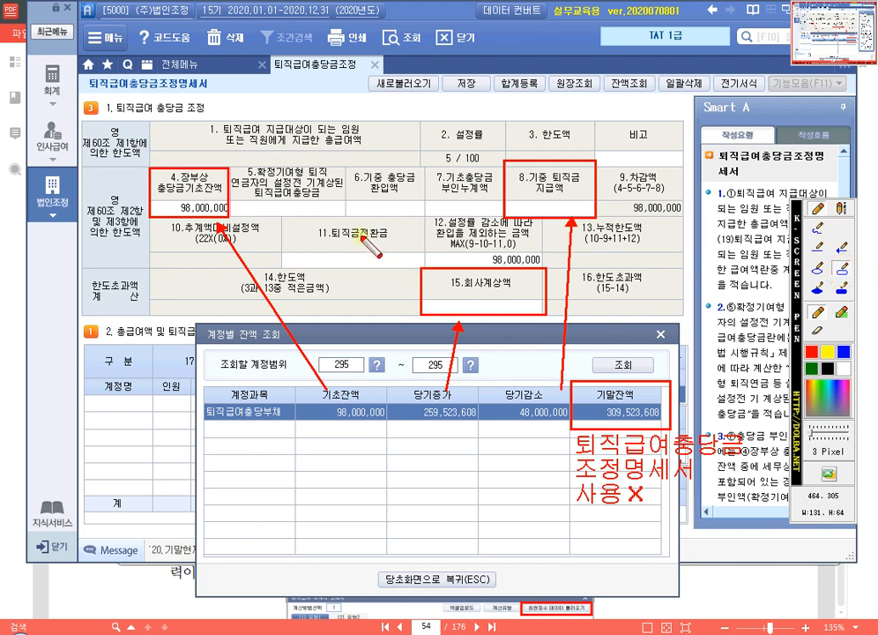
pyautogui.moveTo(282, 217); pyautogui.dragTo(423, 266)
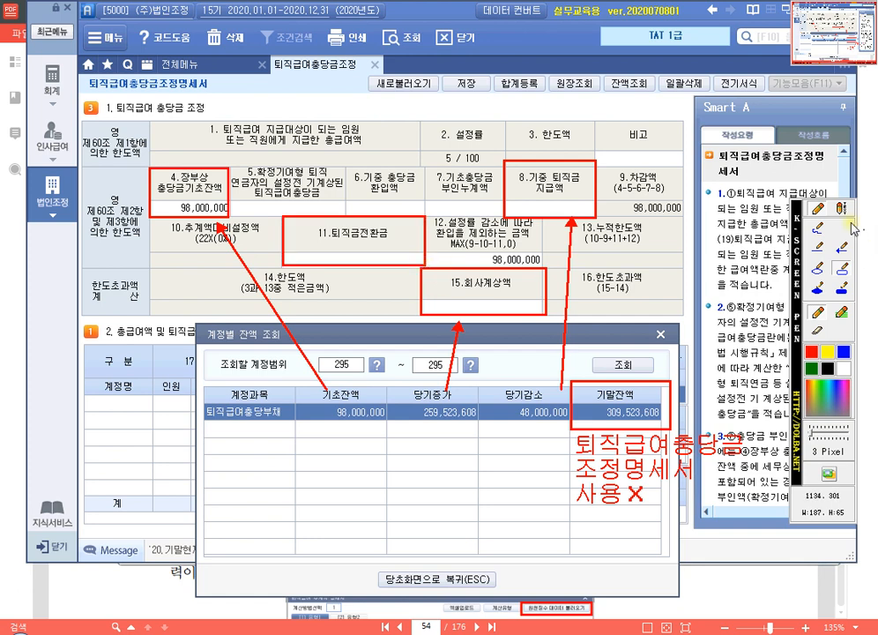
pyautogui.click(842, 209)
pyautogui.click(306, 210)
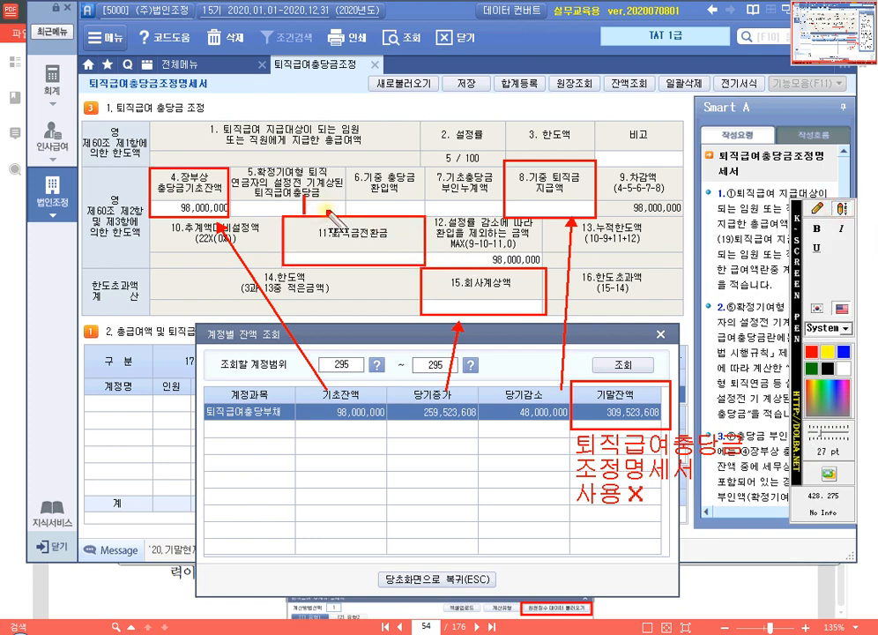
pyautogui.write('퇴직여')
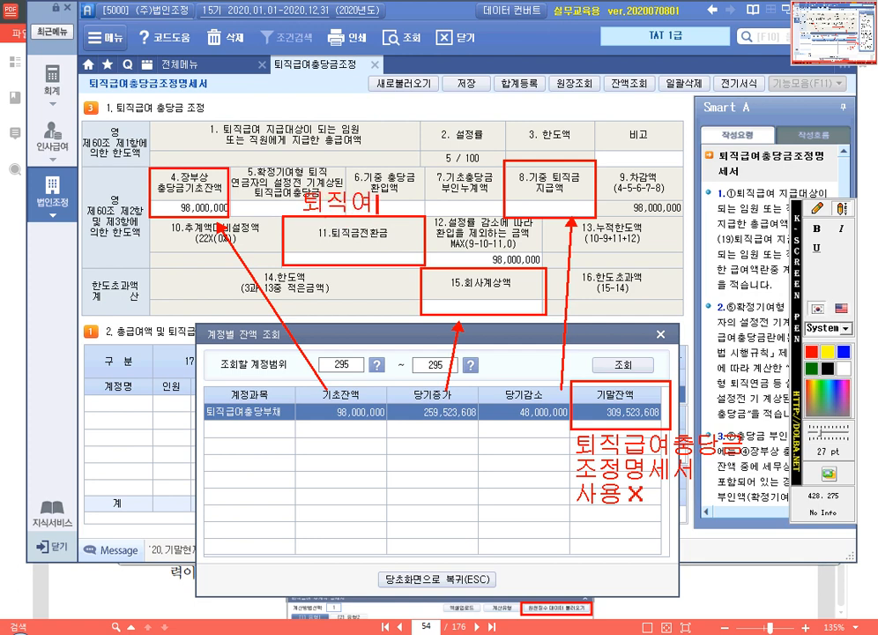
pyautogui.write('ㄴ금전환금')
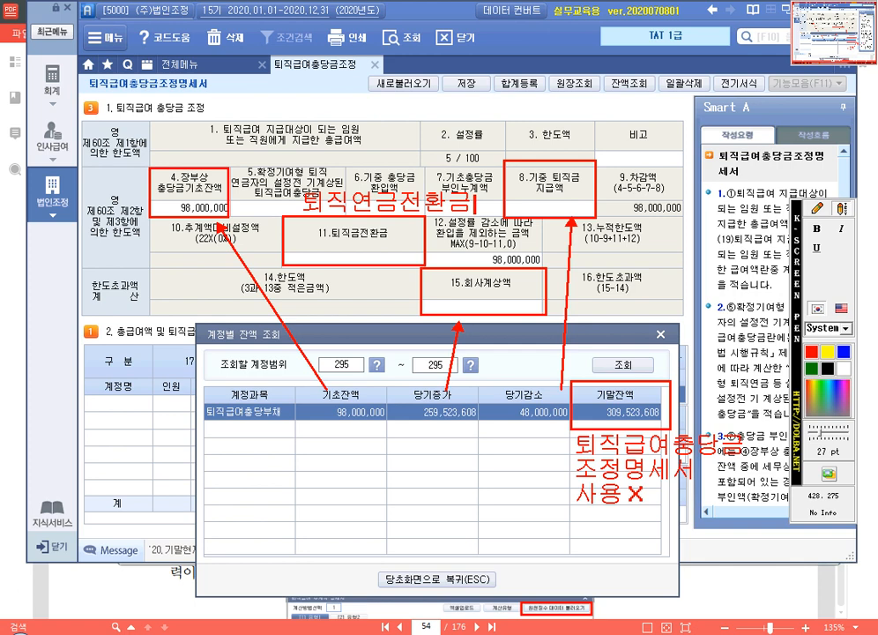
pyautogui.click(303, 231)
pyautogui.write('99년 폐지')
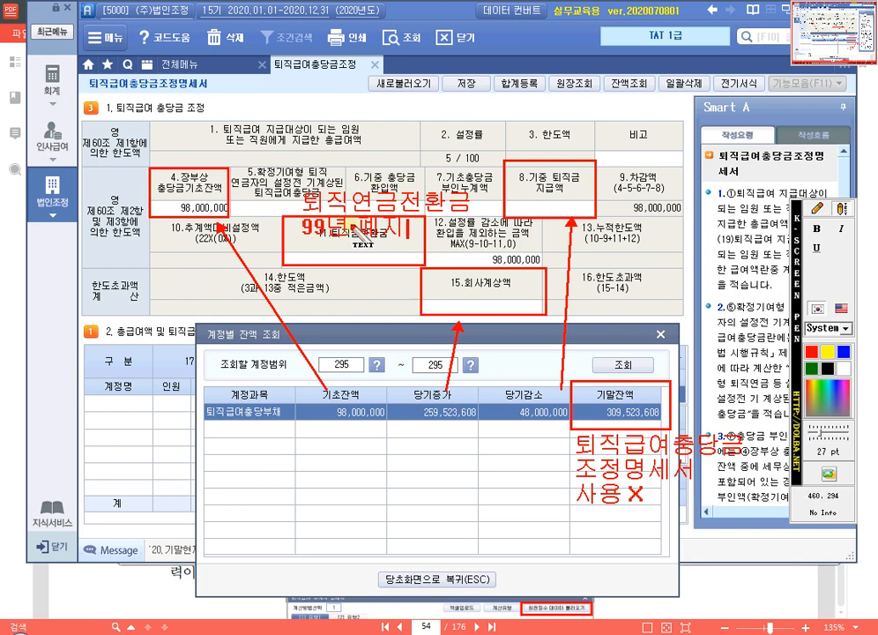
# Step: Dismiss the screen-pen annotations, close the 계정별 잔액 조회 window, and go to the first 계정명 row of section 2
pyautogui.press('Escape')
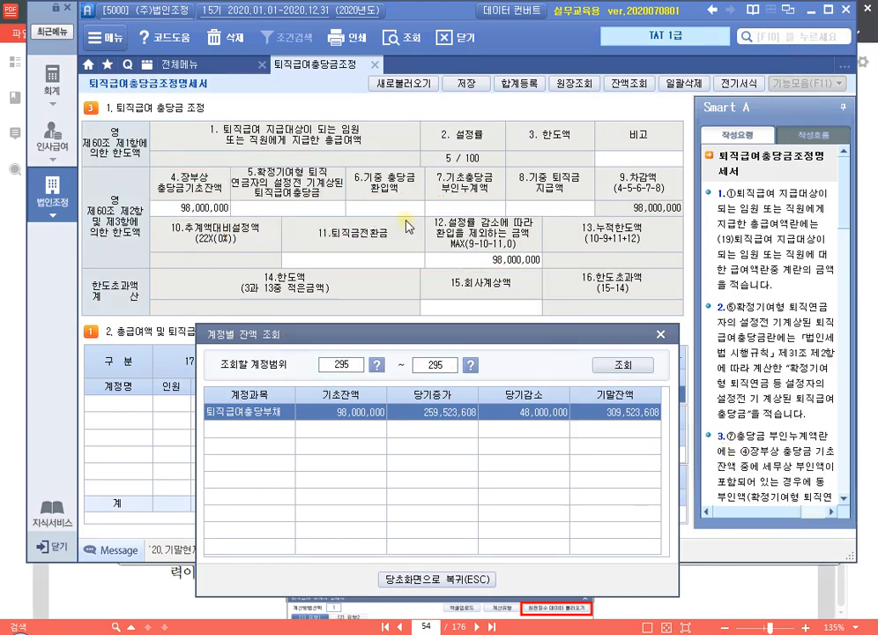
pyautogui.click(662, 335)
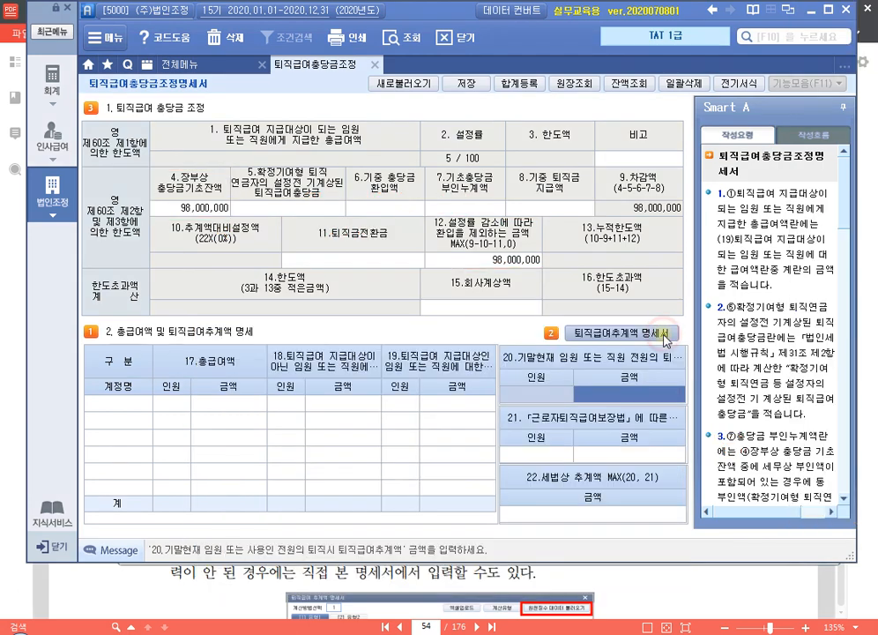
pyautogui.click(146, 408)
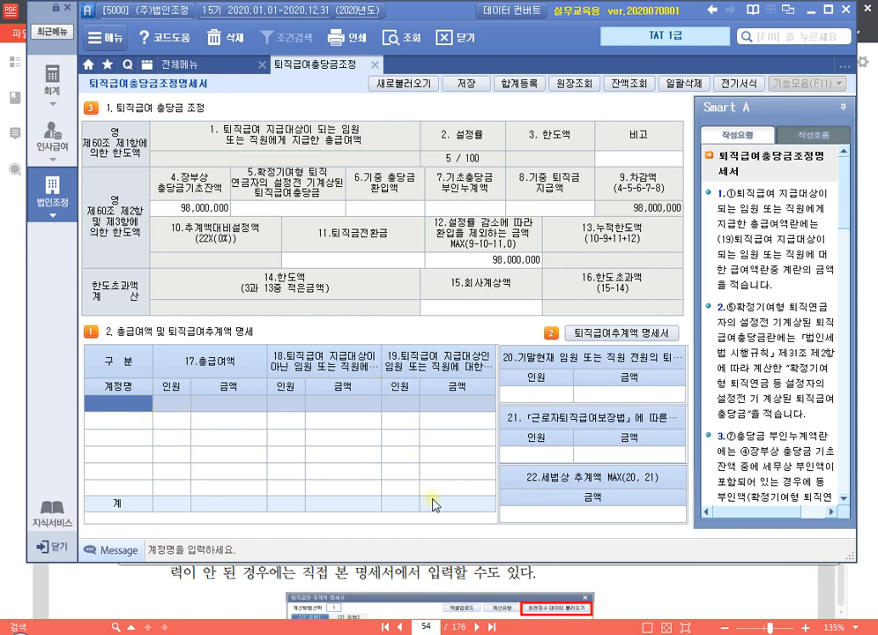
# Step: Compare the PDF exercise's salary and 퇴직급여추계액 table with items 17 to 20 of the form and review its additional conditions
pyautogui.click(434, 592)
pyautogui.moveTo(488, 360)
pyautogui.mouseDown()
pyautogui.moveTo(490, 391)
pyautogui.moveTo(492, 367)
pyautogui.mouseUp()
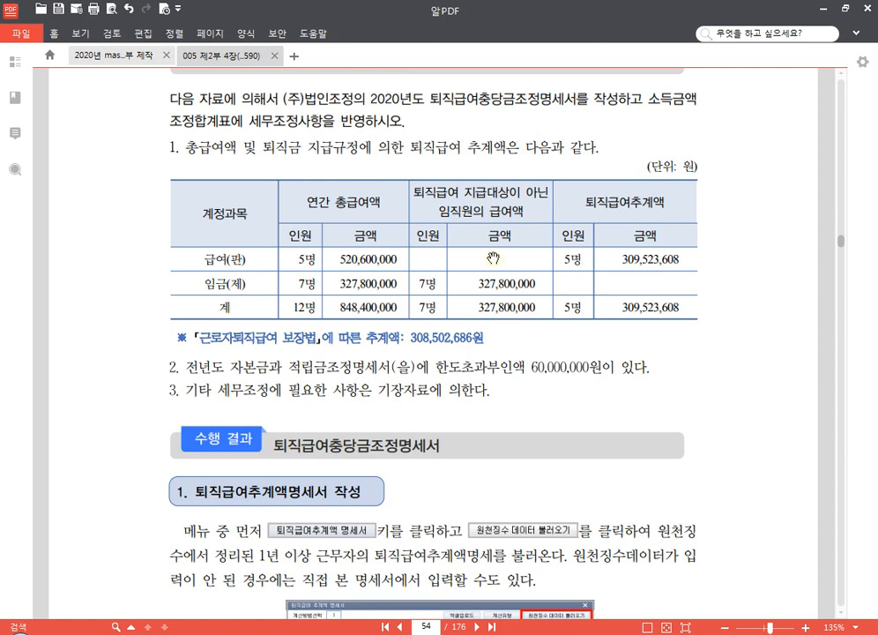
pyautogui.moveTo(331, 168); pyautogui.dragTo(330, 148)
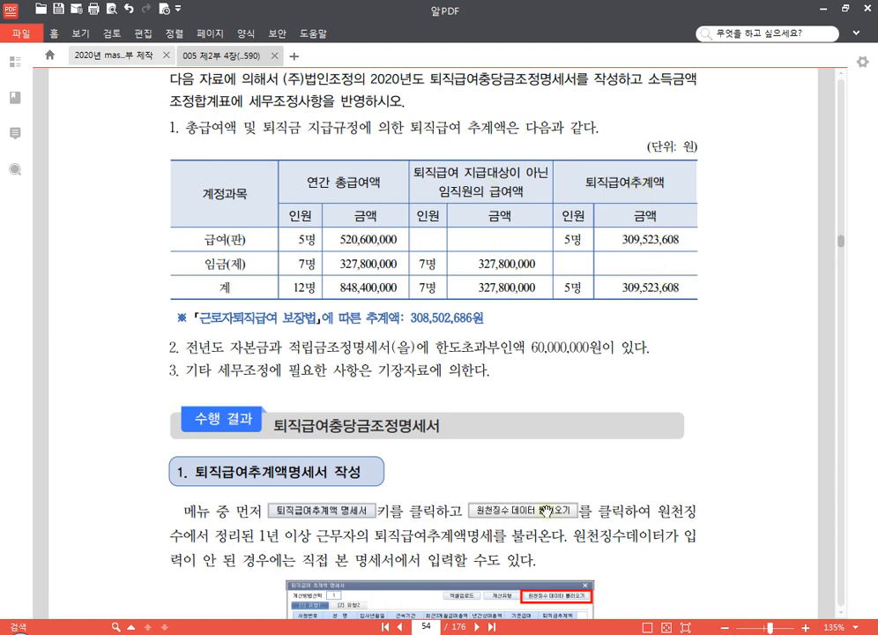
pyautogui.click(281, 632)
pyautogui.click(647, 398)
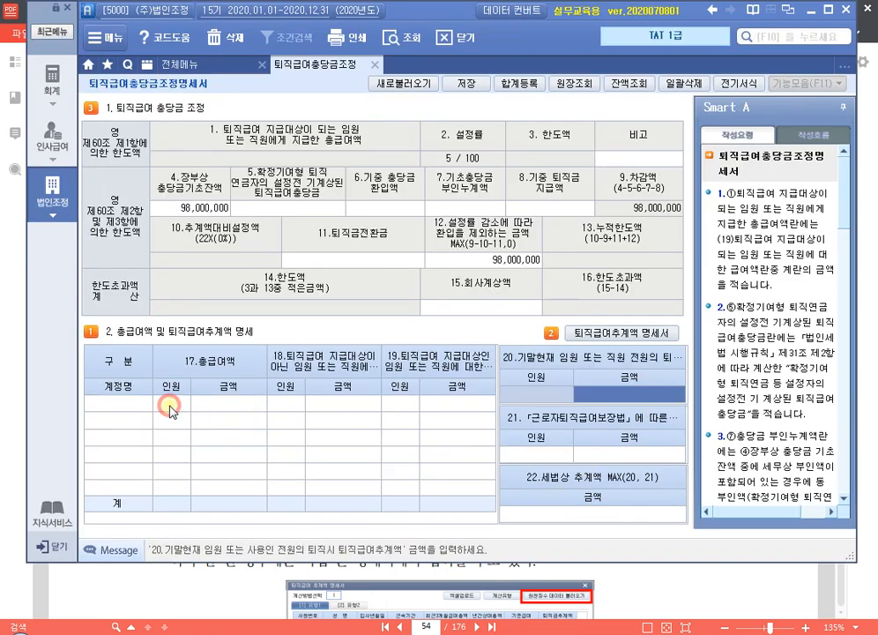
pyautogui.click(287, 408)
pyautogui.click(411, 406)
pyautogui.click(265, 630)
pyautogui.moveTo(500, 385); pyautogui.dragTo(496, 315)
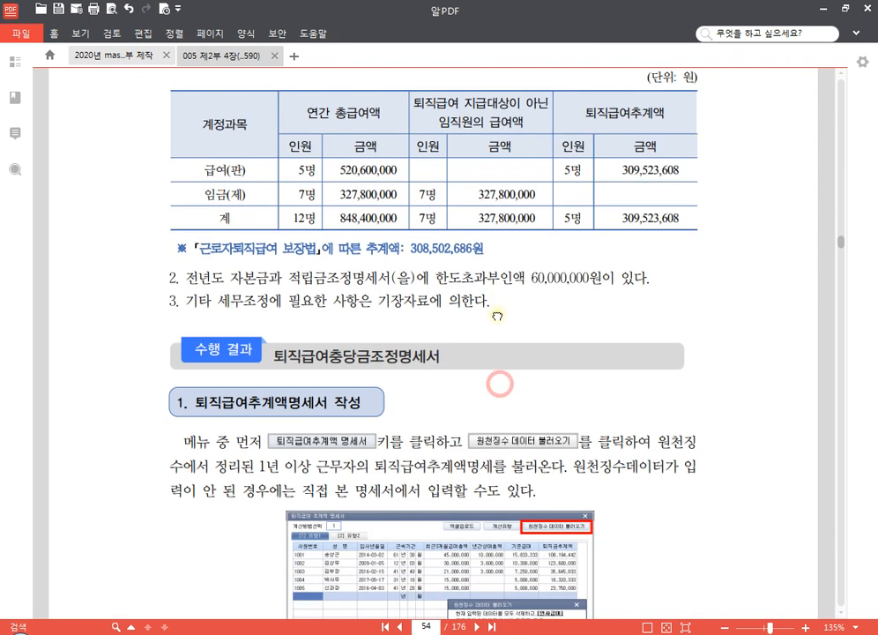
pyautogui.moveTo(304, 280); pyautogui.dragTo(320, 242)
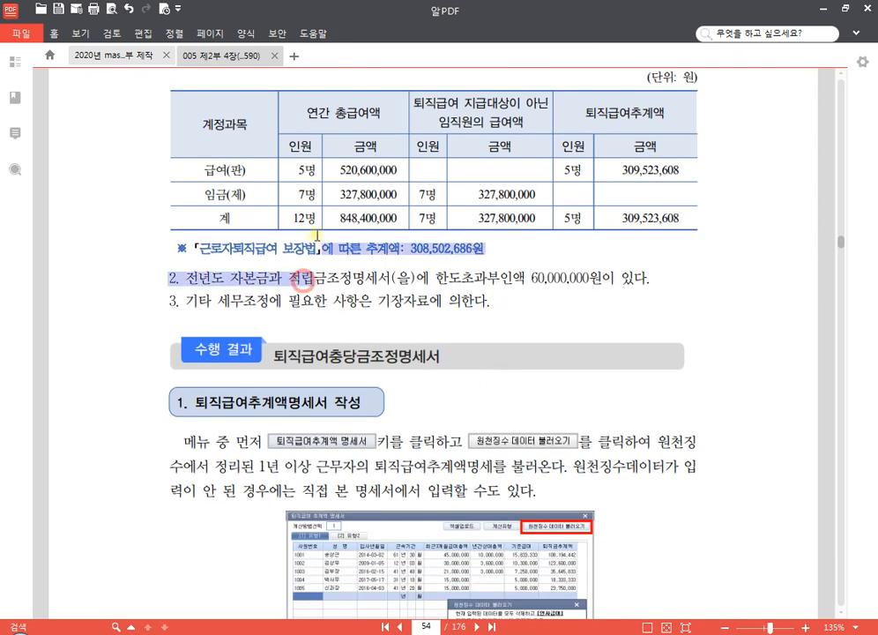
pyautogui.click(351, 281)
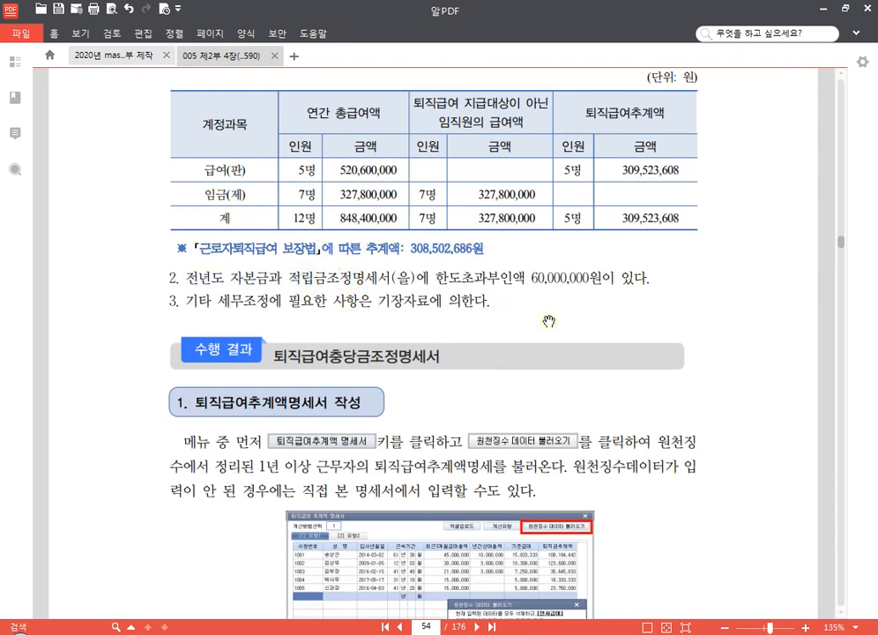
# Step: Highlight the exercise's second condition in yellow, from "전년도 자본금과" through "60,000,000원"
pyautogui.moveTo(499, 321); pyautogui.dragTo(498, 223)
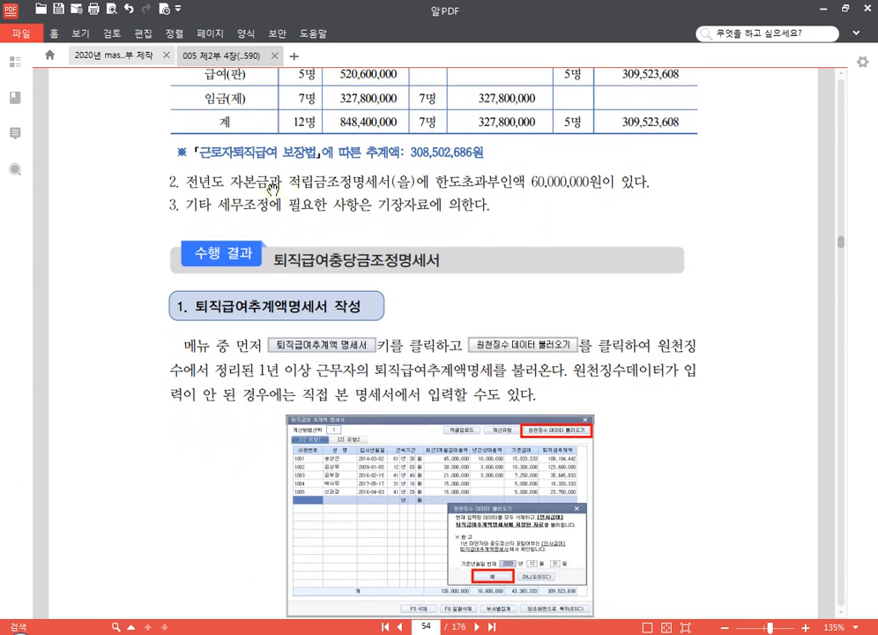
pyautogui.moveTo(148, 186); pyautogui.dragTo(240, 184)
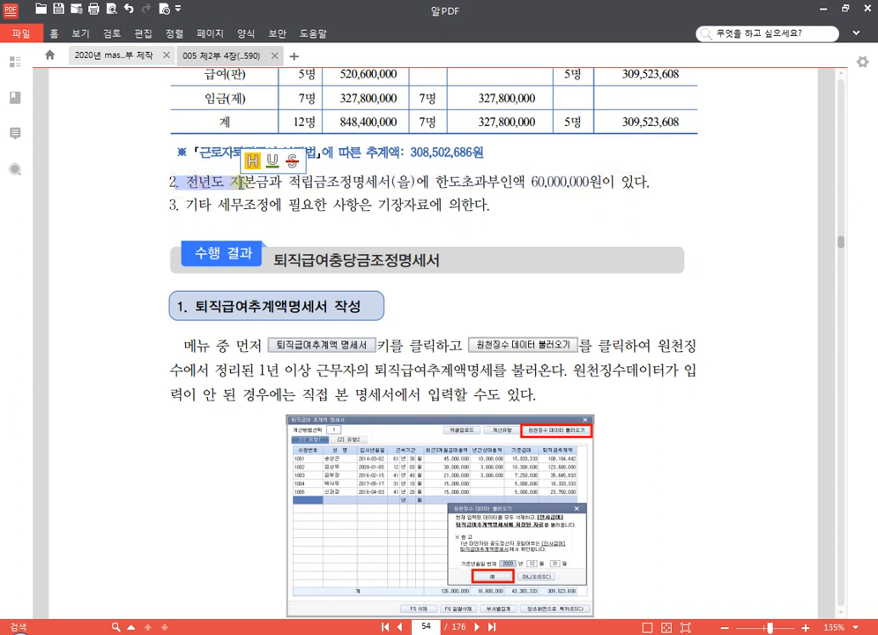
pyautogui.moveTo(602, 182); pyautogui.dragTo(190, 186)
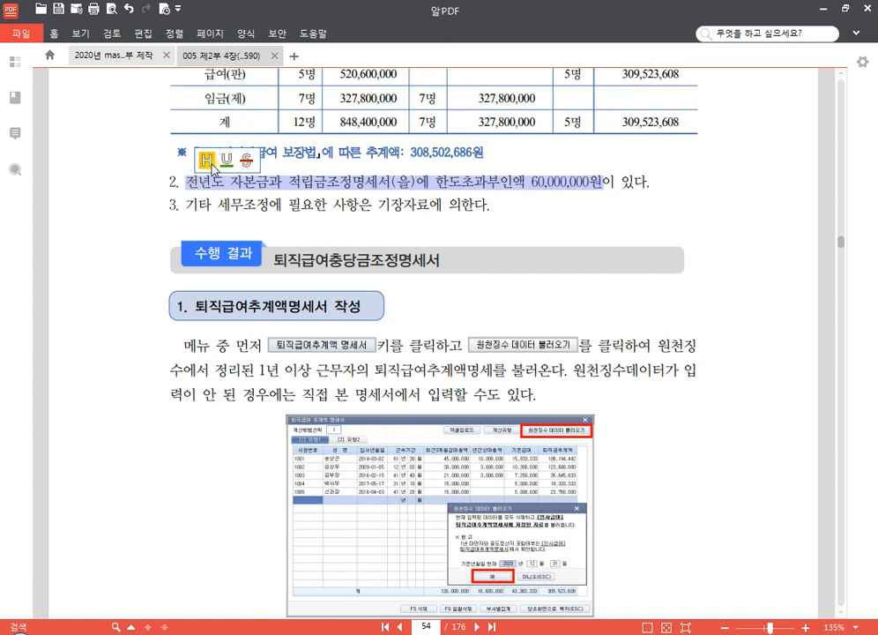
pyautogui.click(208, 161)
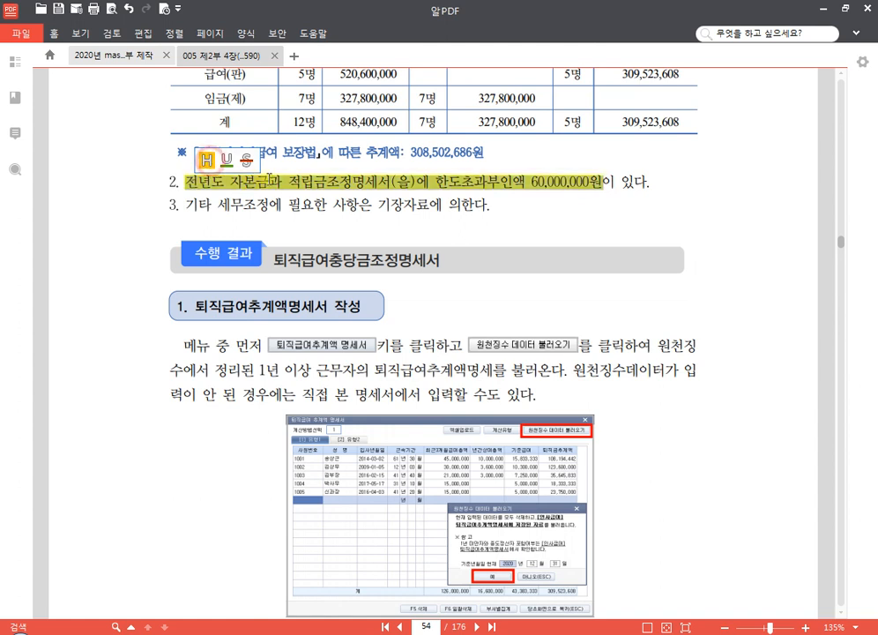
pyautogui.click(335, 204)
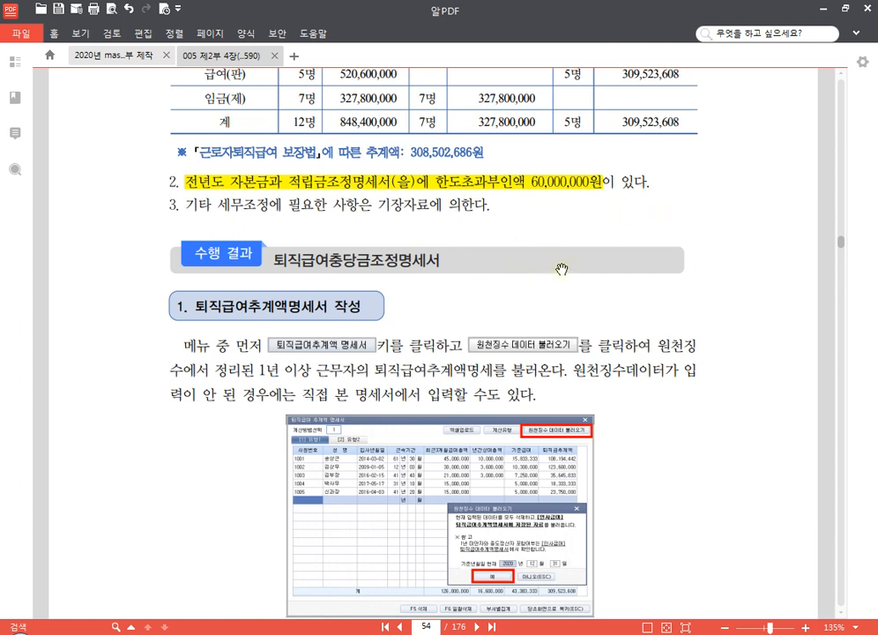
# Step: Start the screen pen and add the red text note "기초충당금부인누계액" beside the third condition
pyautogui.hotkey('ctrl', '2')
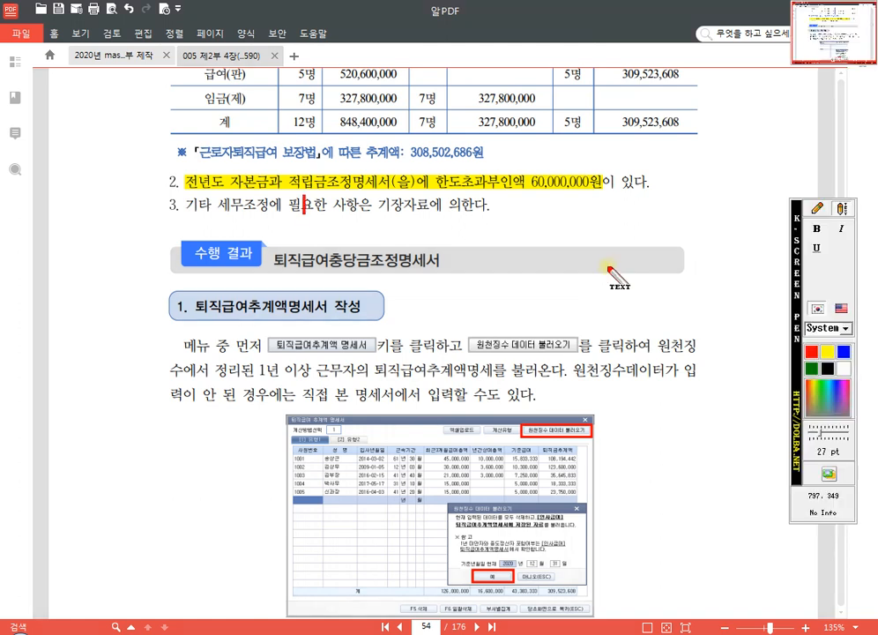
pyautogui.click(519, 206)
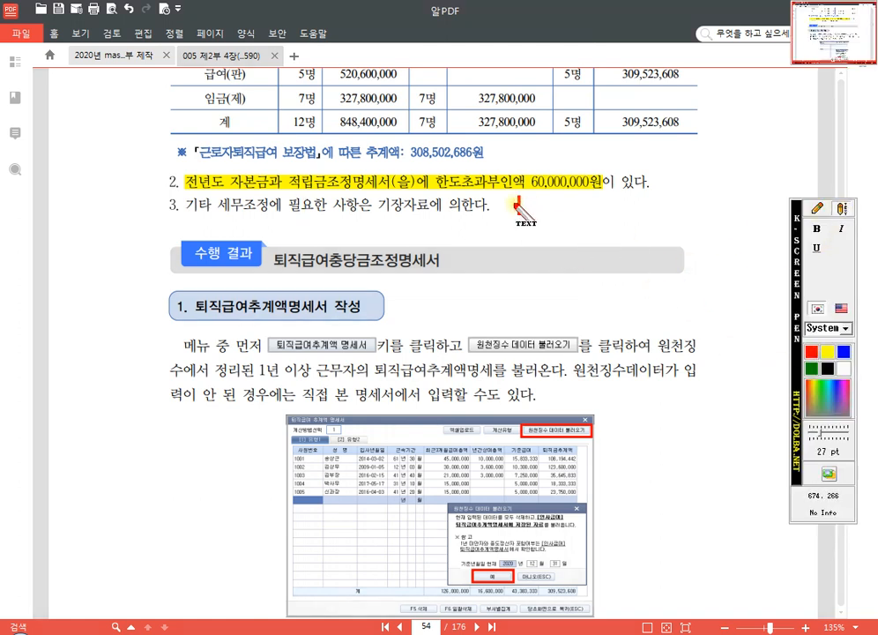
pyautogui.write('기')
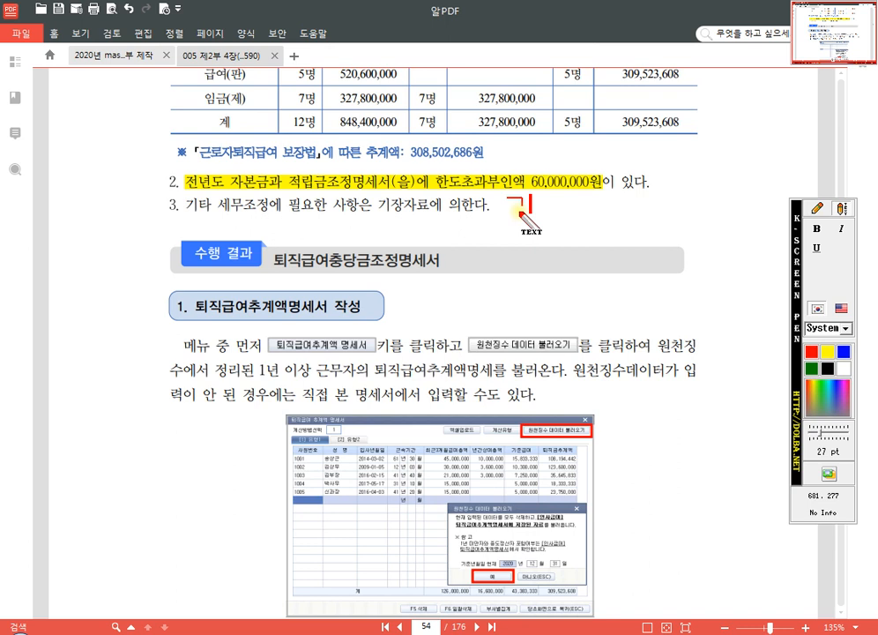
pyautogui.write('초')
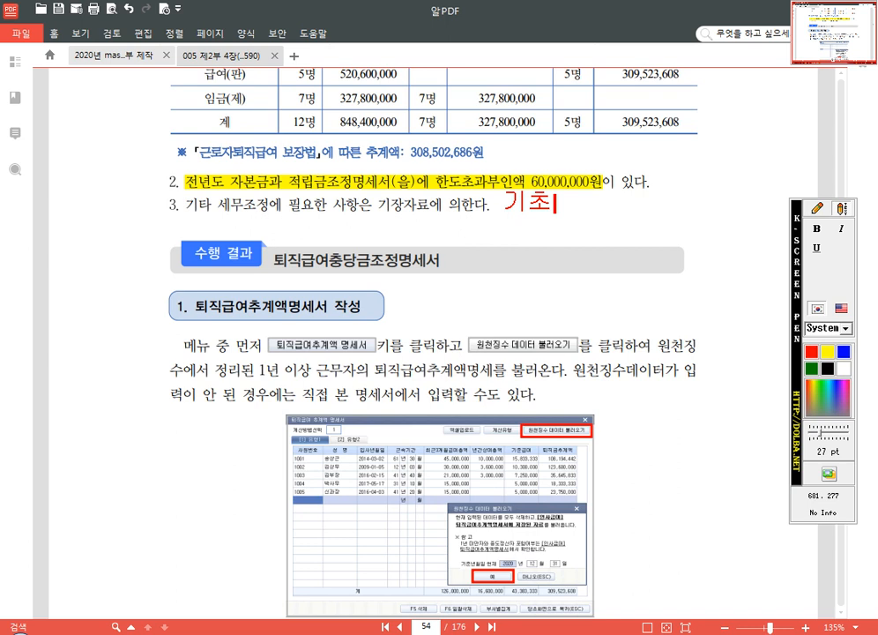
pyautogui.write('충당금')
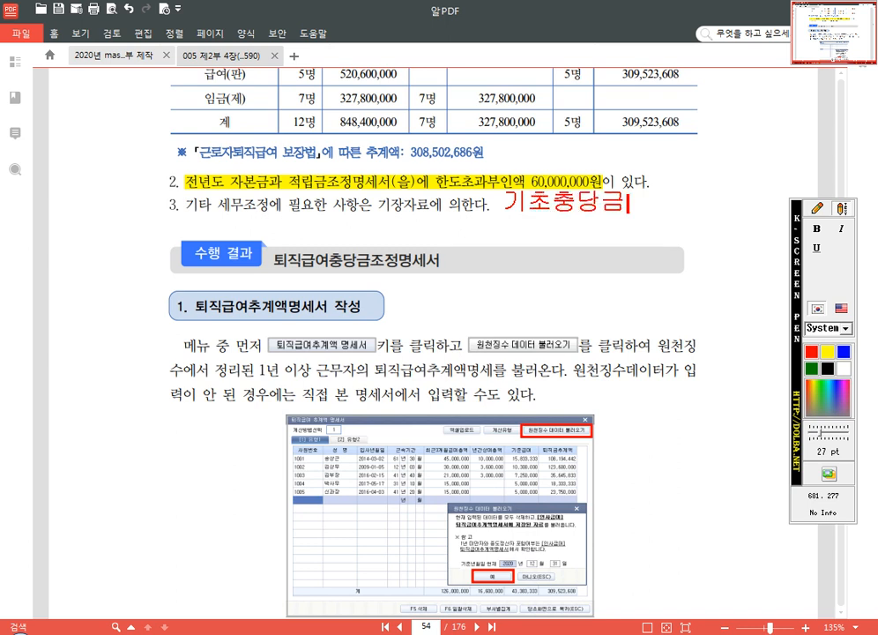
pyautogui.write('분인')
pyautogui.press('BackSpace')
pyautogui.press('BackSpace')
pyautogui.press('BackSpace')
pyautogui.write('부인누계액')
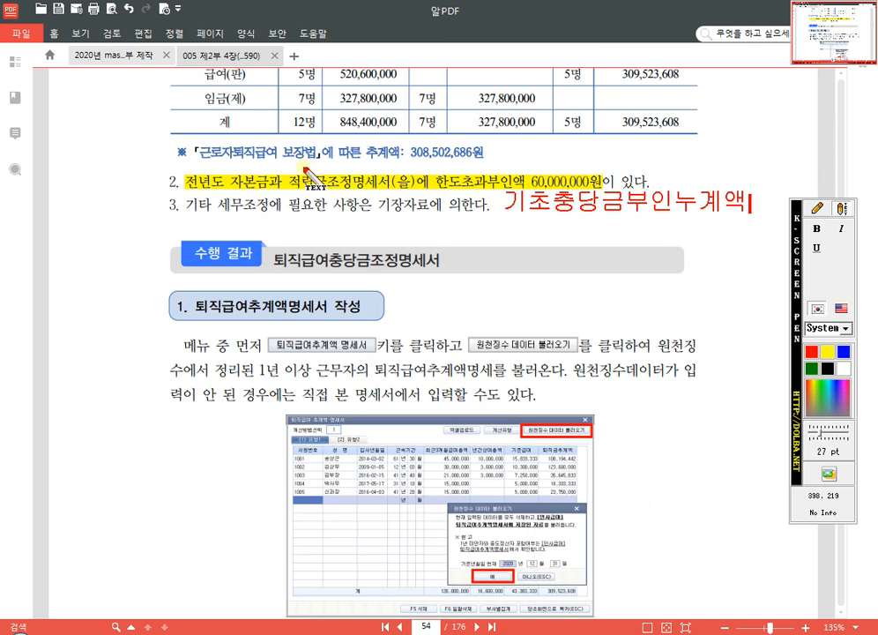
# Step: Underline 부인 in the note and 자본금과 적립금조정명세서(을) in the highlighted sentence freehand in red, then close the screen pen
pyautogui.click(817, 208)
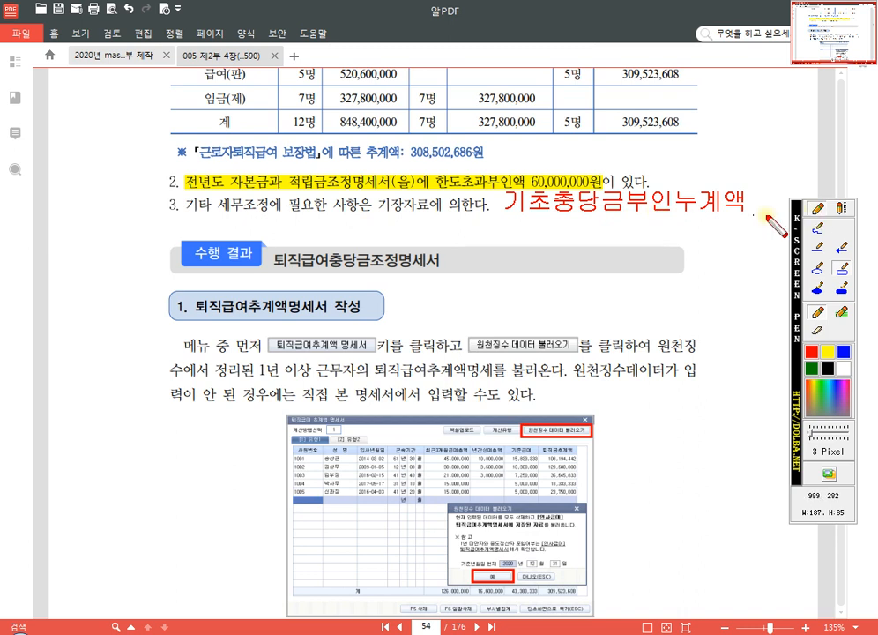
pyautogui.click(818, 233)
pyautogui.moveTo(634, 217); pyautogui.dragTo(667, 218)
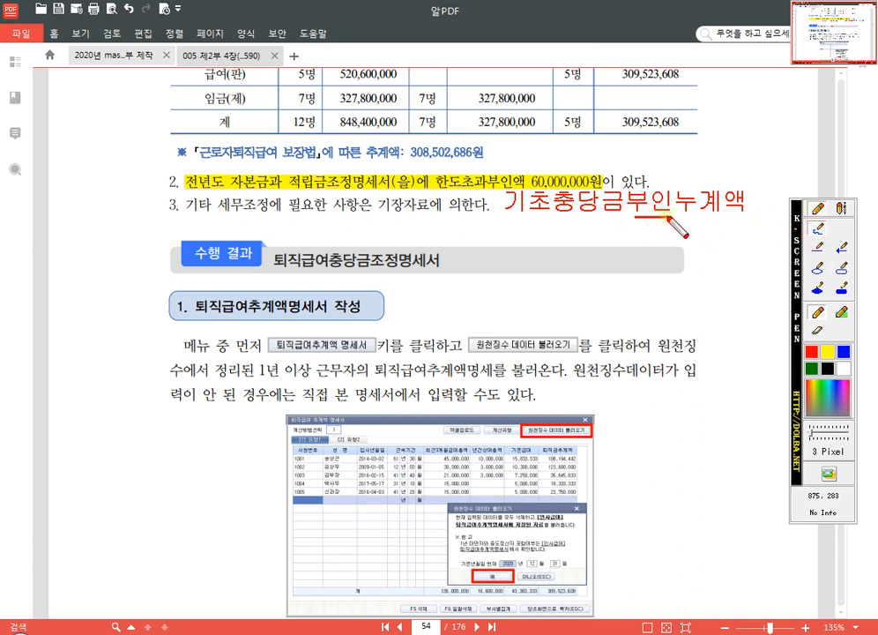
pyautogui.moveTo(222, 187)
pyautogui.mouseDown()
pyautogui.moveTo(302, 198)
pyautogui.moveTo(413, 192)
pyautogui.mouseUp()
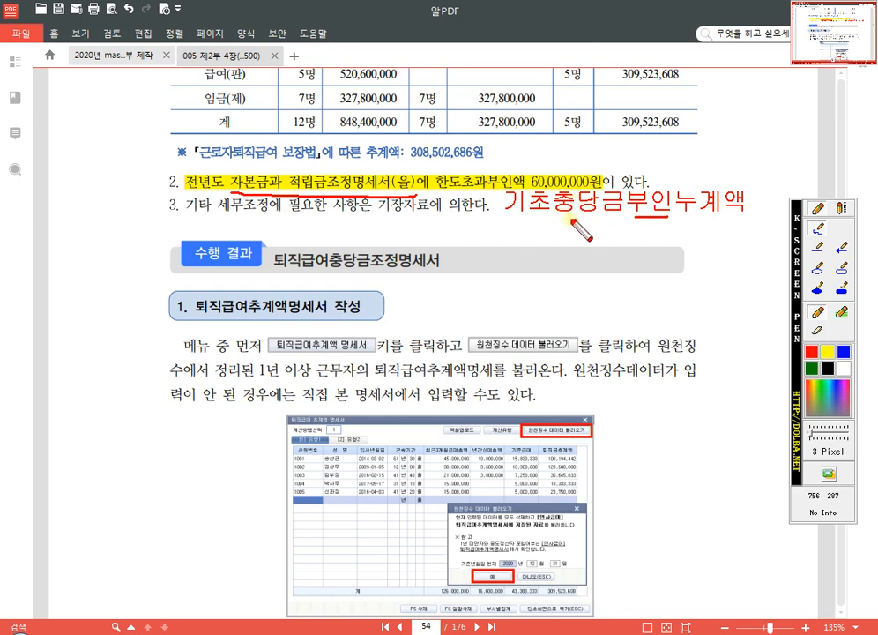
pyautogui.press('Escape')
# Step: Check the account rows in the PDF exercise and enter account code 801 in the form's first 계정명 row
pyautogui.scroll(3, 384, 219)
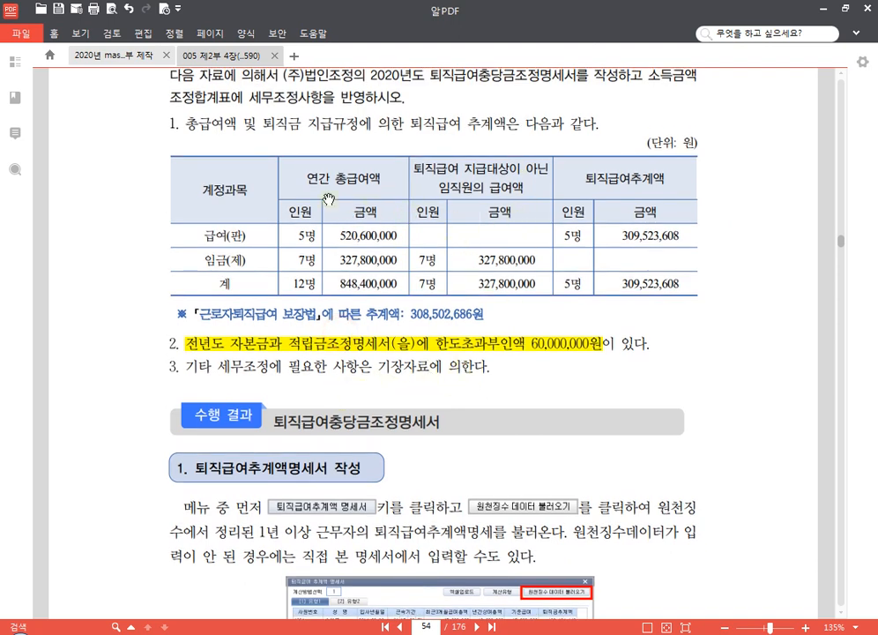
pyautogui.click(288, 632)
pyautogui.click(118, 403)
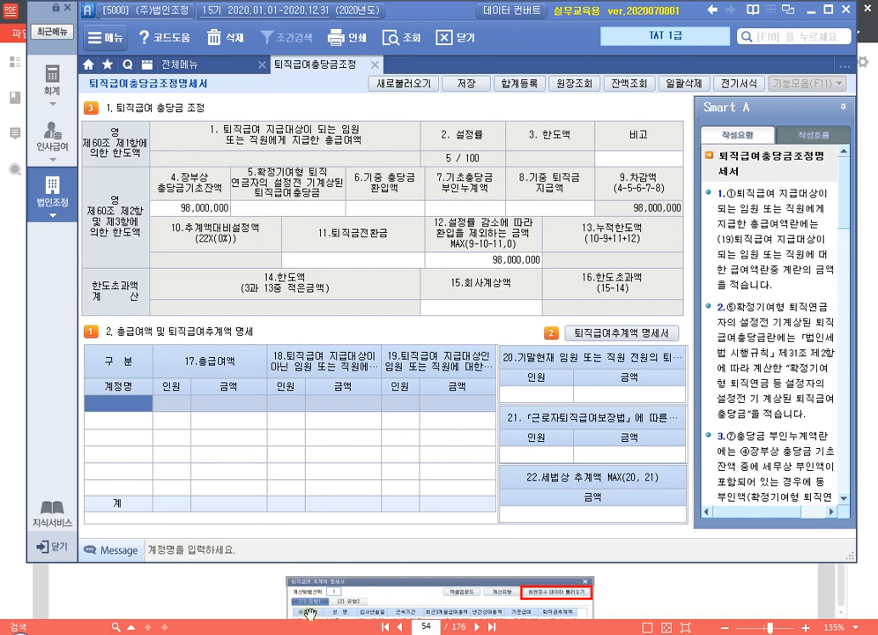
pyautogui.click(284, 632)
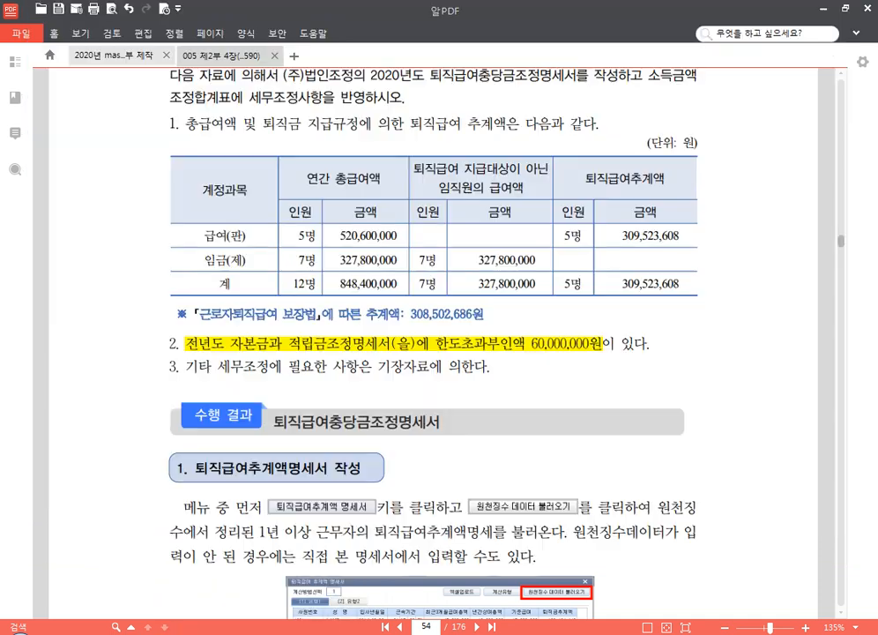
pyautogui.scroll(-1, 528, 334)
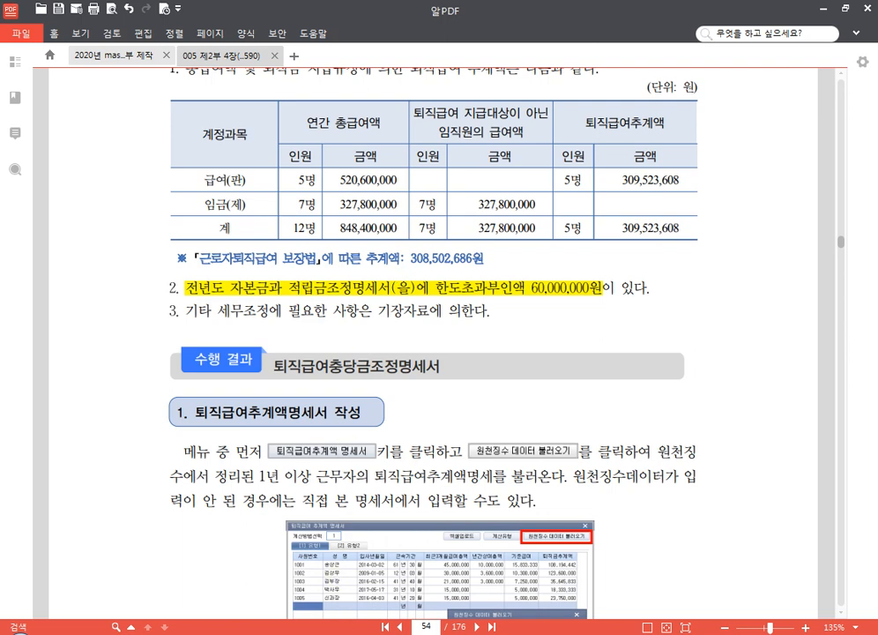
pyautogui.hotkey('alt', 'Tab')
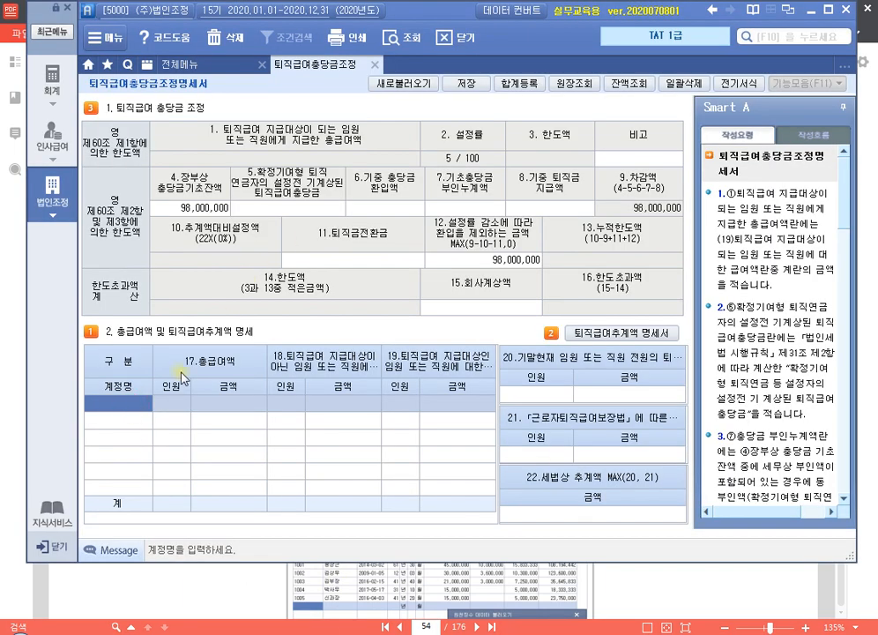
pyautogui.write('801')
pyautogui.press('Return')
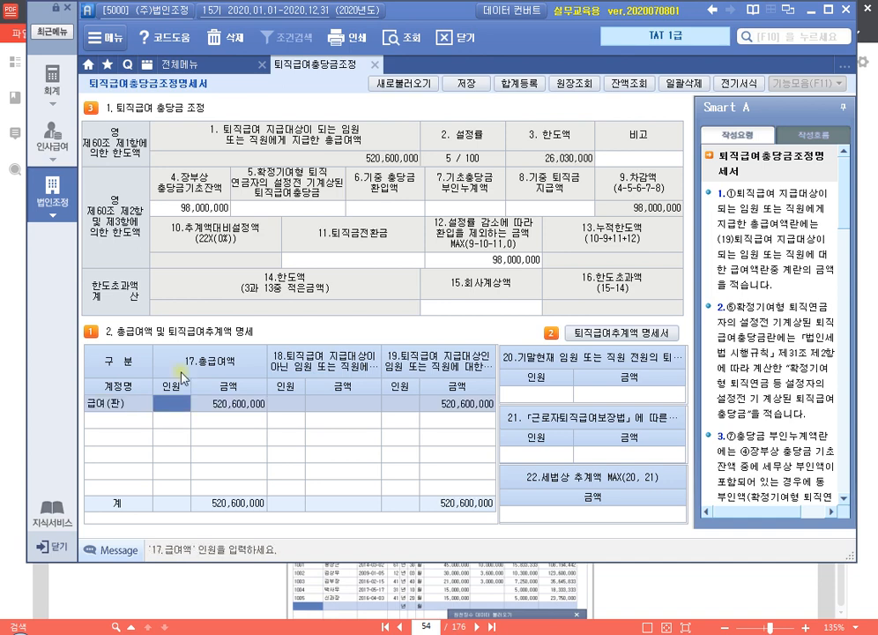
# Step: Look up the first row's account by searching the account code list for 급여 and choose code 801
pyautogui.press('Left')
pyautogui.press('F2')
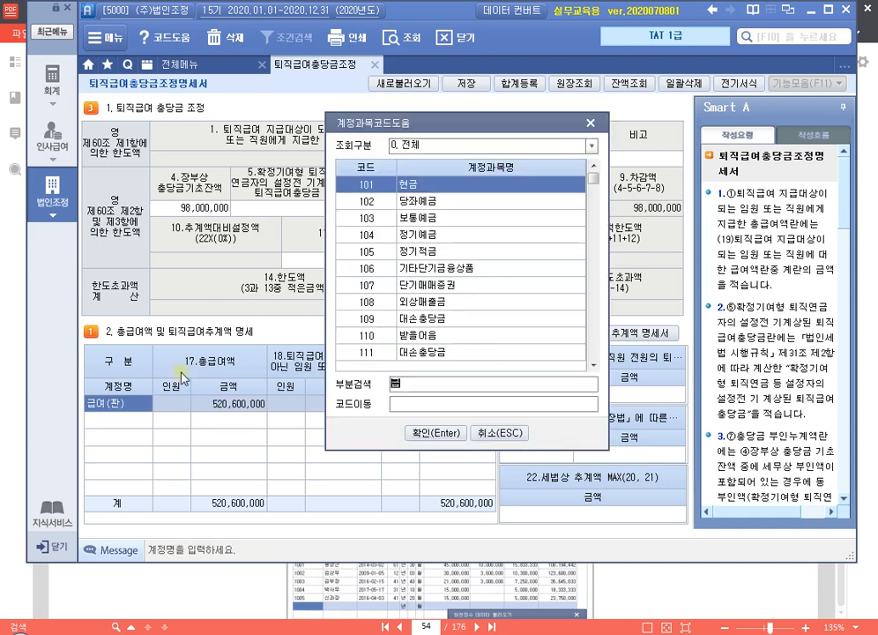
pyautogui.write('급여')
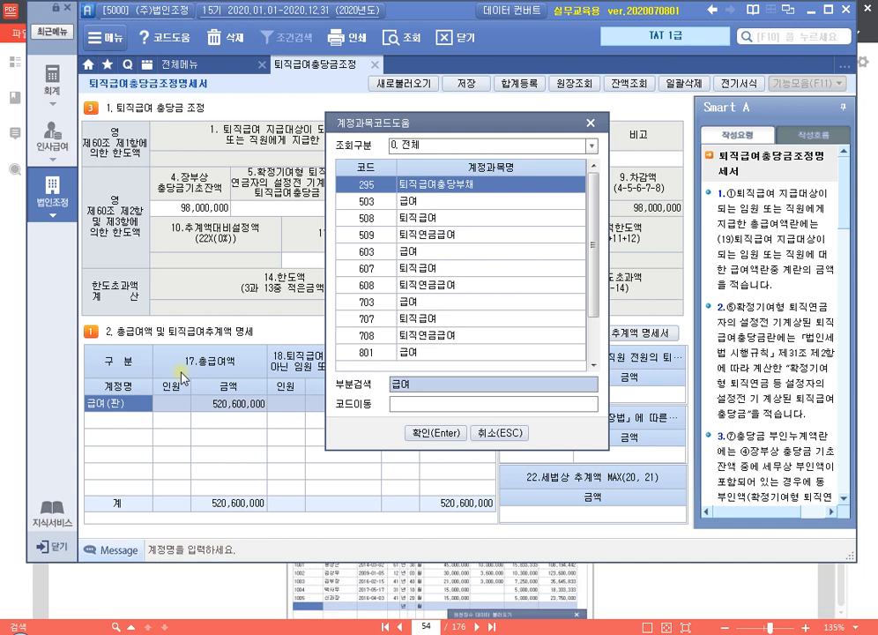
pyautogui.press('Down')
pyautogui.press('Down')
pyautogui.press('Down')
pyautogui.press('Down')
pyautogui.press('Down')
pyautogui.press('Down')
pyautogui.press('Down')
pyautogui.press('Down')
pyautogui.press('Down')
pyautogui.press('Down')
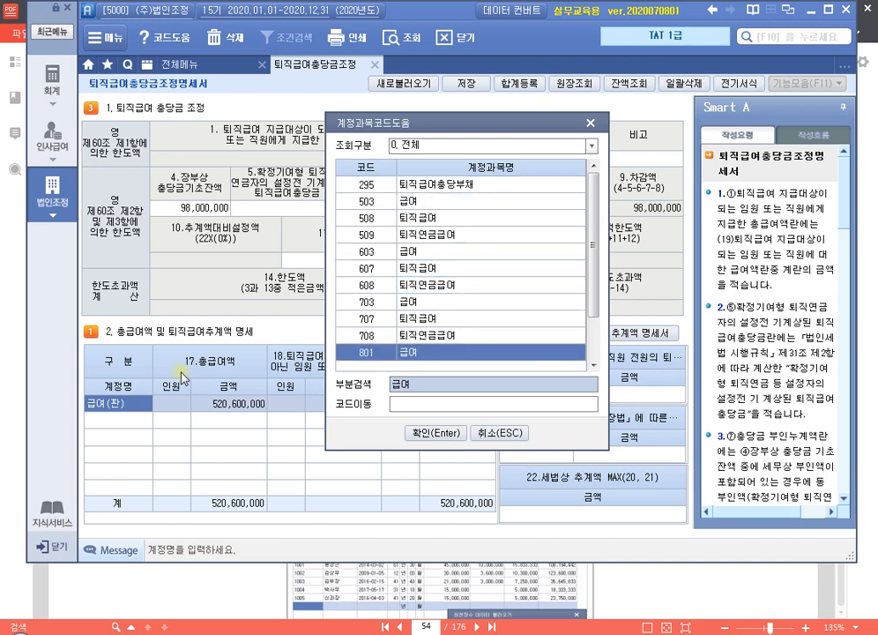
pyautogui.press('Return')
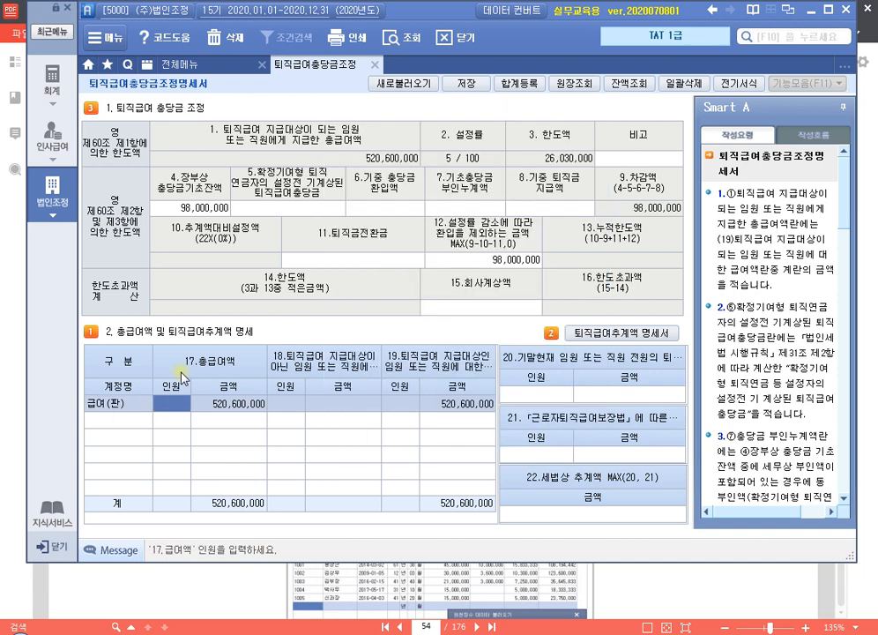
# Step: Set item 17's 인원 to 5 for 급여(판), accept the row's remaining fields, and move to the second row
pyautogui.write('5')
pyautogui.press('Return')
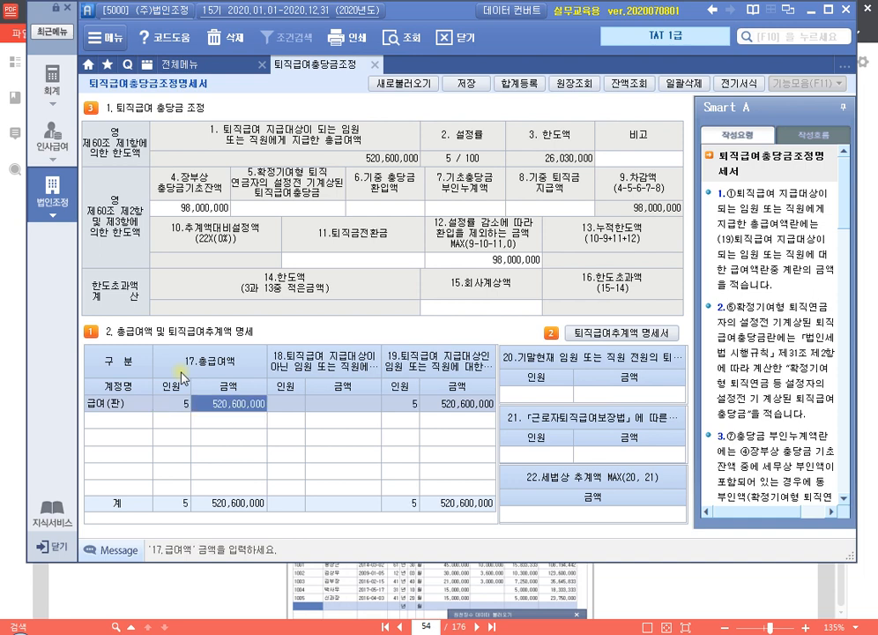
pyautogui.press('Return')
pyautogui.press('Return')
pyautogui.press('Return')
pyautogui.press('Return')
pyautogui.press('Return')
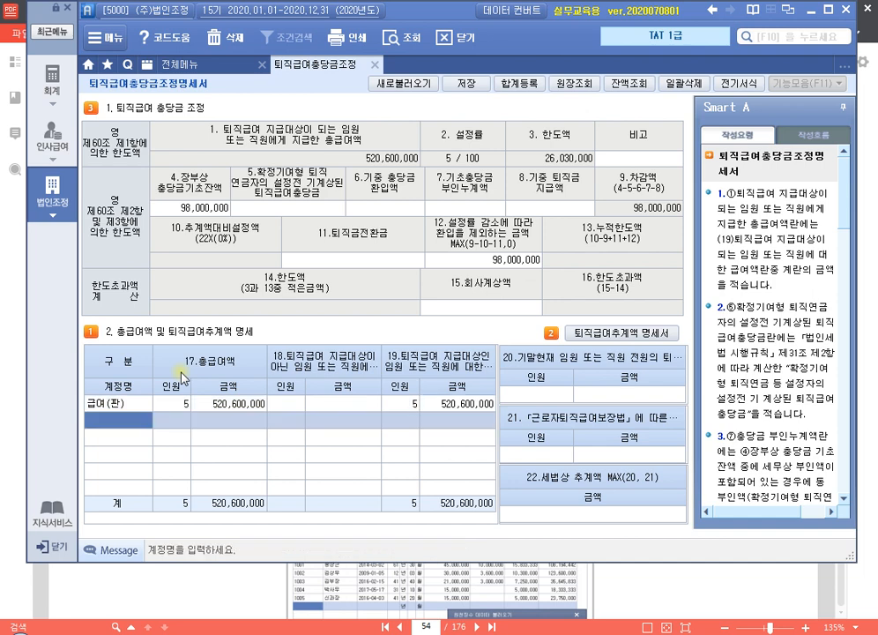
# Step: Add account code 504 as the second 계정명 row, set item 17's 인원 to 7 and accept its 금액
pyautogui.write('504')
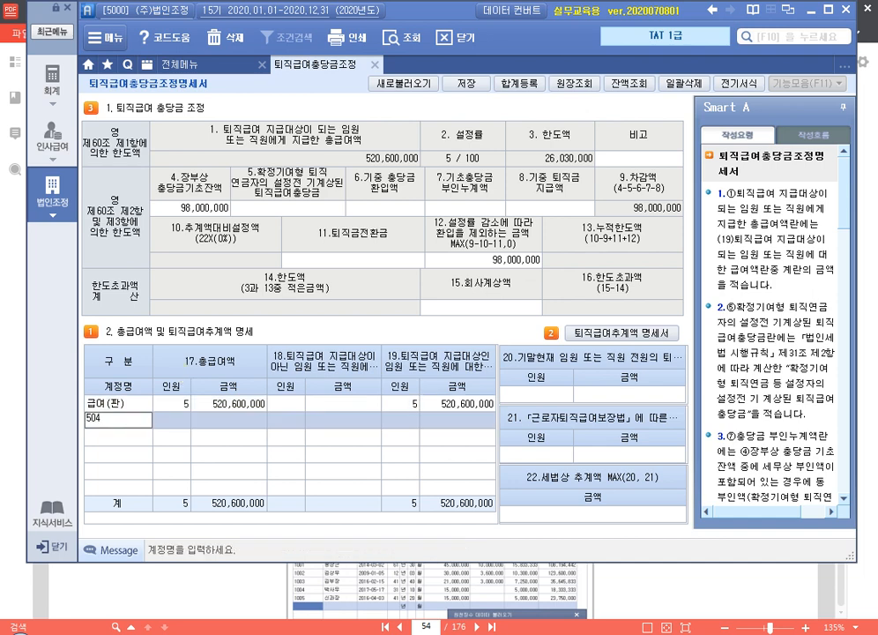
pyautogui.press('Return')
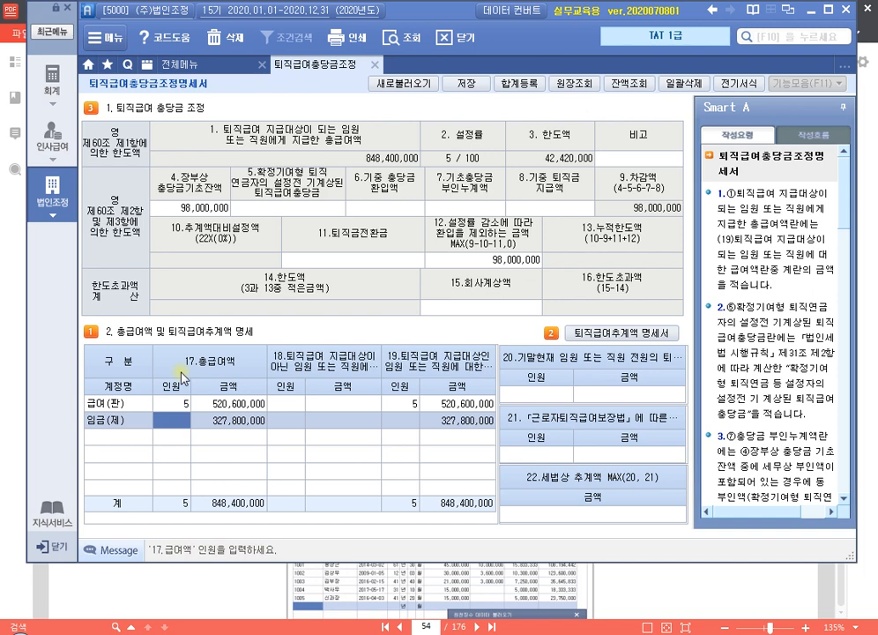
pyautogui.write('7')
pyautogui.press('Return')
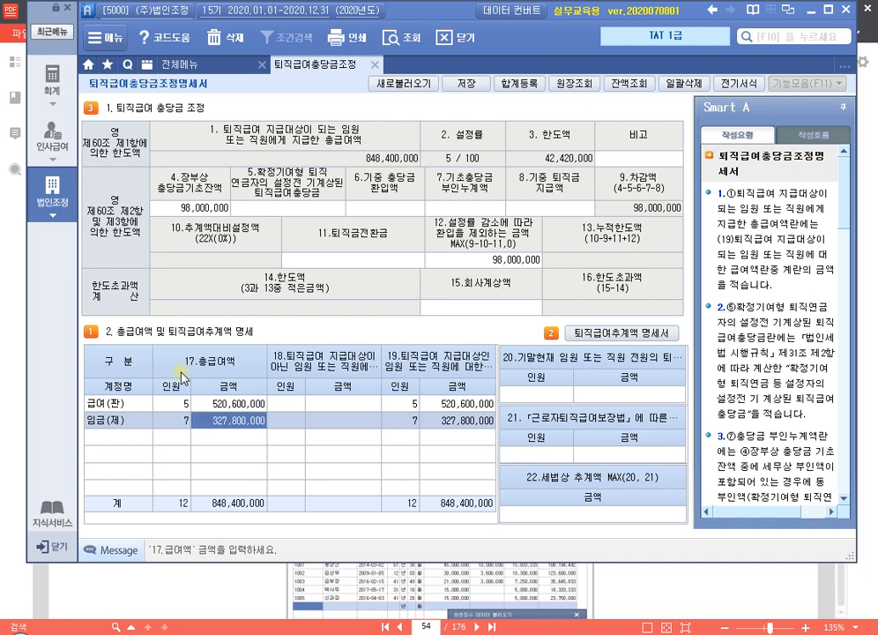
pyautogui.press('Return')
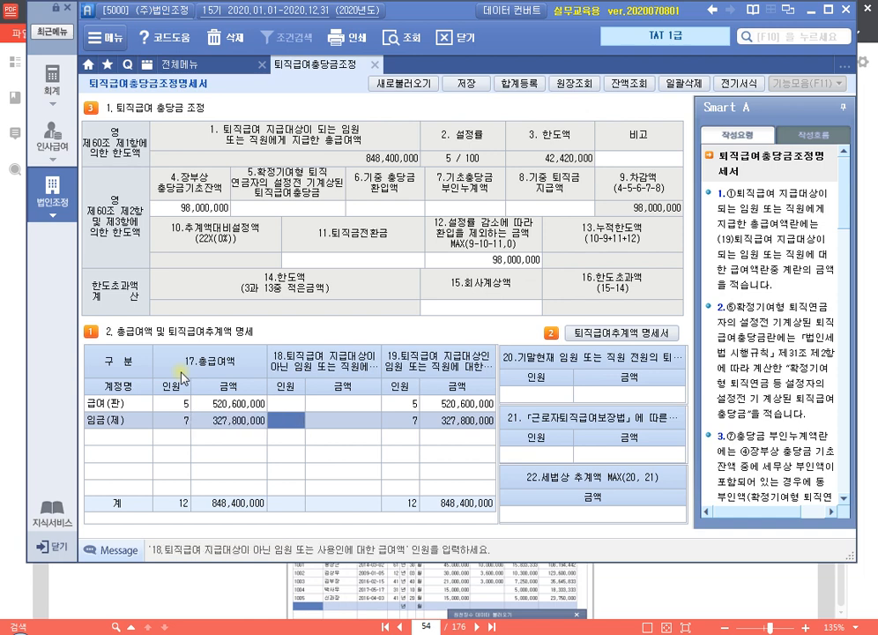
# Step: Set item 18's 인원 to 7 and 금액 to 327,800,000 for 임금(제)
pyautogui.press('space')
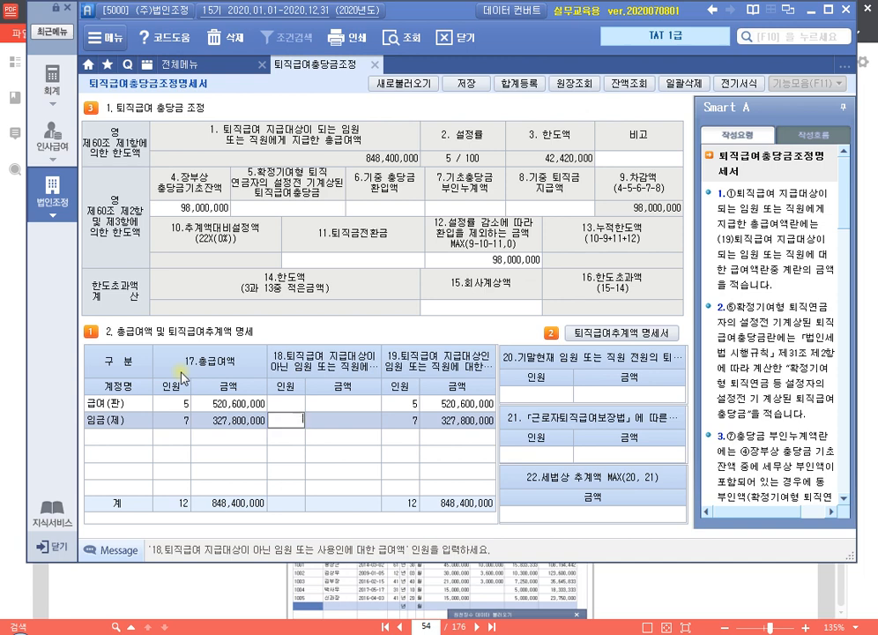
pyautogui.write('7')
pyautogui.press('Return')
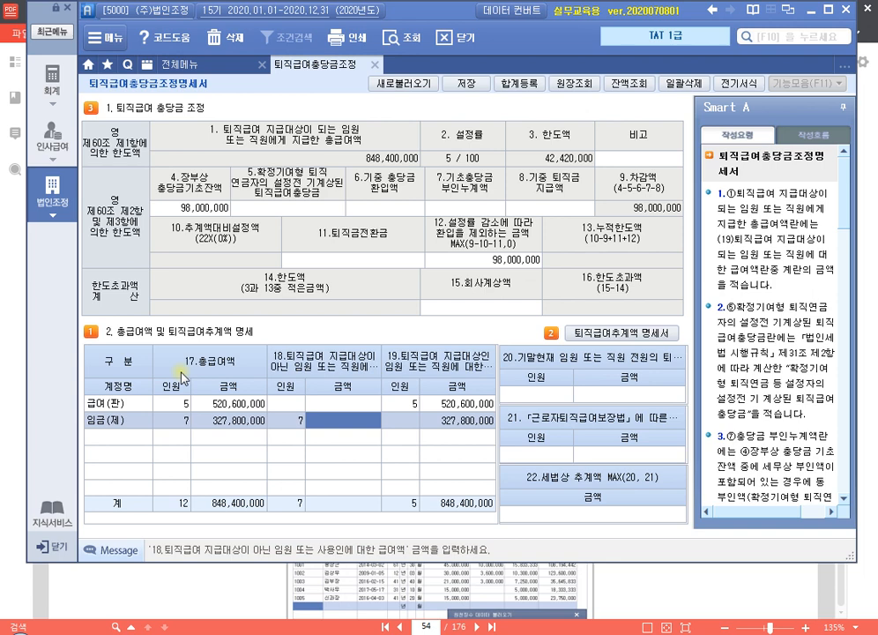
pyautogui.press('space')
pyautogui.write('32')
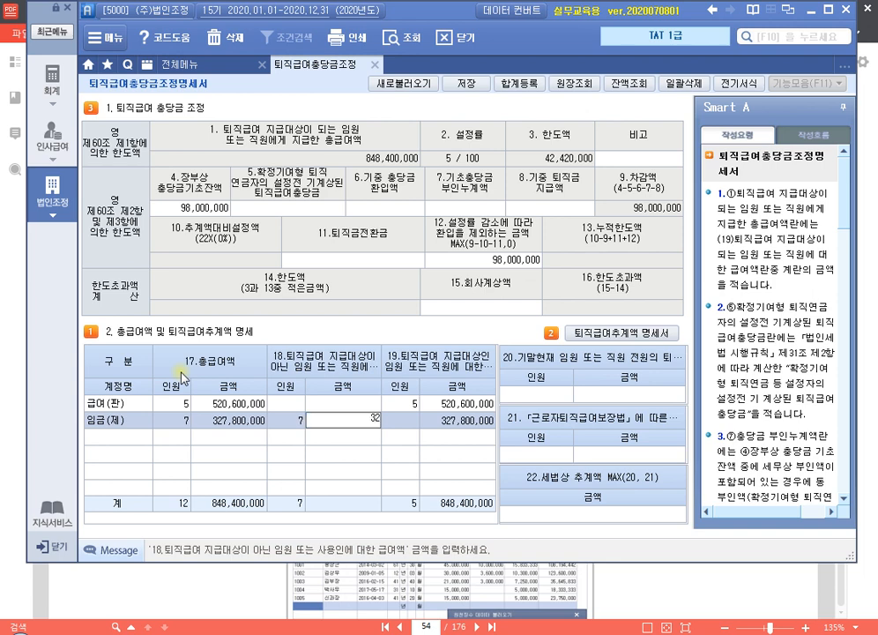
pyautogui.write('7,800,000')
pyautogui.press('Return')
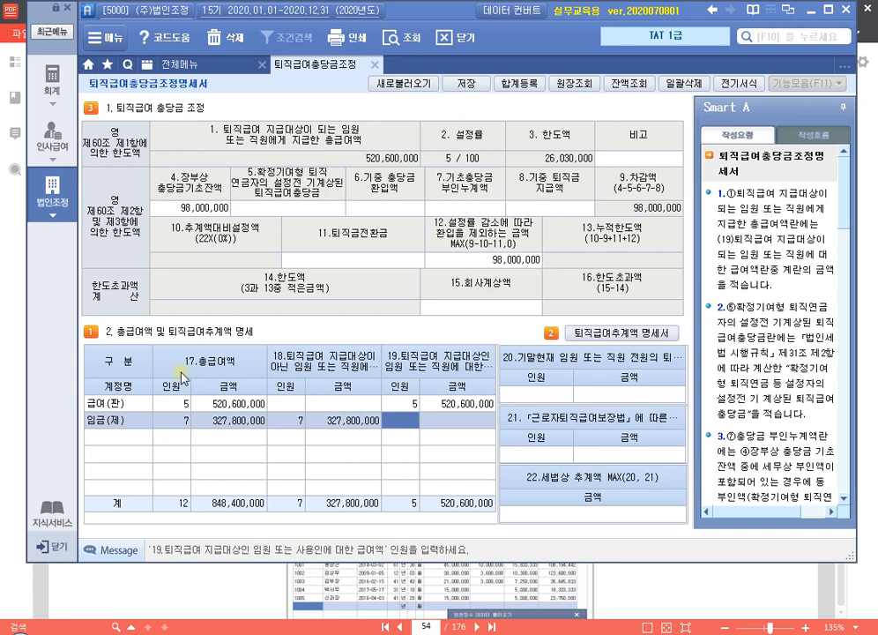
# Step: Load the 원천징수 data as of 2020-12-31 into the 퇴직급여추계액 명세서 and return to item 20's 금액
pyautogui.click(634, 336)
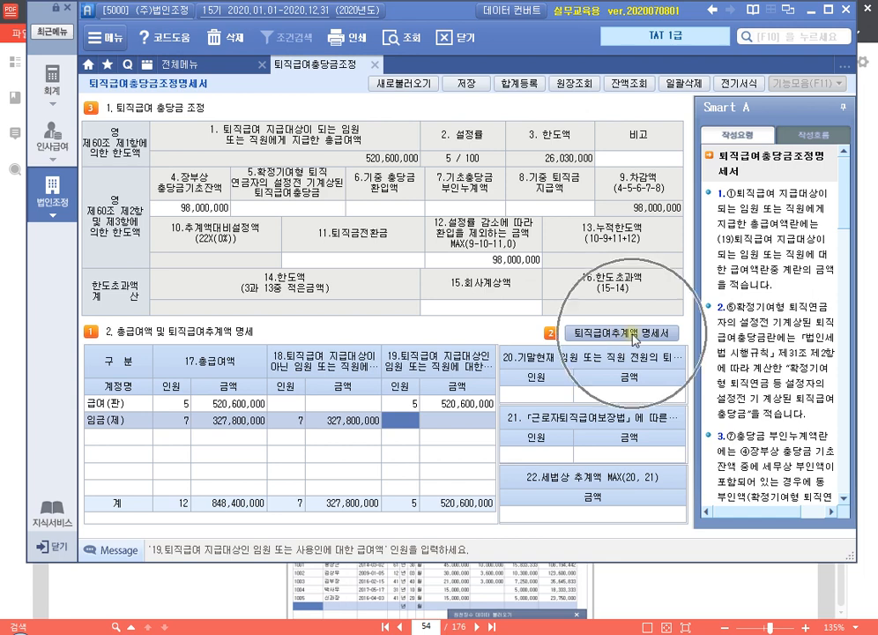
pyautogui.click(625, 394)
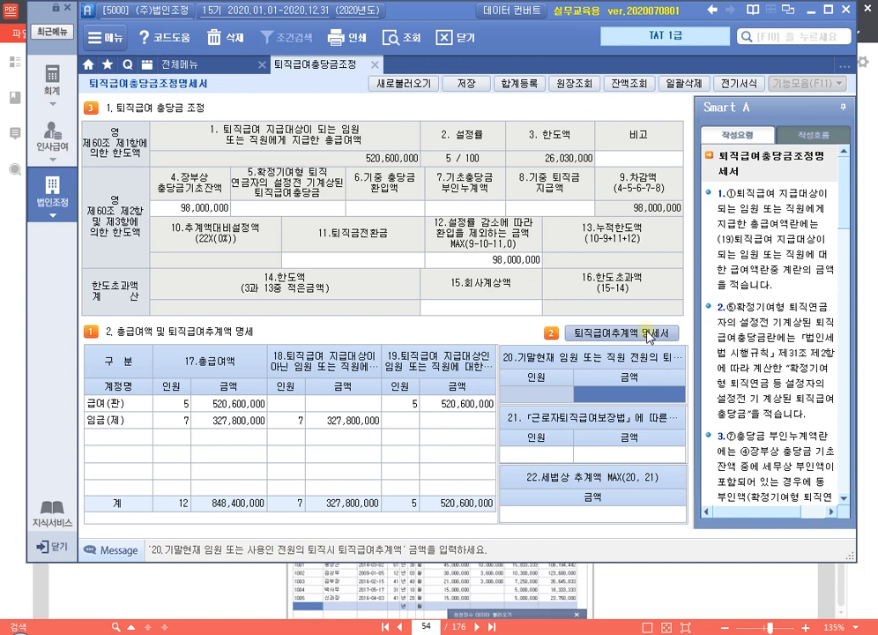
pyautogui.click(649, 335)
pyautogui.click(643, 336)
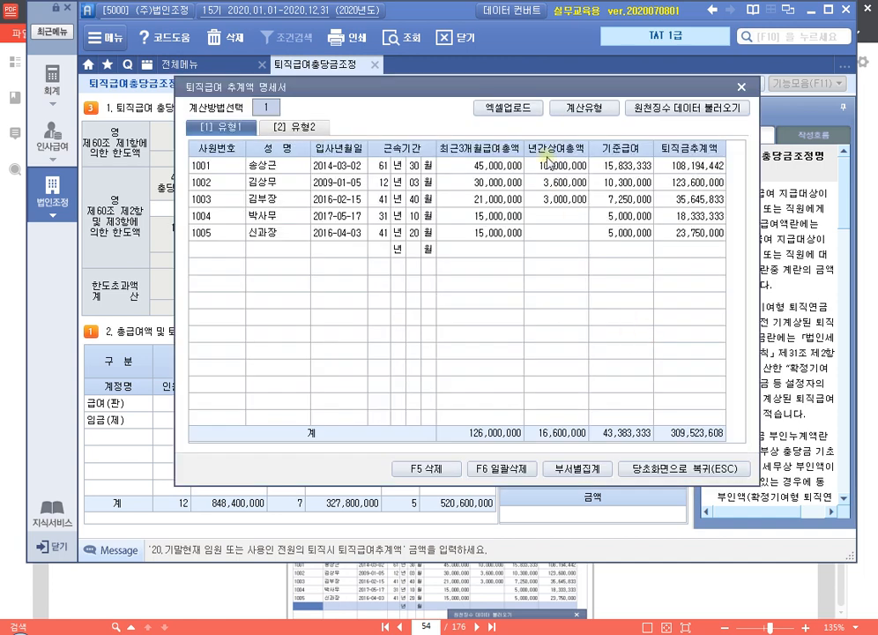
pyautogui.moveTo(489, 88); pyautogui.dragTo(488, 29)
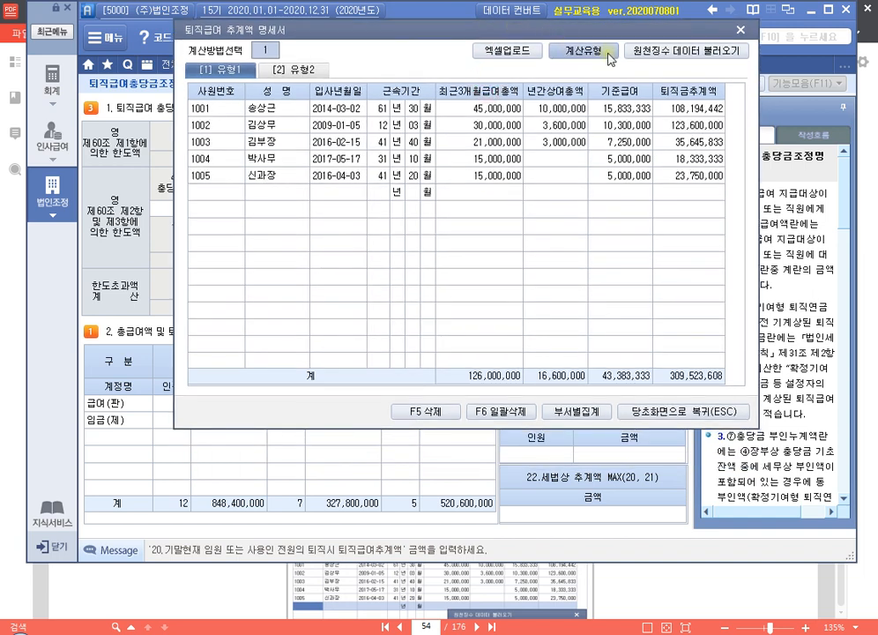
pyautogui.click(677, 54)
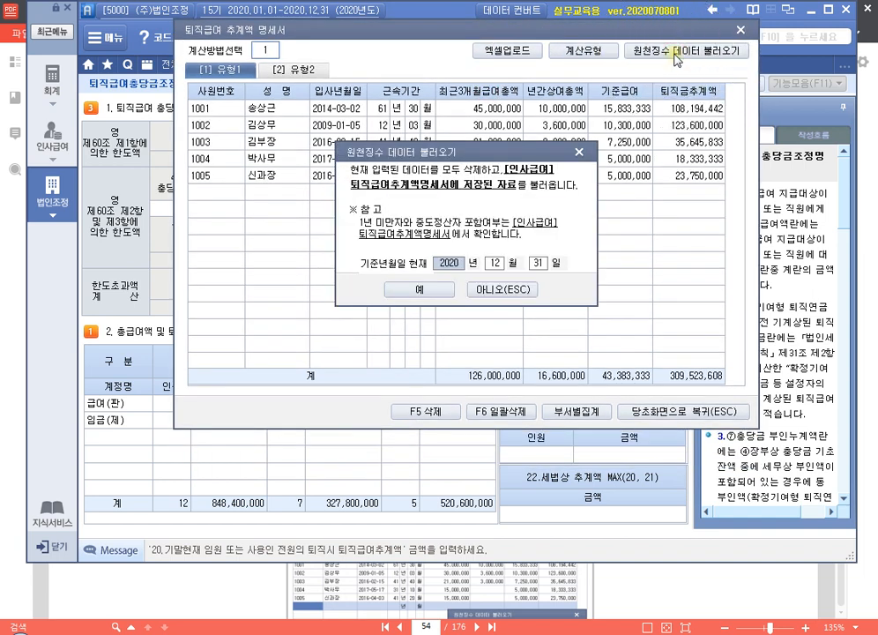
pyautogui.click(425, 289)
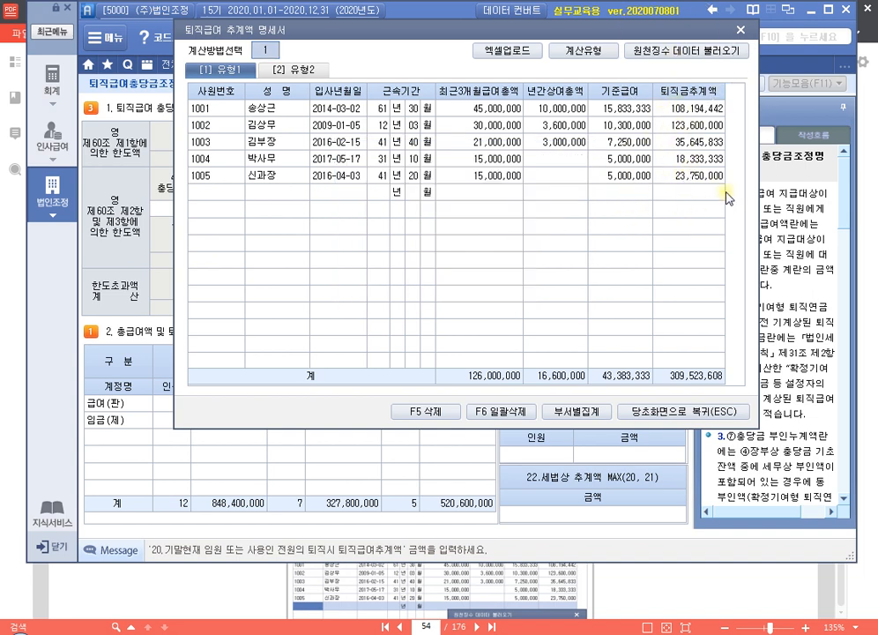
pyautogui.click(666, 412)
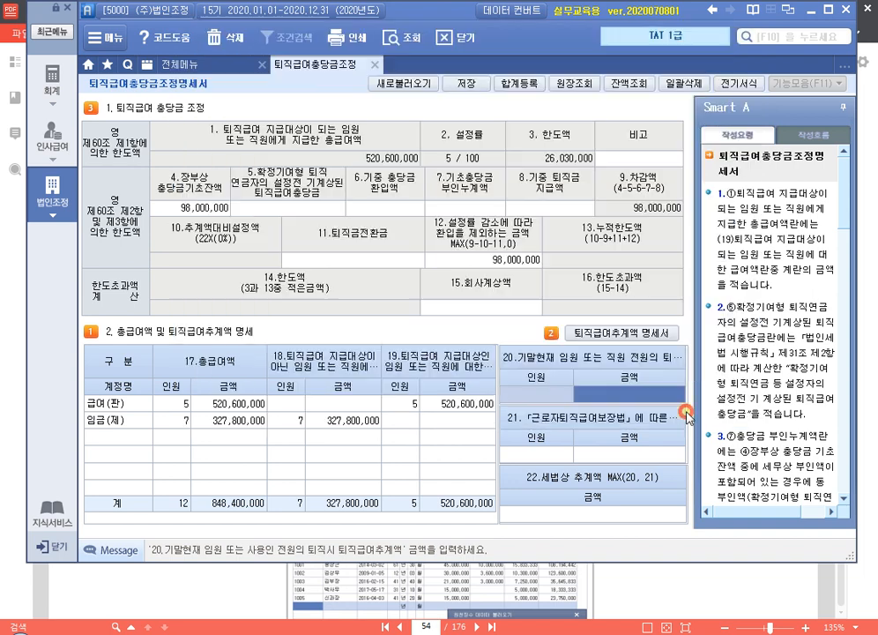
pyautogui.click(632, 403)
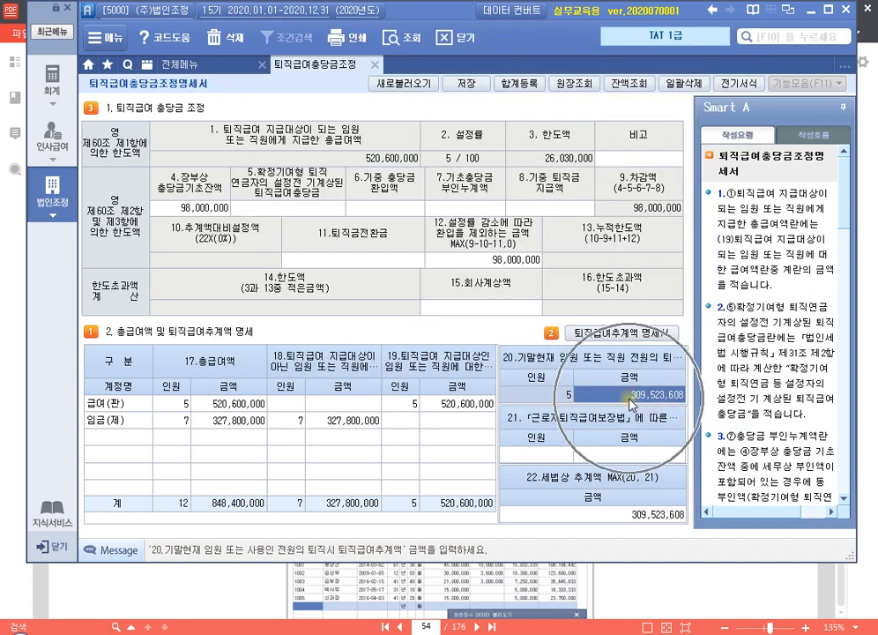
pyautogui.click(630, 399)
pyautogui.click(630, 399)
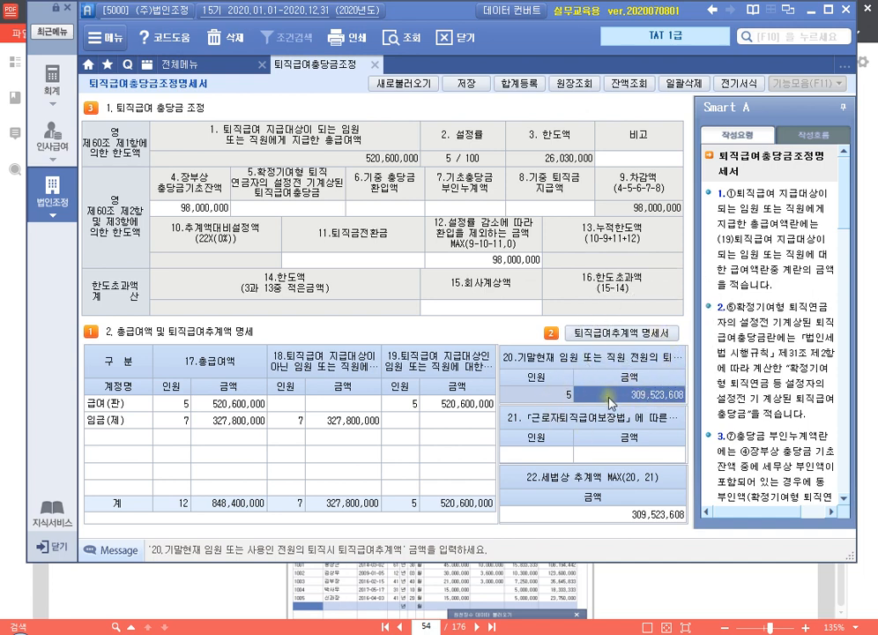
# Step: Set item 21's 인원 to 5 and 금액 to 308,502,686
pyautogui.click(557, 452)
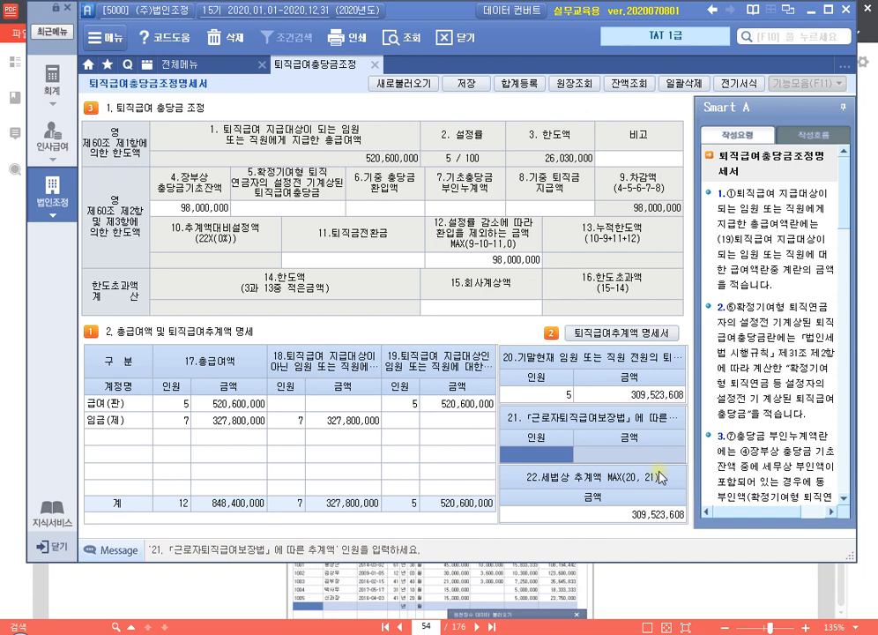
pyautogui.write('5')
pyautogui.press('Return')
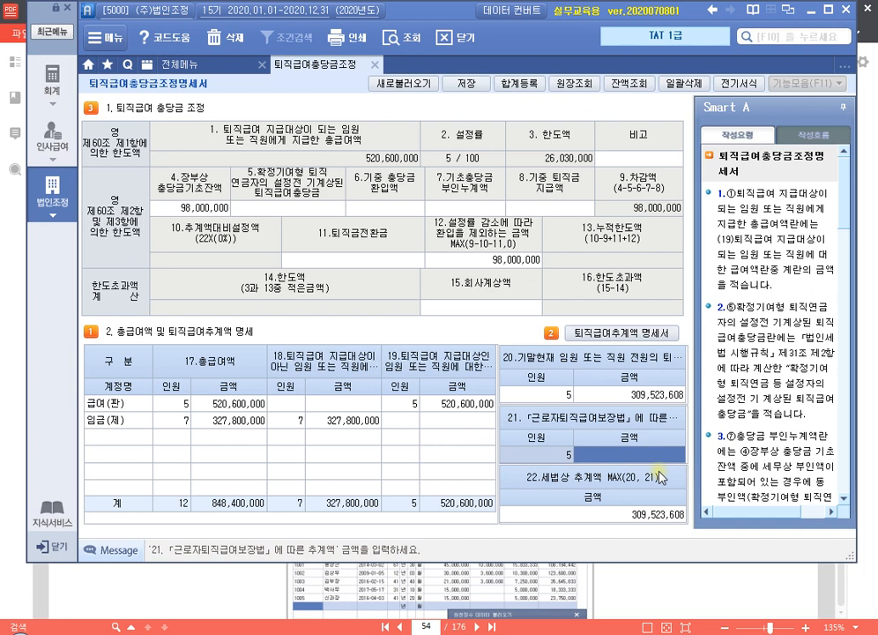
pyautogui.write('308')
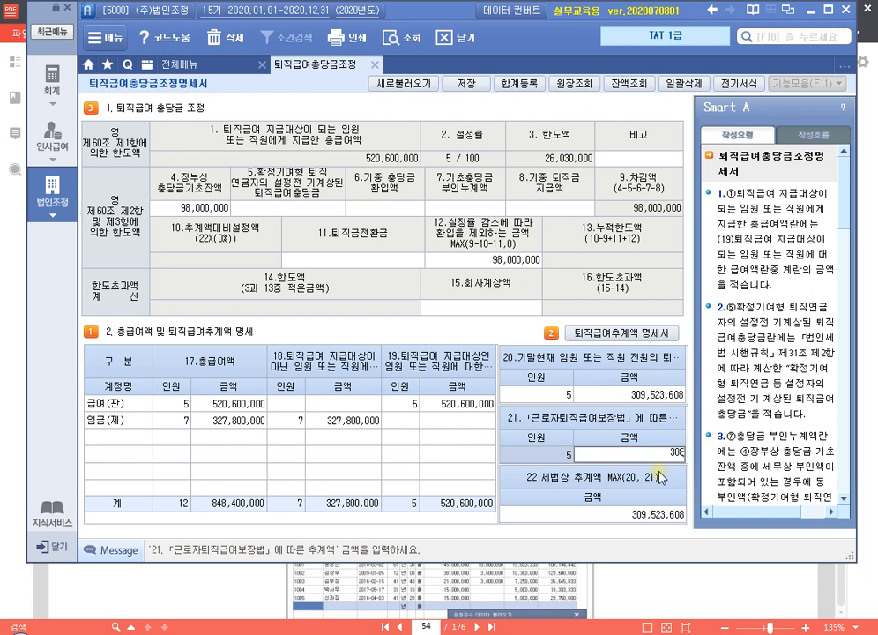
pyautogui.write(',502,686')
pyautogui.press('Return')
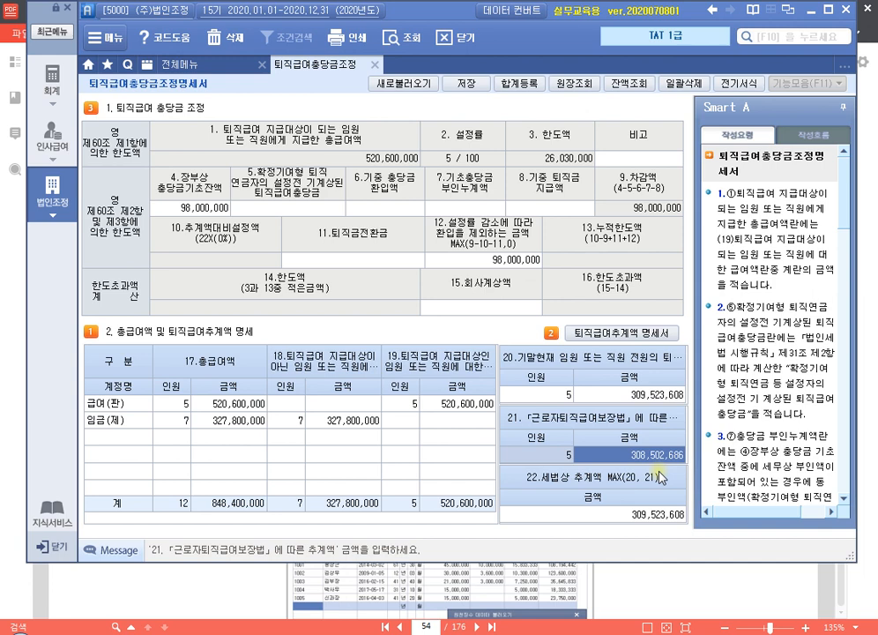
# Step: Compare the amounts in items 20, 21 and 22, and check the prior-year 한도초과부인액 note in the PDF exercise
pyautogui.click(672, 394)
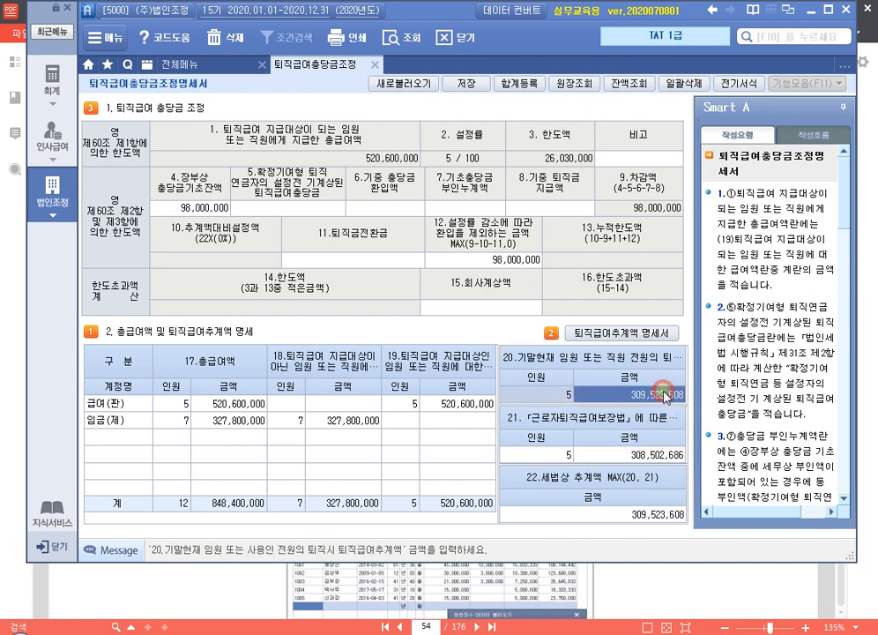
pyautogui.click(660, 519)
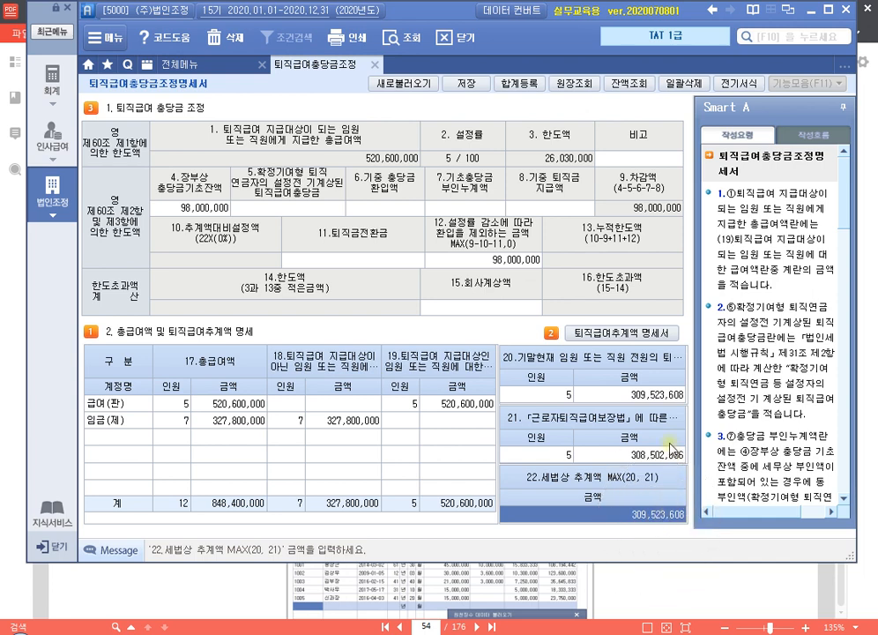
pyautogui.click(670, 396)
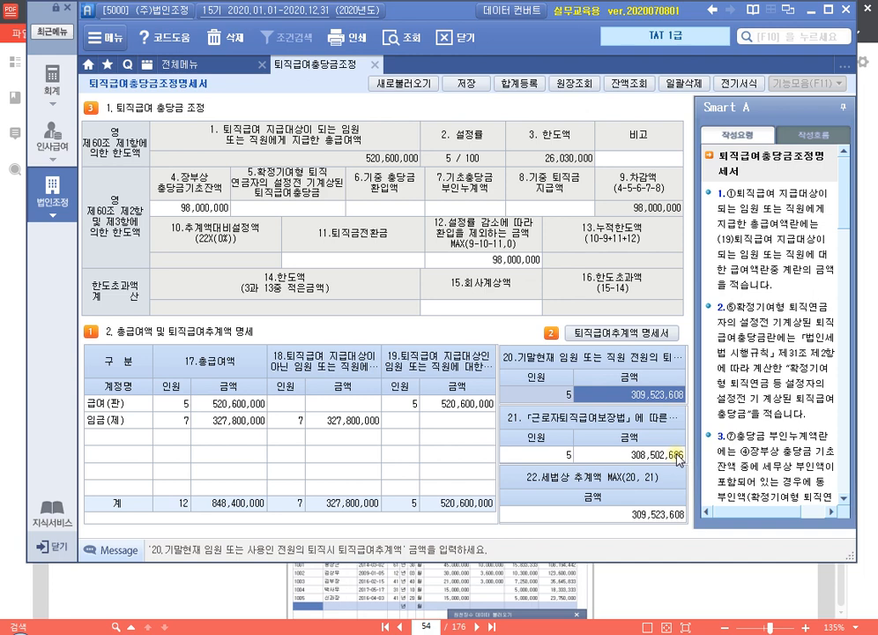
pyautogui.click(667, 518)
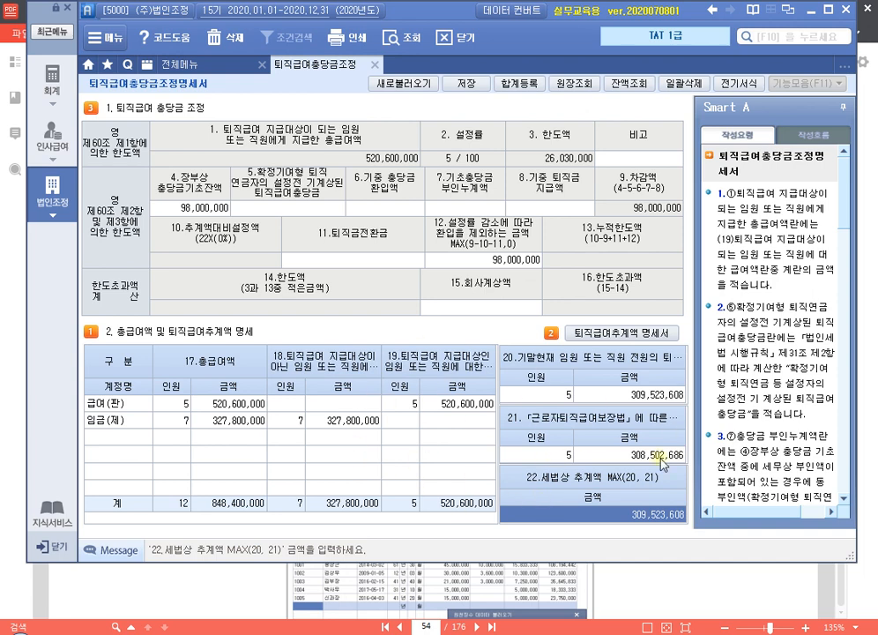
pyautogui.click(199, 210)
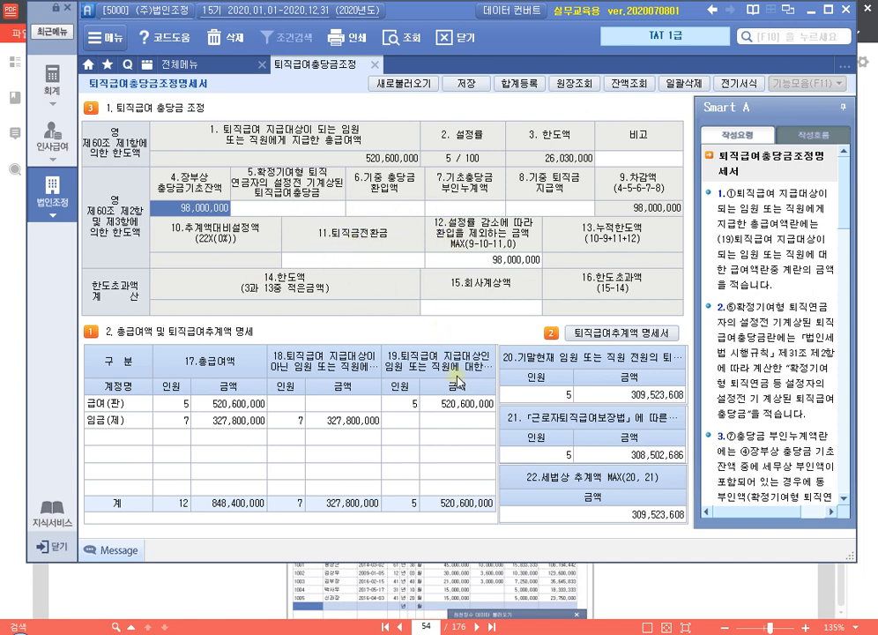
pyautogui.click(481, 584)
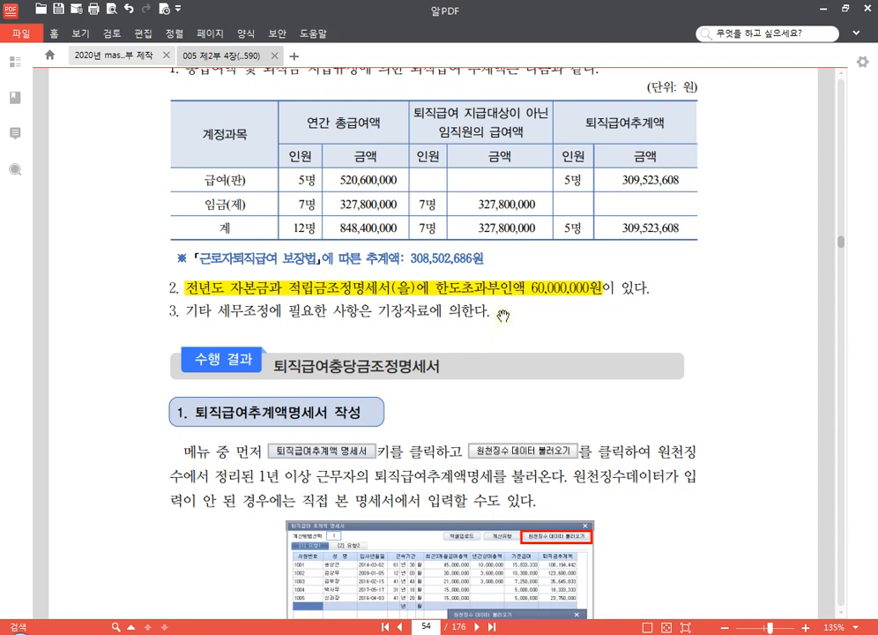
pyautogui.moveTo(249, 633)
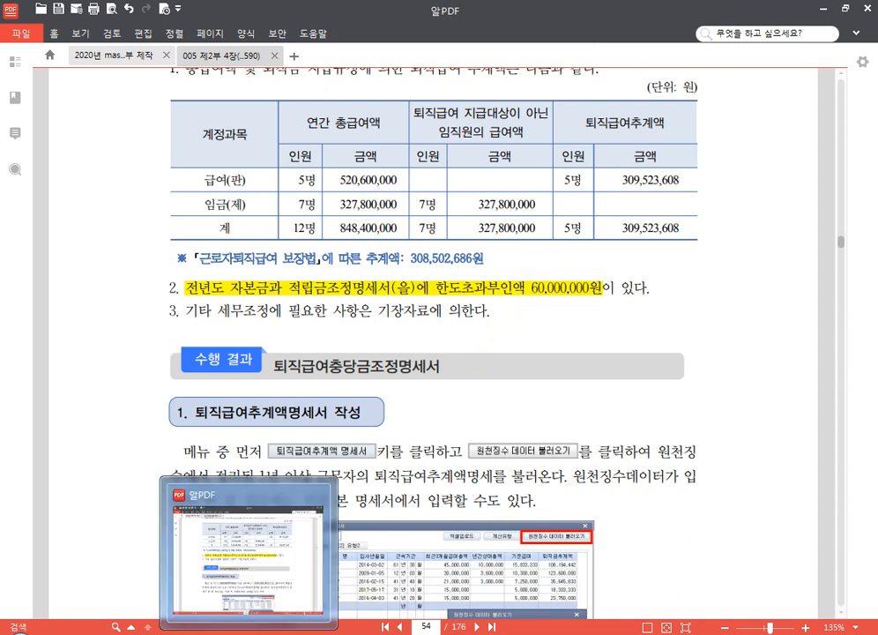
pyautogui.click(296, 565)
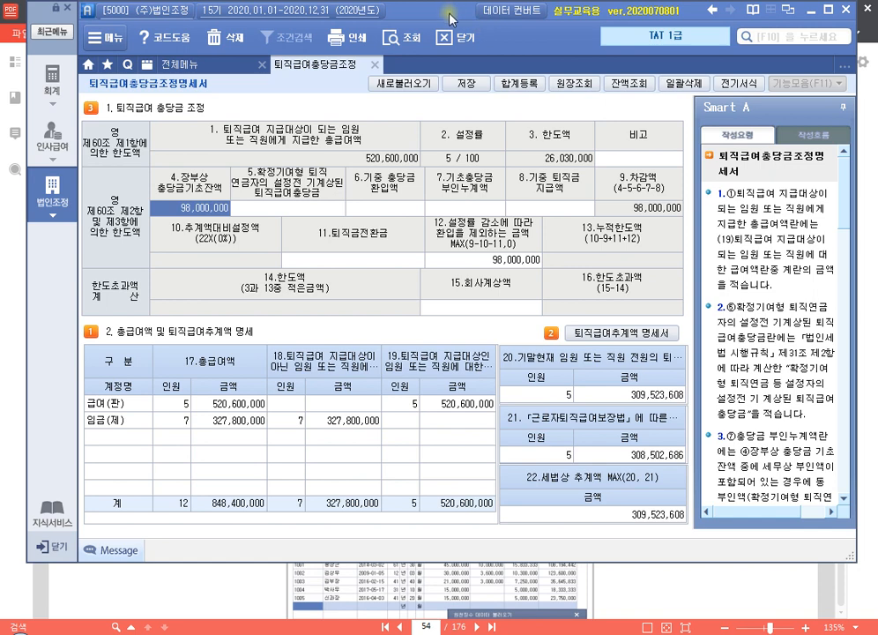
# Step: Look up the balance of account 295 in 계정별 잔액 조회, return to the form and select the 15.회사계상액 field
pyautogui.click(637, 90)
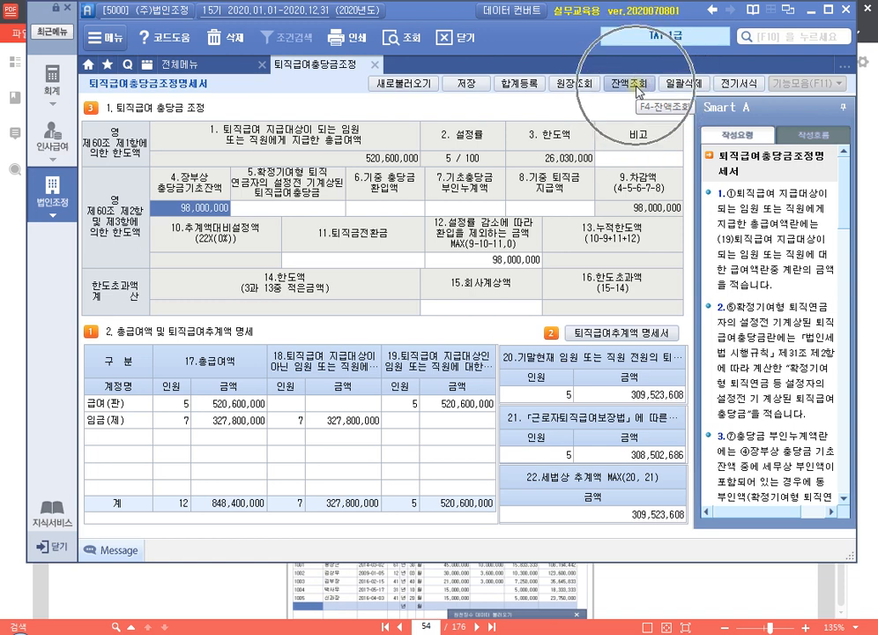
pyautogui.click(638, 90)
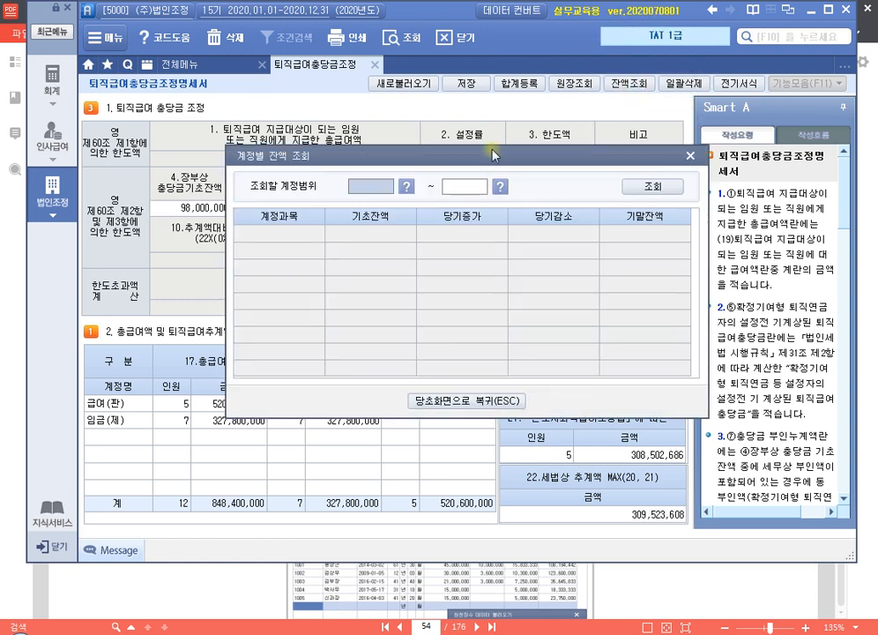
pyautogui.write('295')
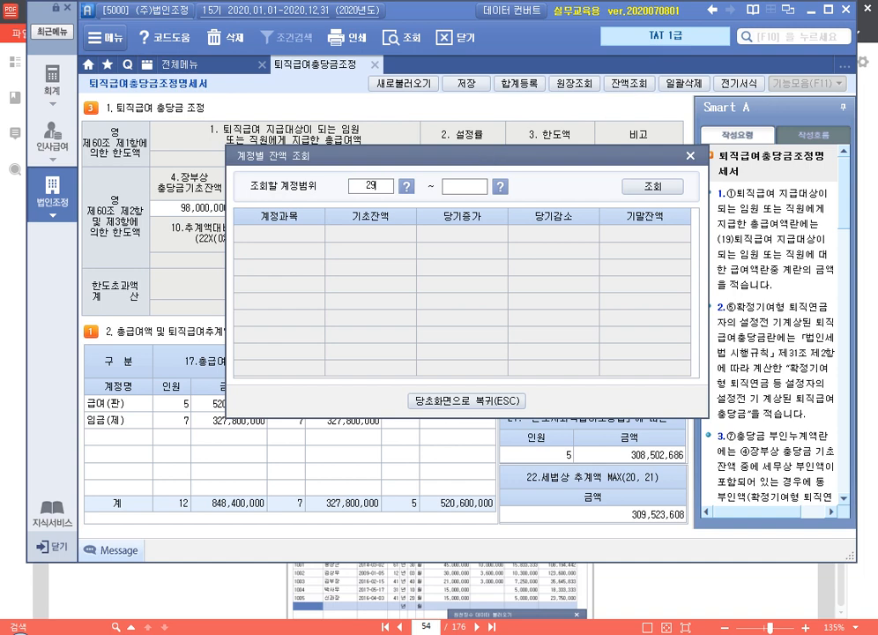
pyautogui.press('Return')
pyautogui.write('295')
pyautogui.press('Return')
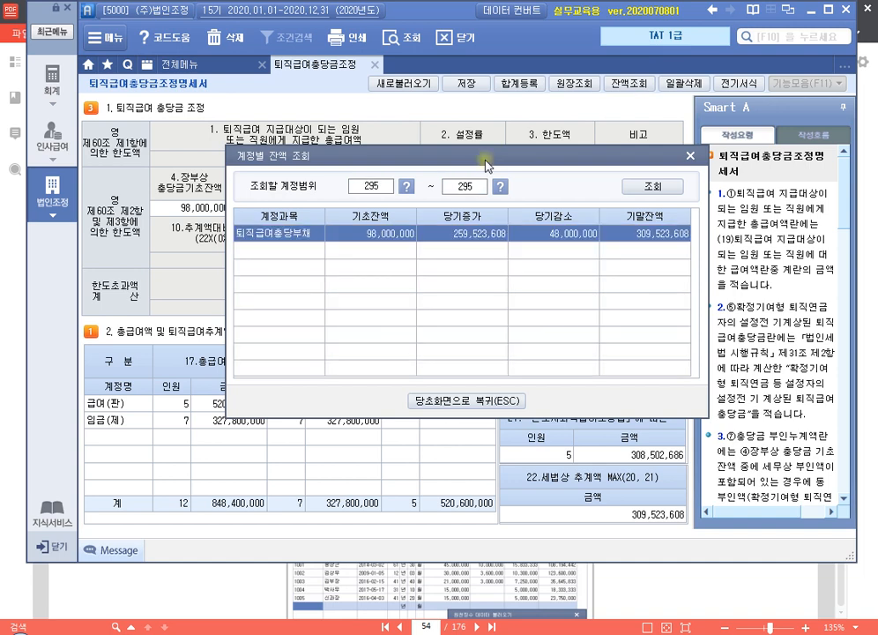
pyautogui.moveTo(485, 159); pyautogui.dragTo(478, 332)
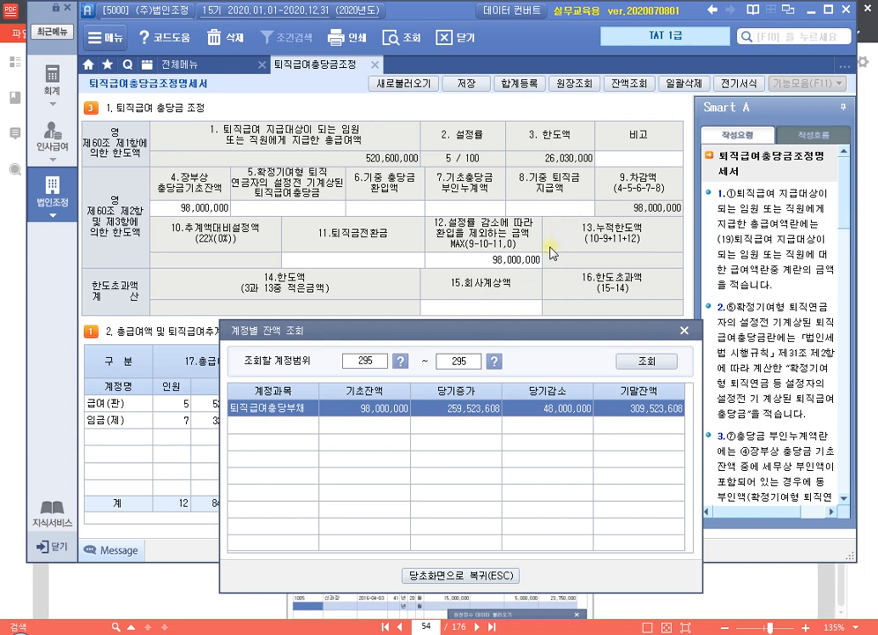
pyautogui.press('Escape')
pyautogui.click(480, 309)
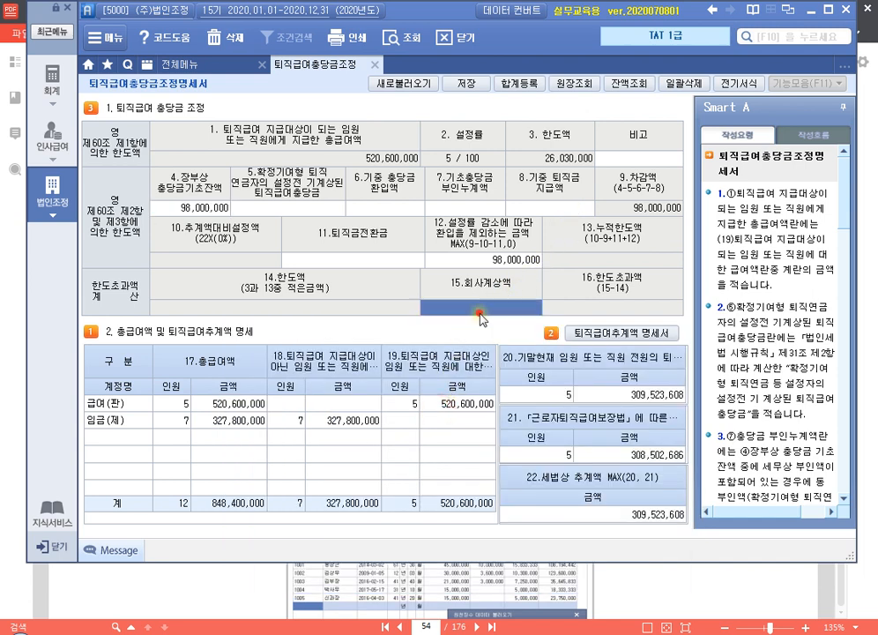
# Step: Set 15.회사계상액 to 259,523,608 and 8.기중 퇴직금 지급액 to 48,000,000
pyautogui.write('259')
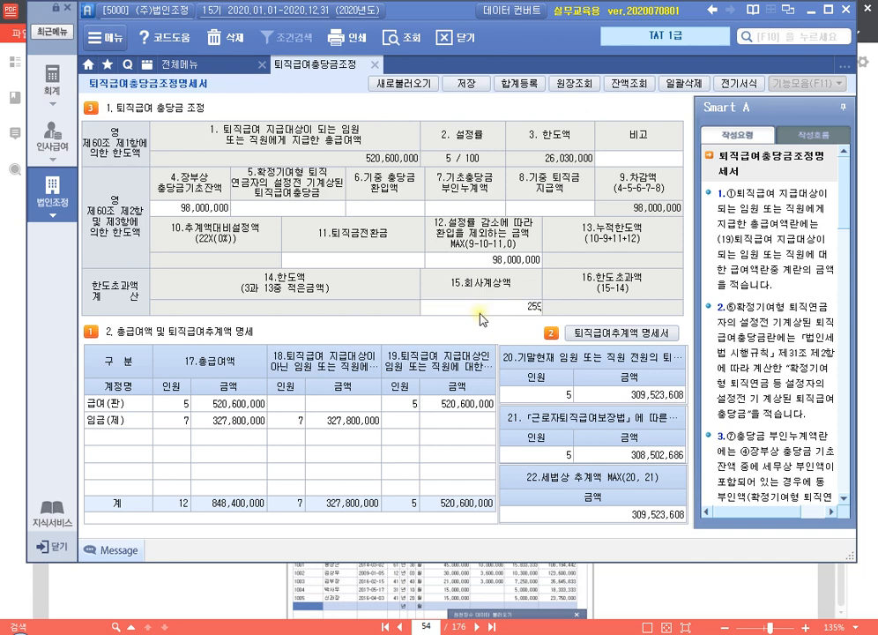
pyautogui.write(',523,608')
pyautogui.press('Return')
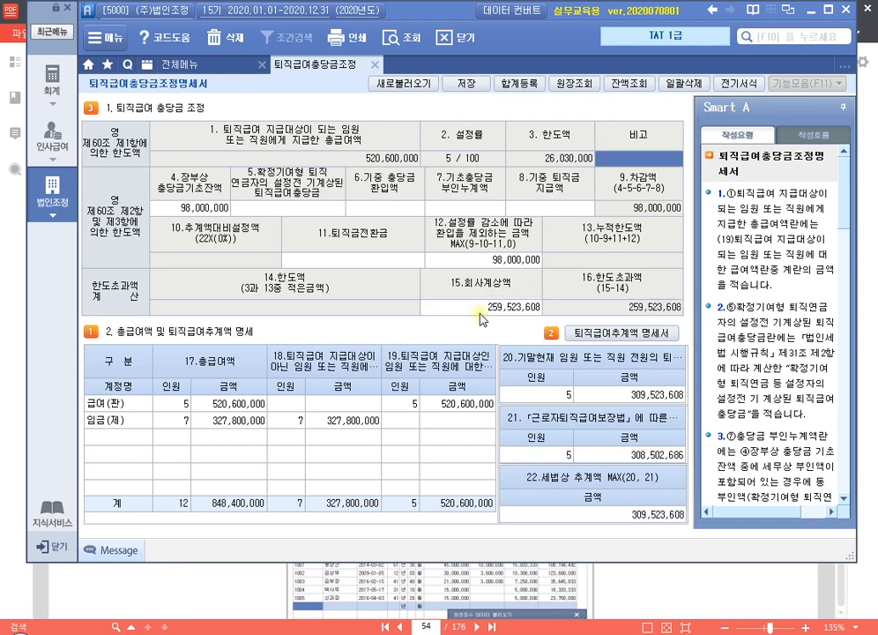
pyautogui.click(578, 209)
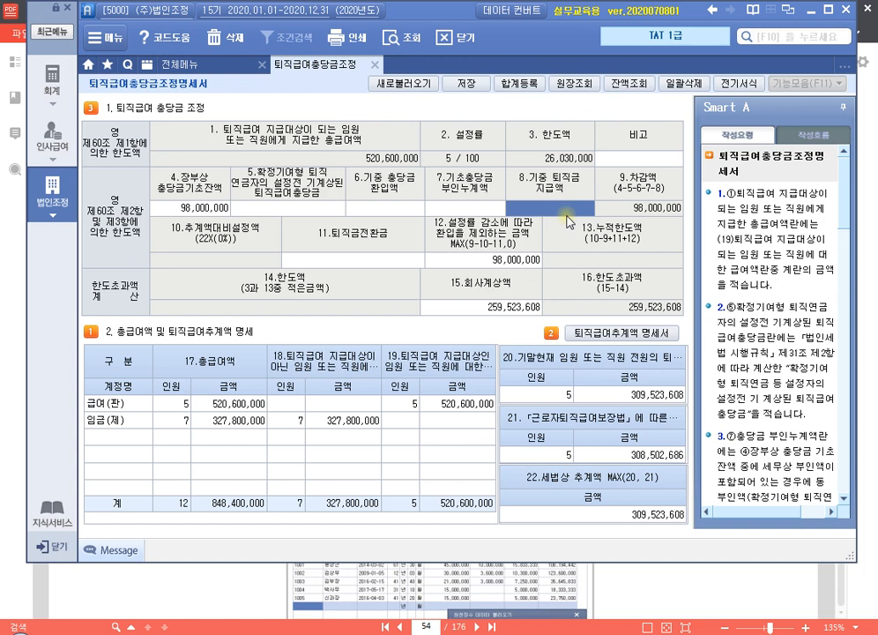
pyautogui.write('48000000')
pyautogui.press('Return')
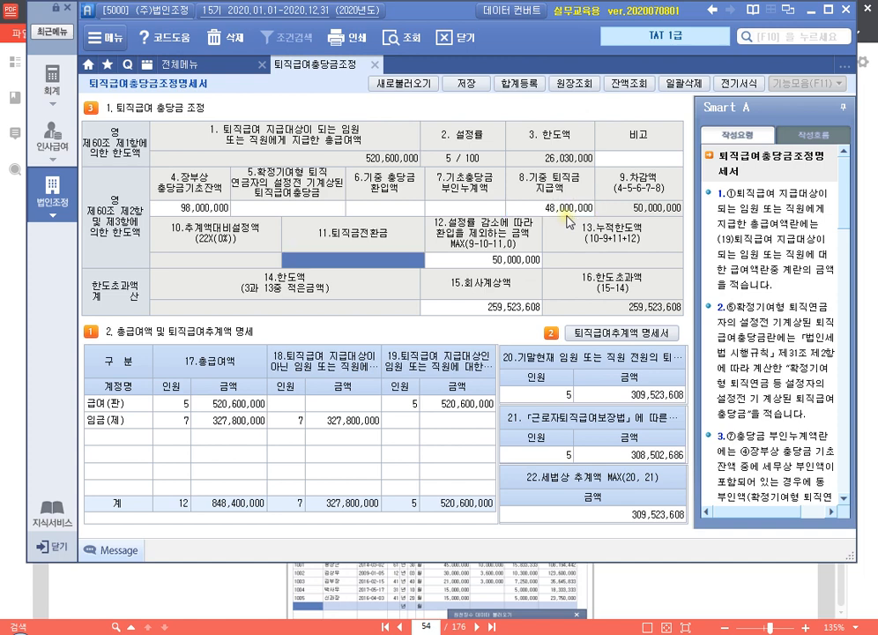
# Step: Look up account 295 in 계정별 잔액 조회 and place the dialog so the limit calculation fields stay readable
pyautogui.click(631, 84)
pyautogui.moveTo(517, 161); pyautogui.dragTo(450, 353)
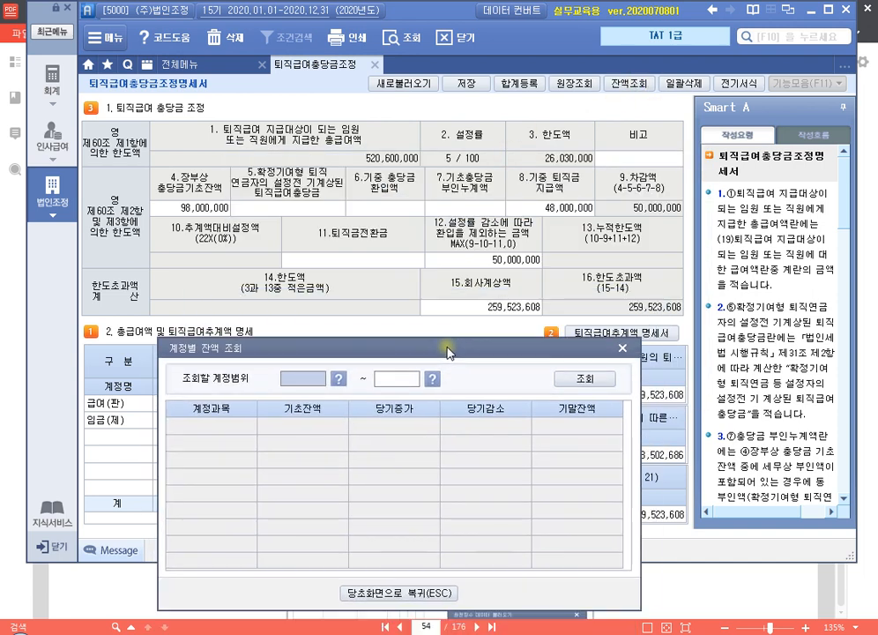
pyautogui.write('29')
pyautogui.press('BackSpace')
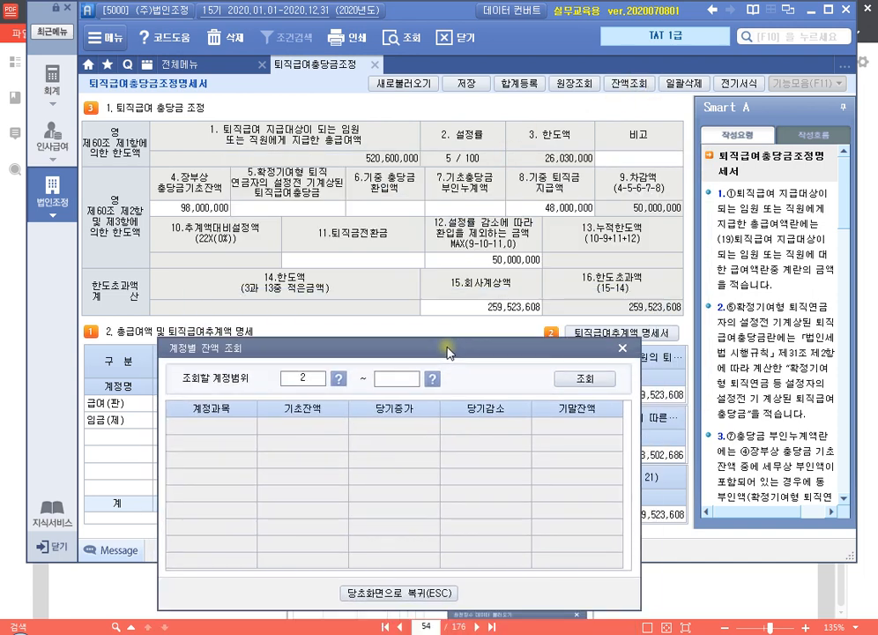
pyautogui.write('95295')
pyautogui.press('Return')
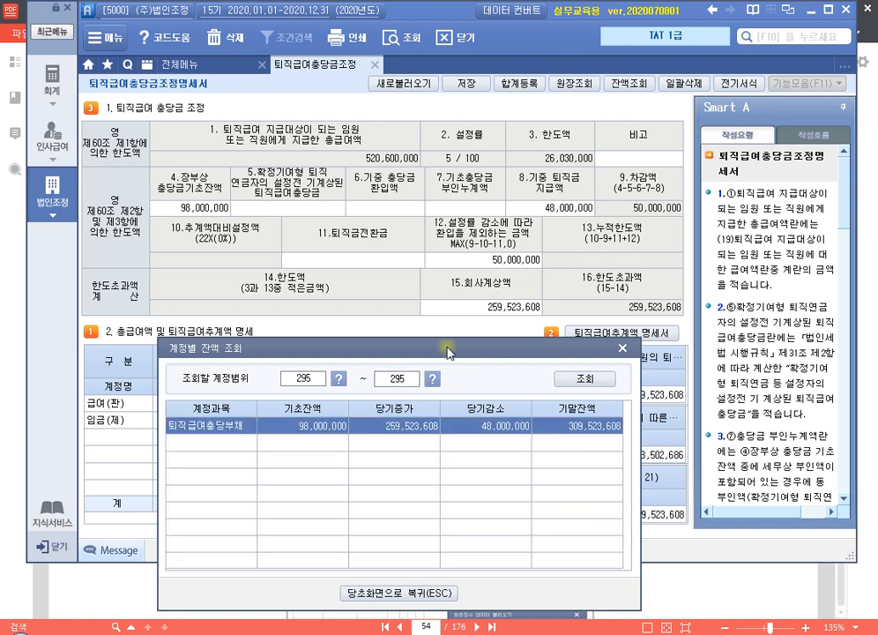
pyautogui.moveTo(449, 353); pyautogui.dragTo(469, 335)
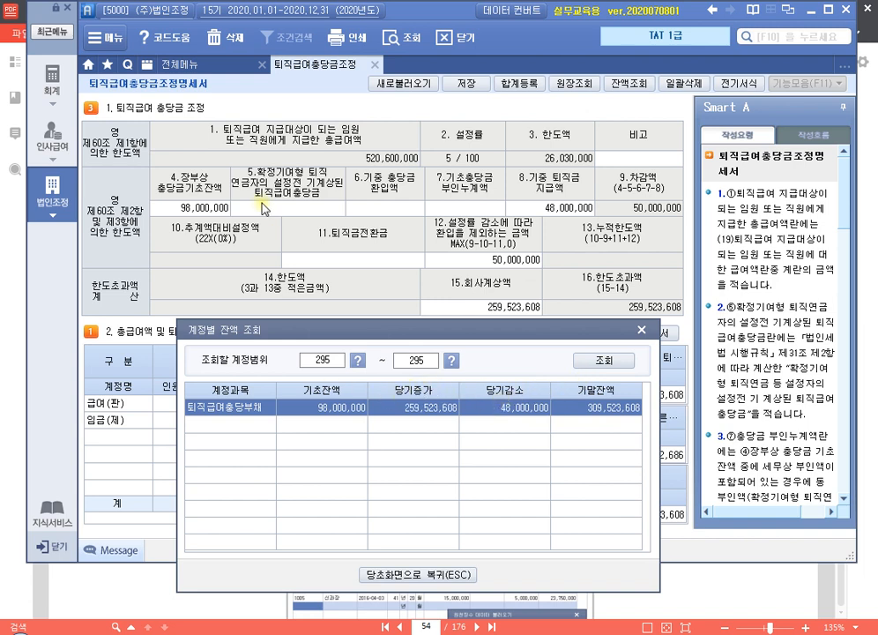
# Step: Trace 기초잔액, 당기증가 and 당기감소 to items 4, 15 and 8 with temporary arrows, and close the balance lookup
pyautogui.press('F12')
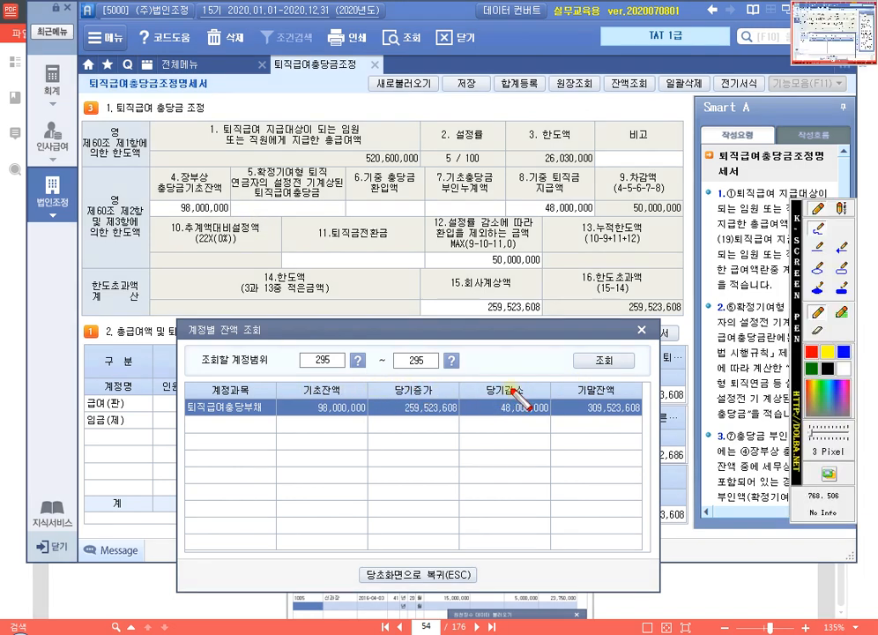
pyautogui.click(842, 249)
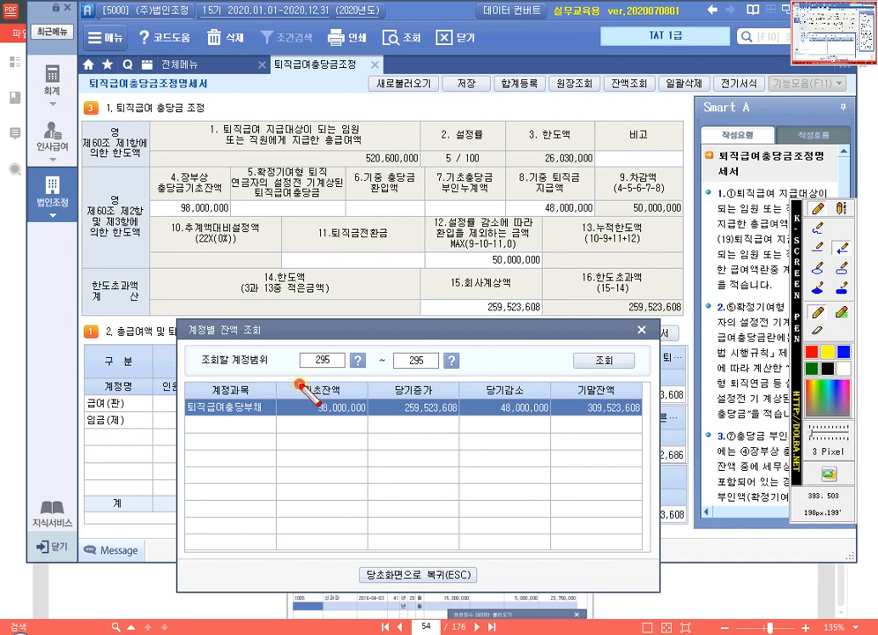
pyautogui.moveTo(300, 385)
pyautogui.mouseDown()
pyautogui.moveTo(231, 337)
pyautogui.moveTo(198, 196)
pyautogui.mouseUp()
pyautogui.moveTo(441, 387); pyautogui.dragTo(458, 323)
pyautogui.moveTo(533, 385); pyautogui.dragTo(561, 222)
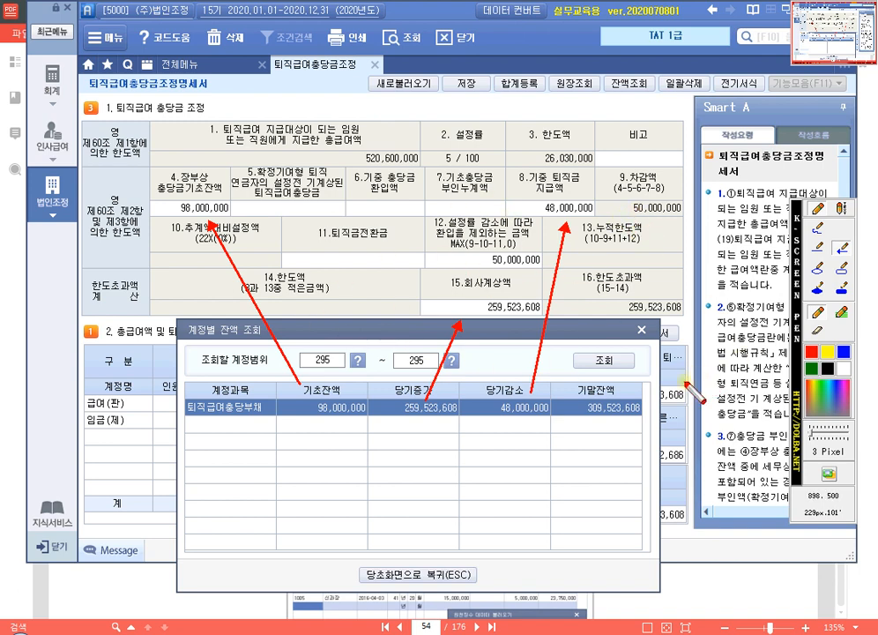
pyautogui.press('Escape')
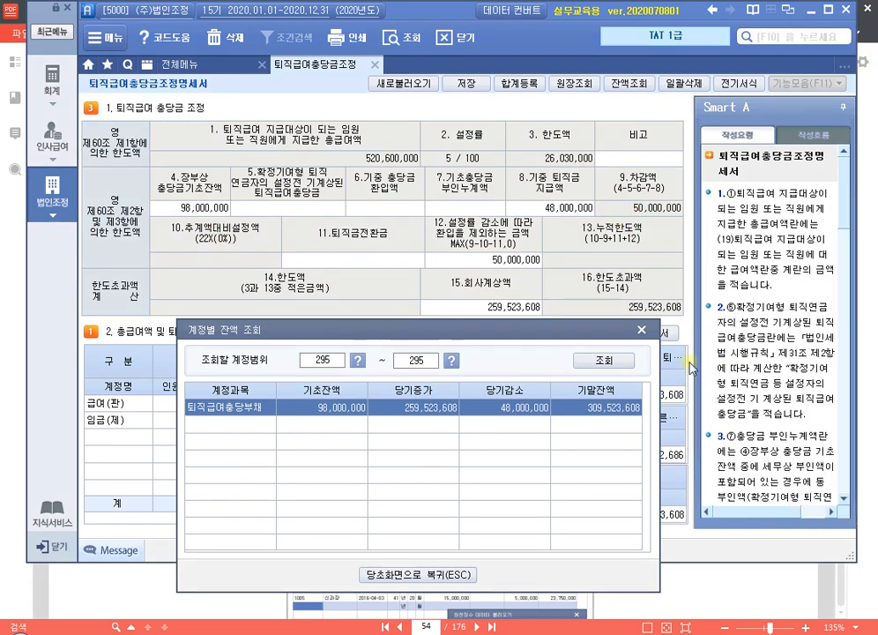
pyautogui.click(642, 330)
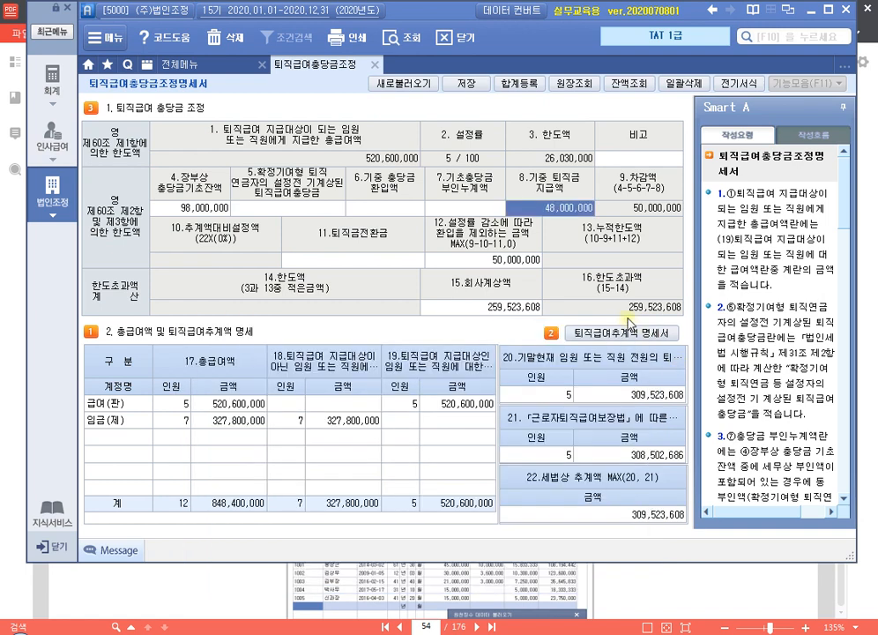
# Step: Check the prior-year 한도초과부인액 in the PDF exercise and enter 60,000,000 in 7.기초충당금 부인누계액 in Smart A
pyautogui.click(558, 583)
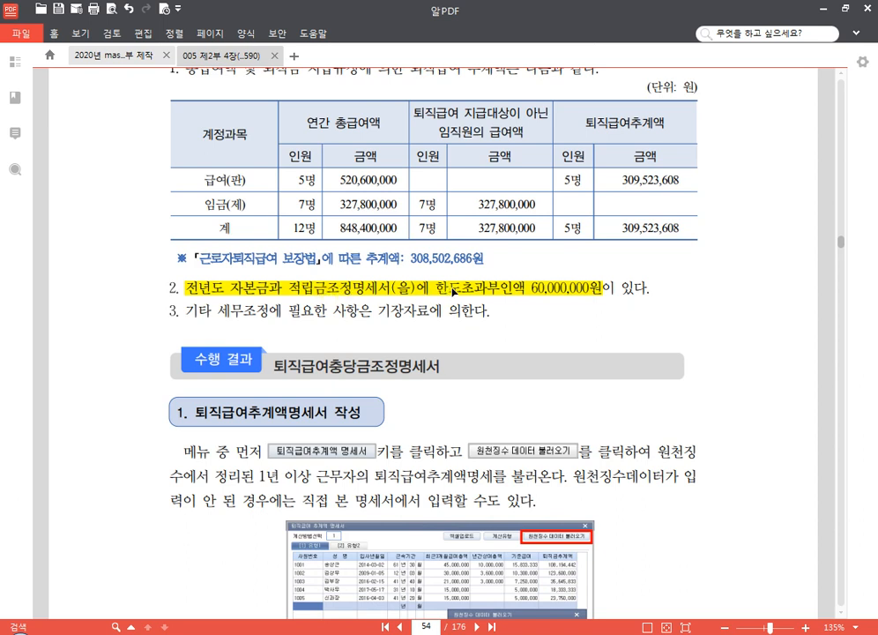
pyautogui.click(548, 292)
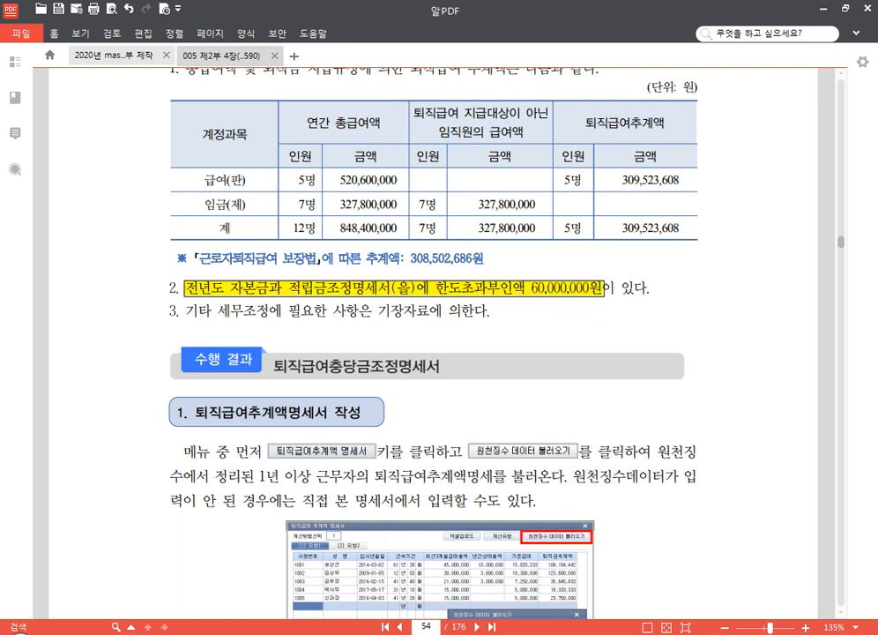
pyautogui.click(21, 634)
pyautogui.click(487, 208)
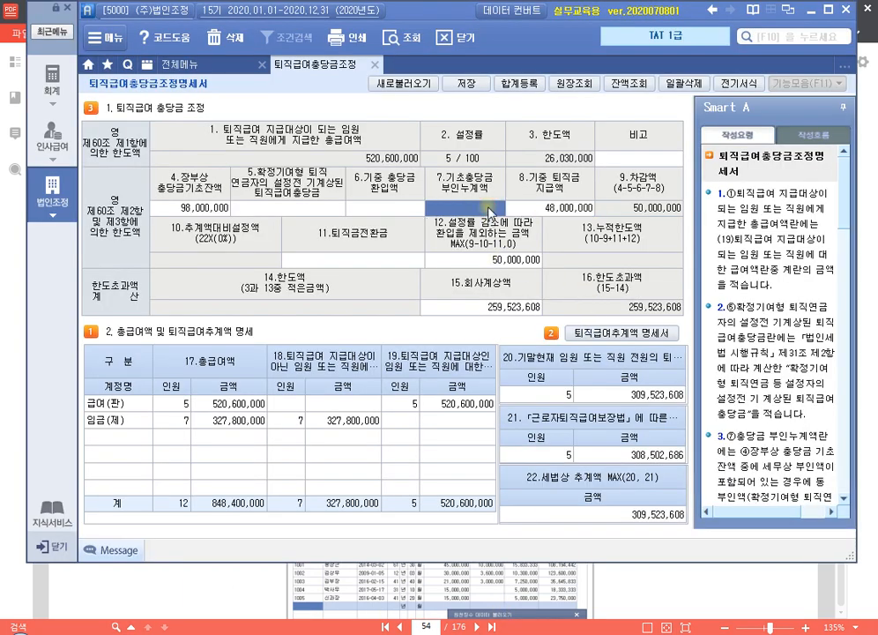
pyautogui.write('60000000')
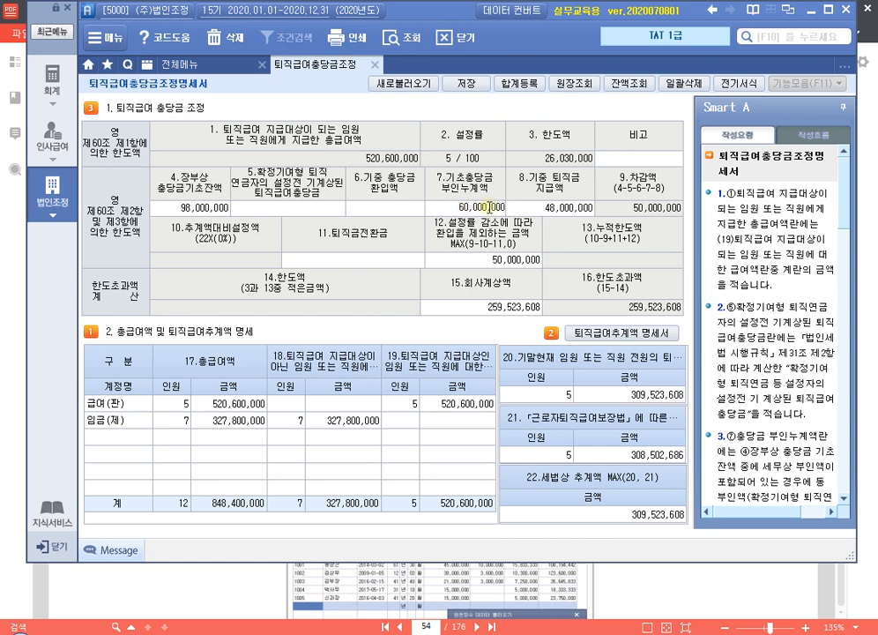
pyautogui.press('Return')
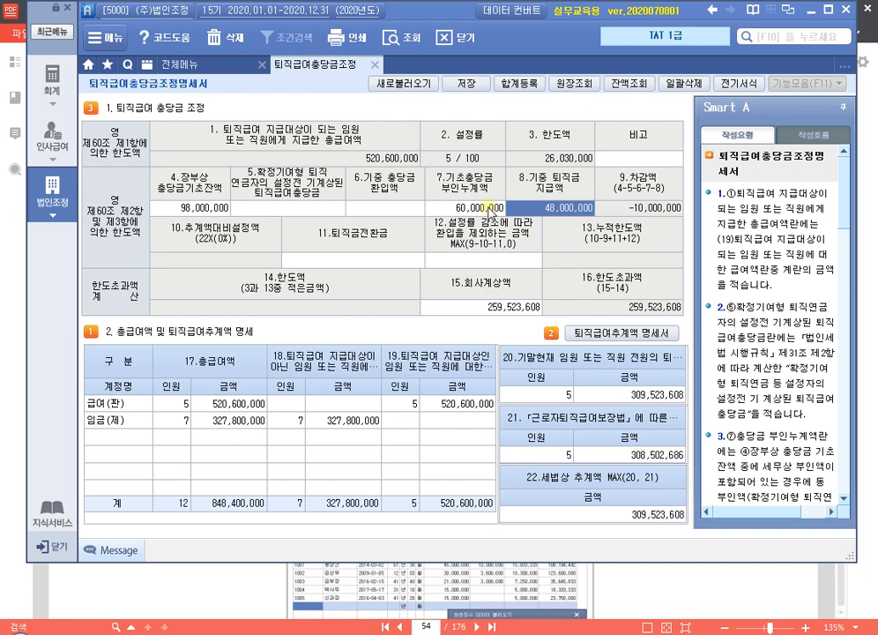
# Step: Open 합계등록 and add 퇴직급여충당금한도초과 as the fourth 과목 under 익금산입 및 손금불산입
pyautogui.click(526, 88)
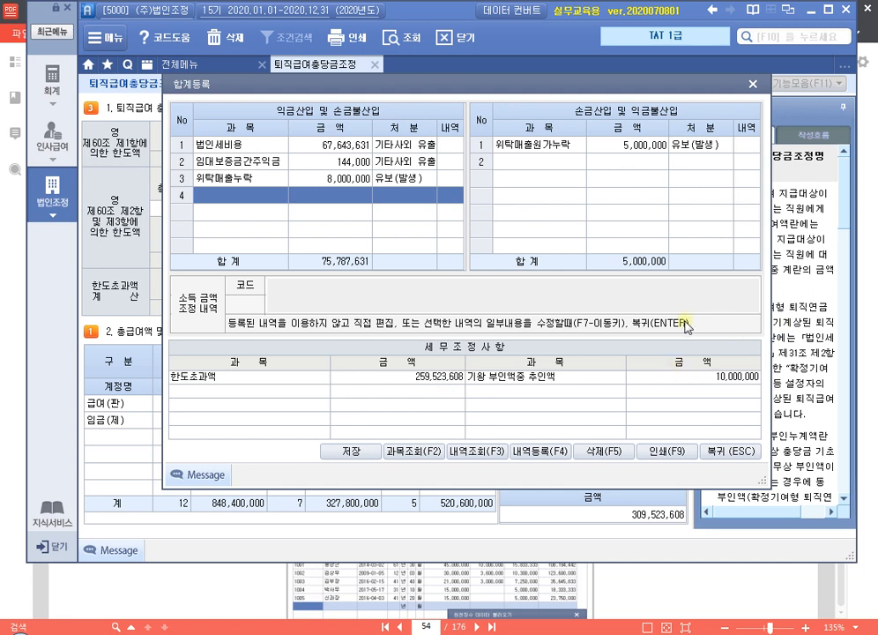
pyautogui.click(539, 379)
pyautogui.click(256, 383)
pyautogui.click(250, 196)
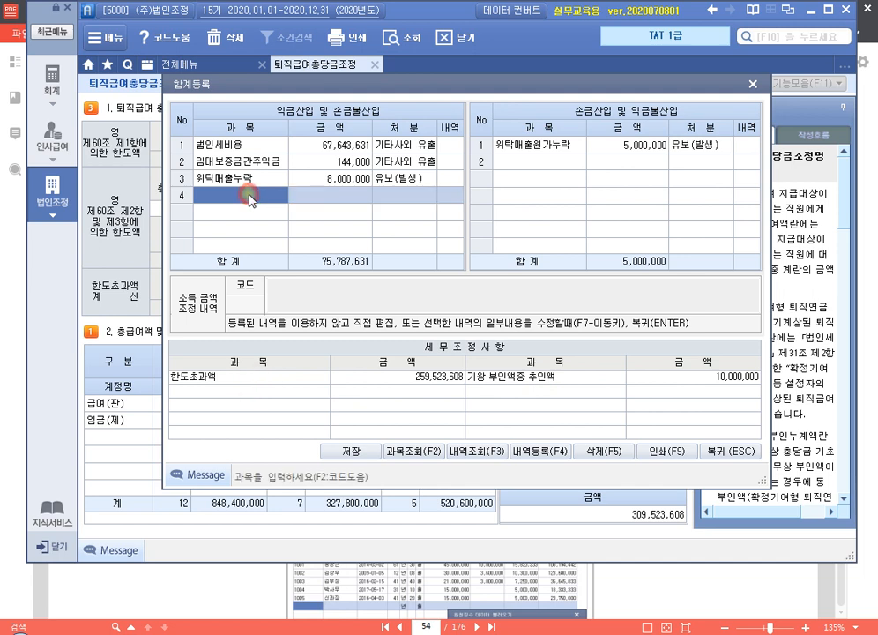
pyautogui.click(248, 382)
pyautogui.press('ctrl')
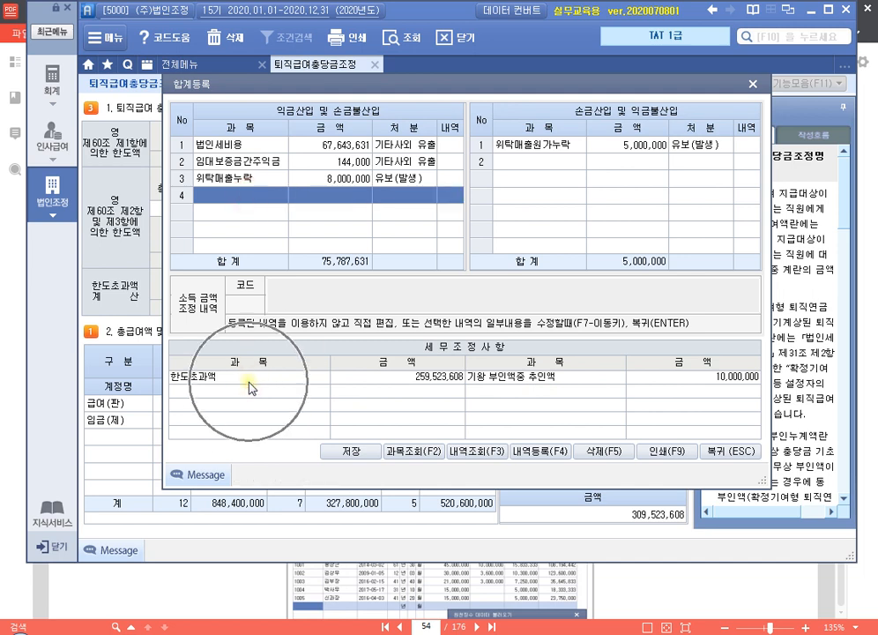
pyautogui.click(250, 196)
pyautogui.write('퇴직급여')
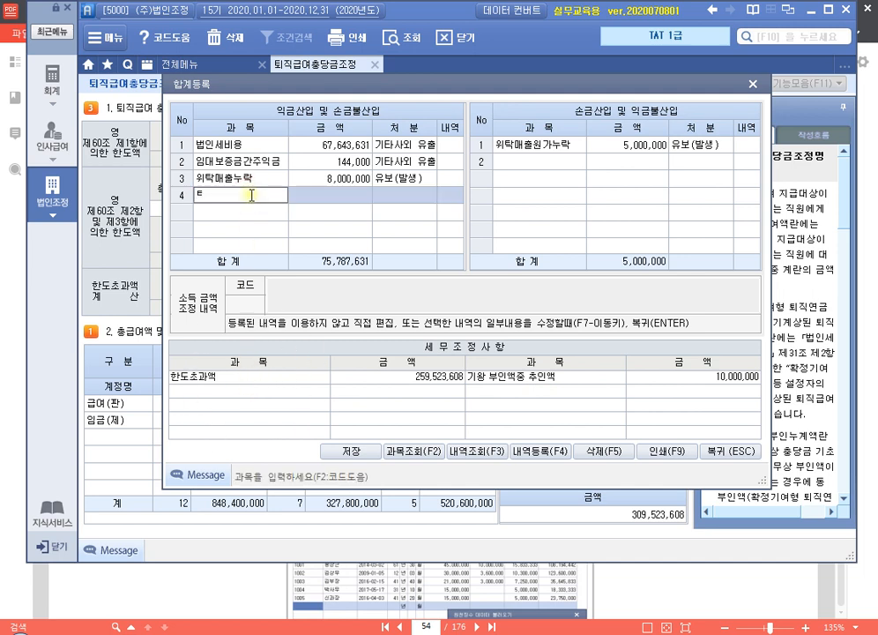
pyautogui.write('충당금')
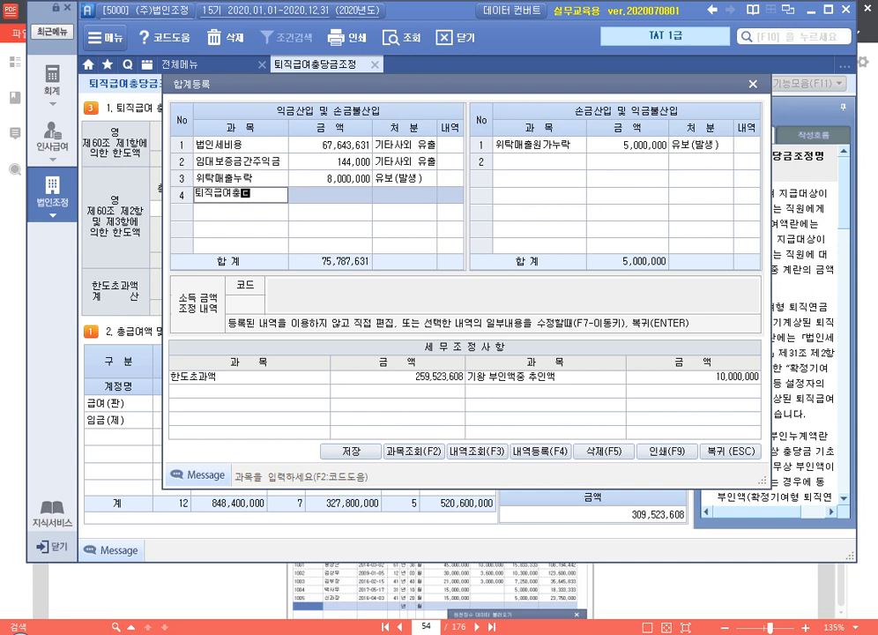
pyautogui.write('한도초과')
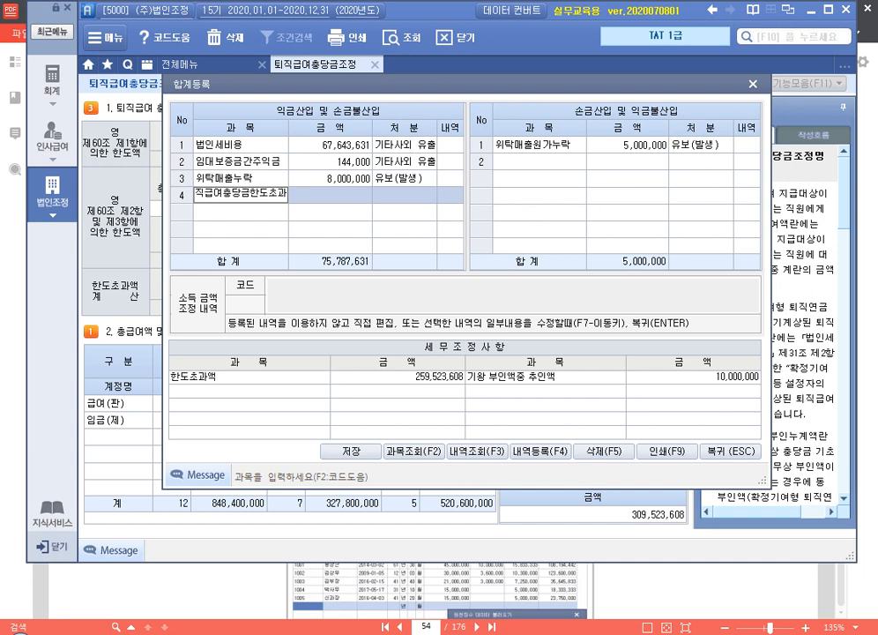
pyautogui.press('Return')
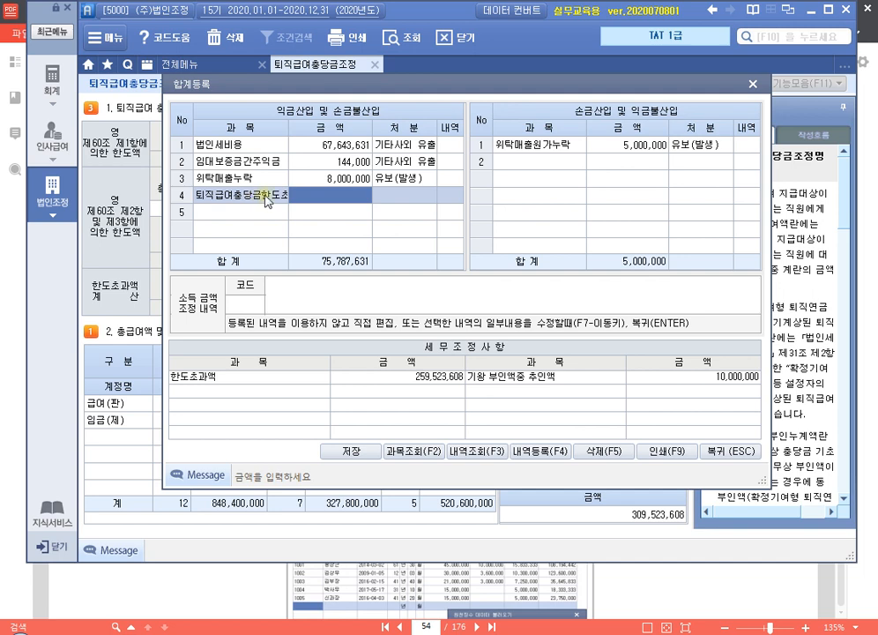
# Step: Set the 퇴직급여충당금한도초과 entry's 금액 to 259,523,608 and its 처분 to 유보(발생)
pyautogui.write('2')
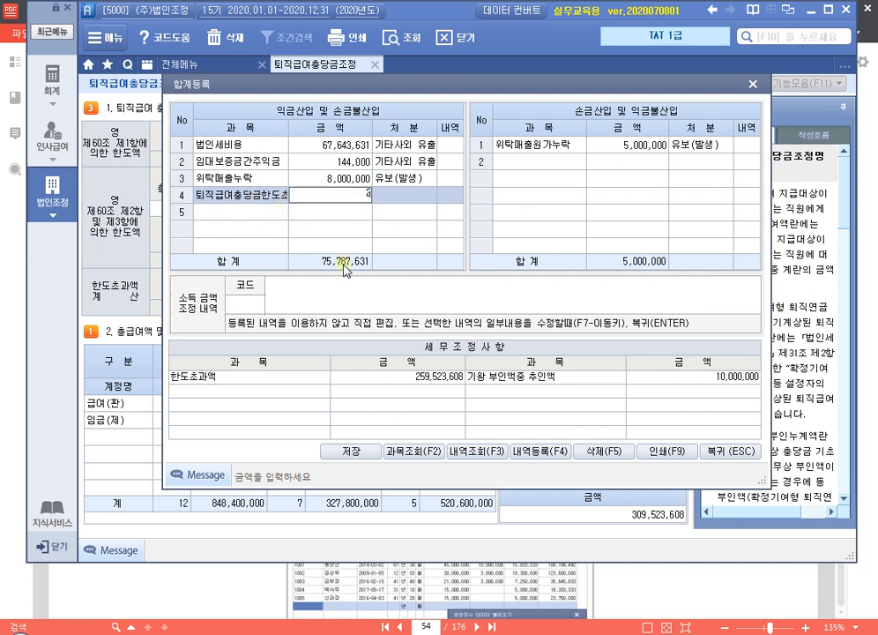
pyautogui.write('59,523,608')
pyautogui.press('Return')
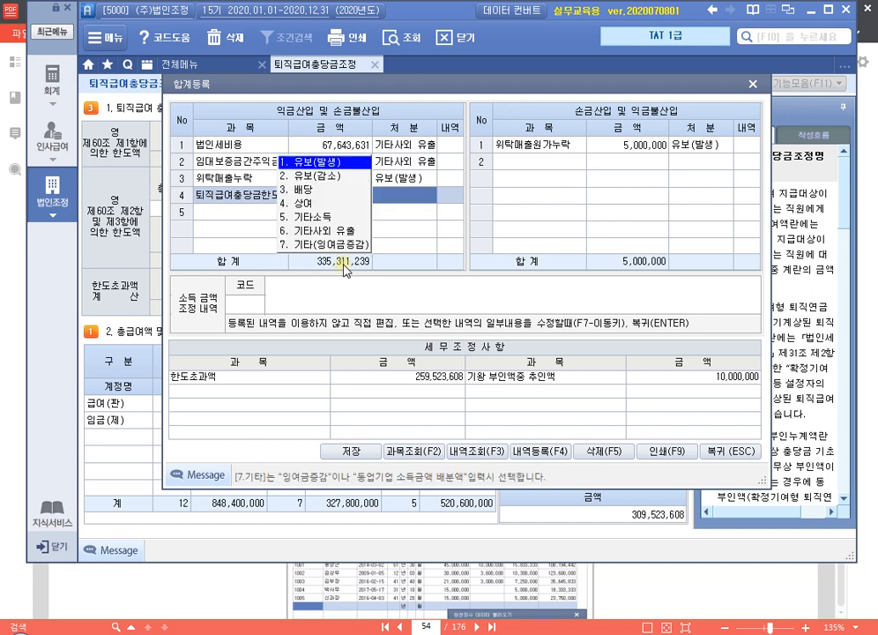
pyautogui.press('Return')
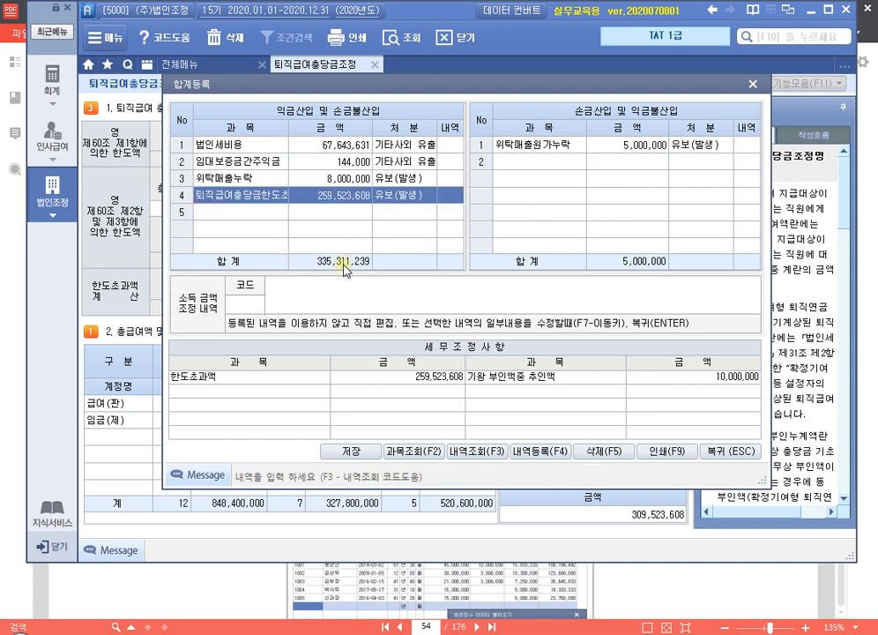
# Step: Enter "손금불산입 퇴직급여충당금한도초과 유보" as the 소득금액 조정 내역 of the 퇴직급여충당금한도초과 entry
pyautogui.write('손금불산입 퇴직')
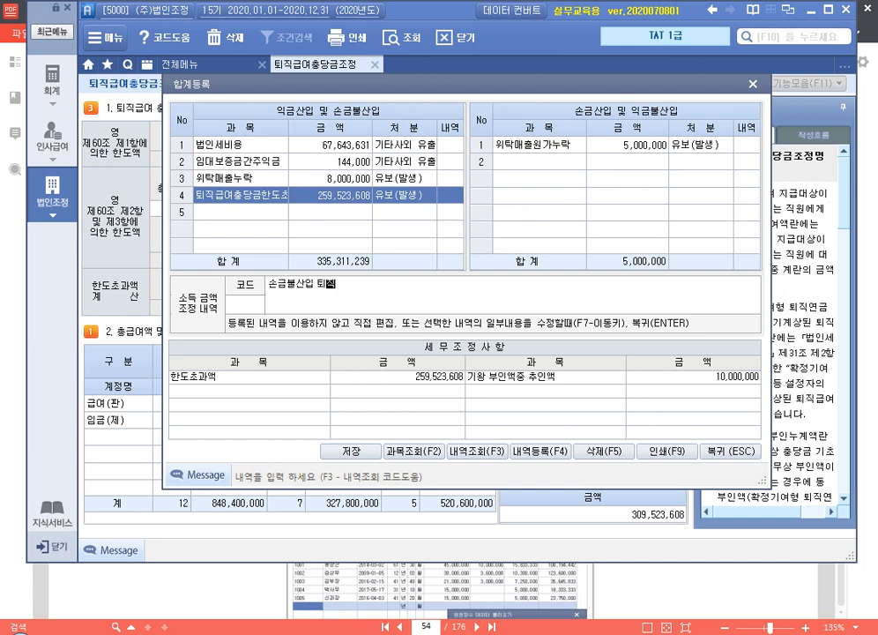
pyautogui.write('급ㅇ여충당')
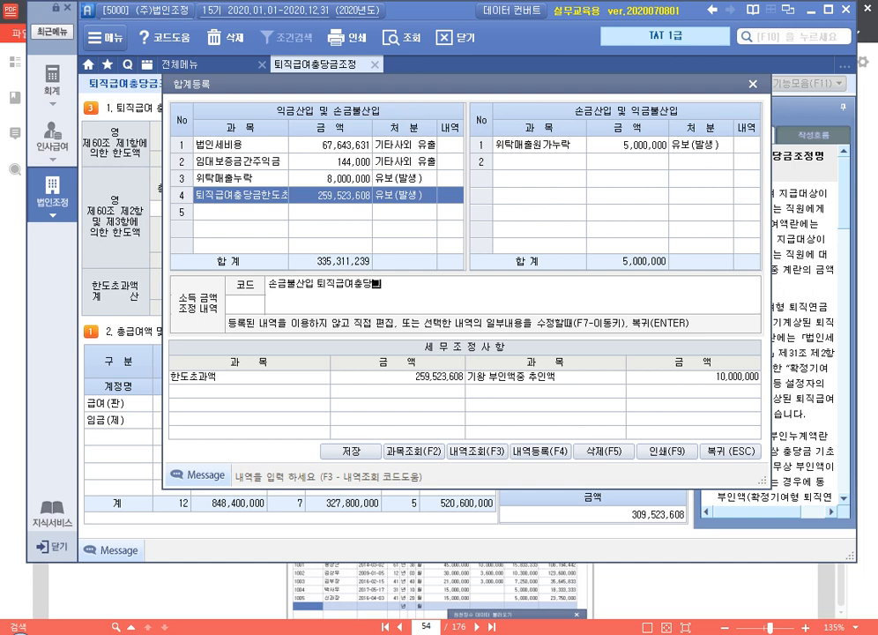
pyautogui.write('금한ㄷ도초과 유보')
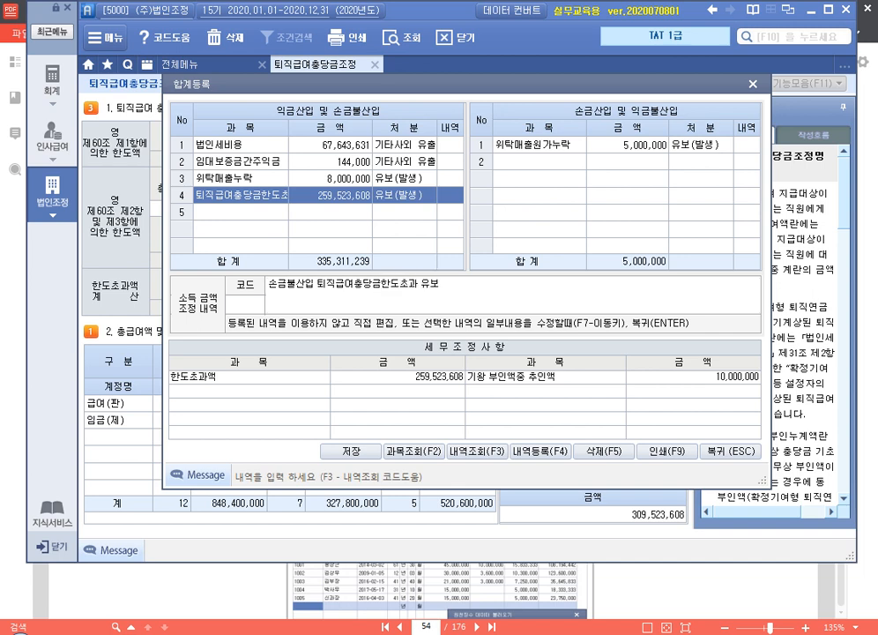
pyautogui.press('Return')
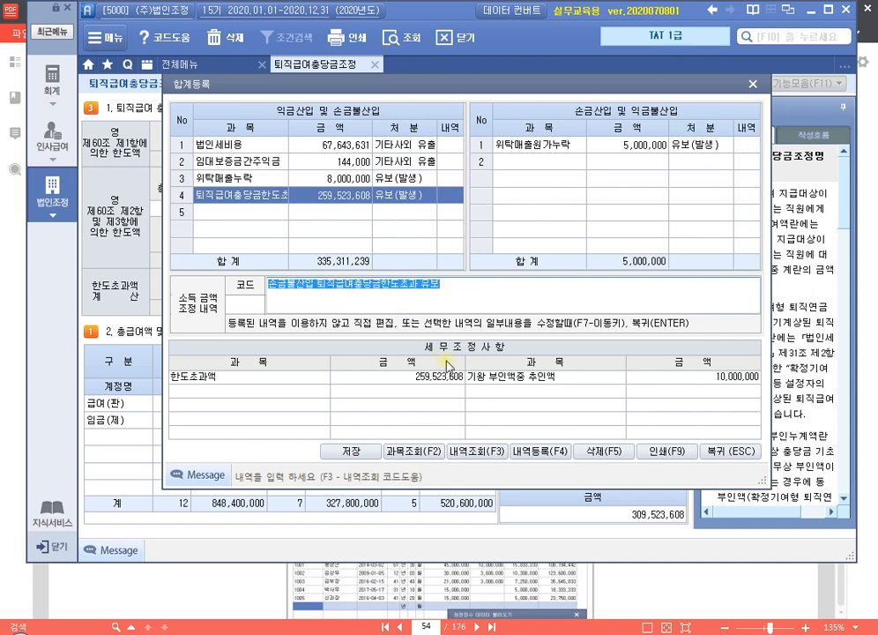
pyautogui.click(469, 295)
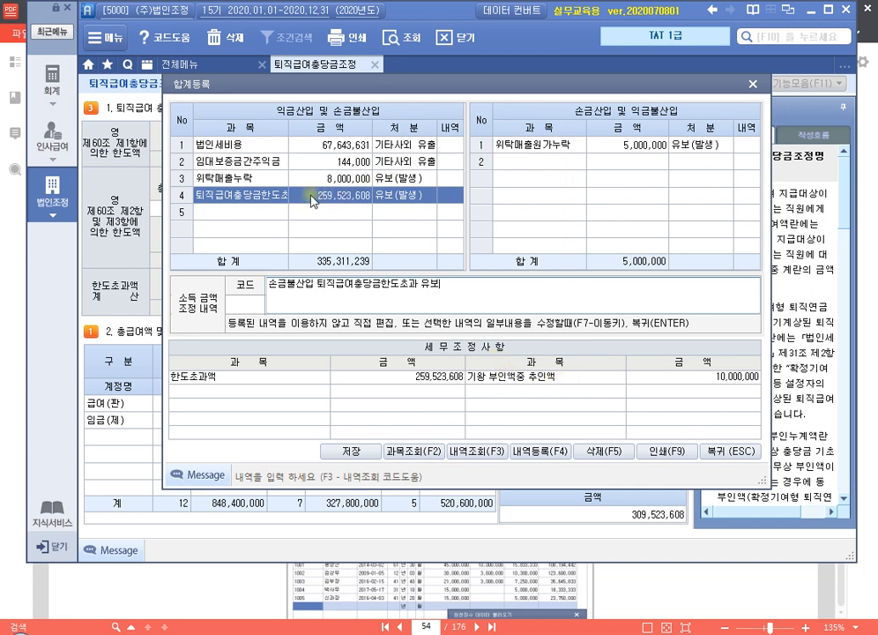
pyautogui.click(279, 198)
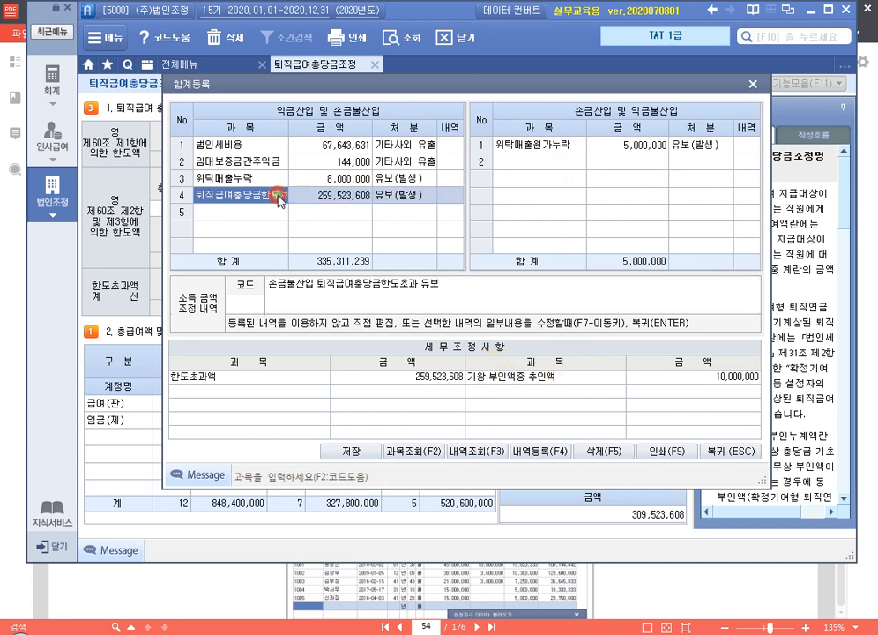
# Step: Add 퇴직급여충당금한도초과 as the second 과목 under 손금산입 및 익금불산입 in 합계등록
pyautogui.click(562, 162)
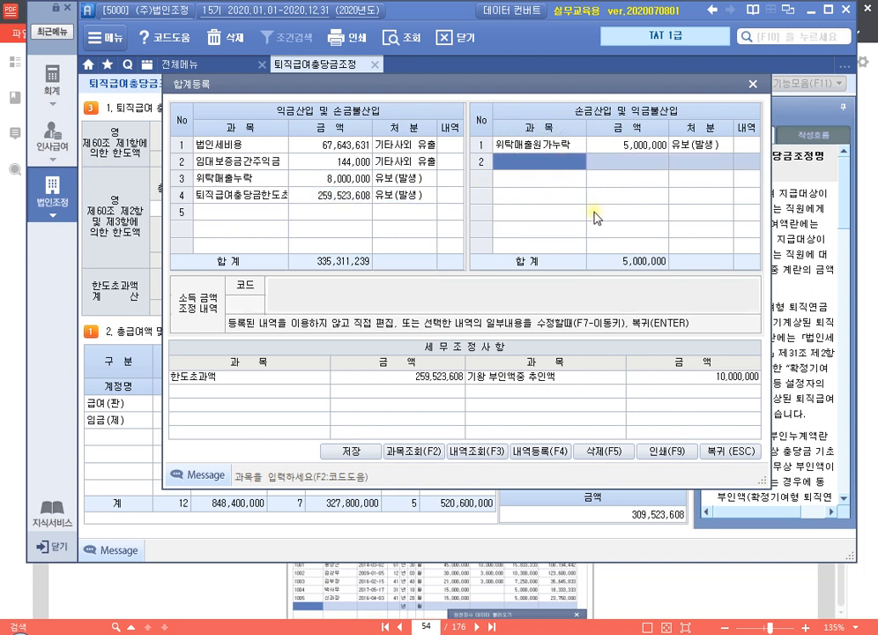
pyautogui.write('퇴지')
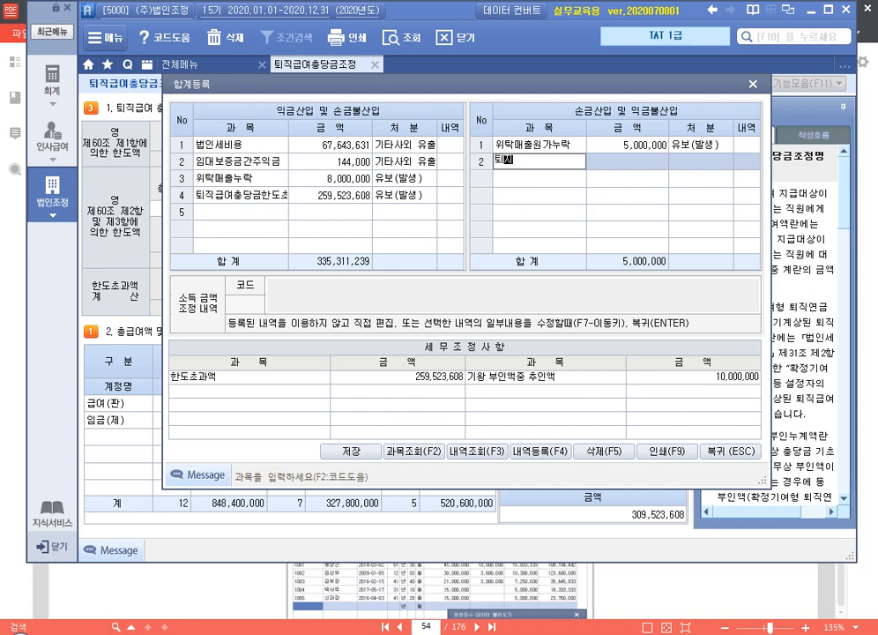
pyautogui.write('ㄱ')
pyautogui.write('급여충당')
pyautogui.write('금한도초과')
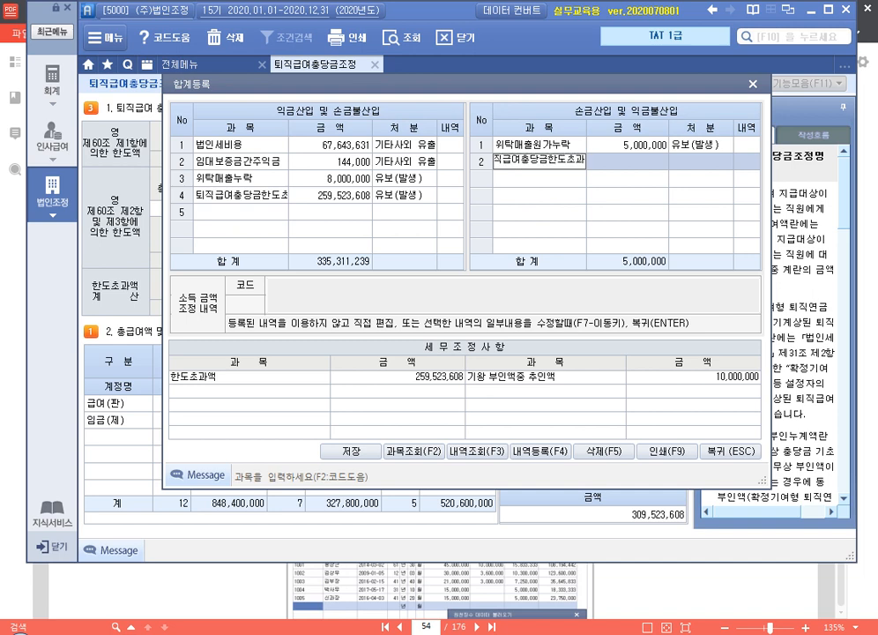
# Step: Set the 금액 of the 손금산입 entry 퇴직급여충당금한도초과 to 10,000,000 and its 처분 to 유보(감소)
pyautogui.press('Return')
pyautogui.write('10000000')
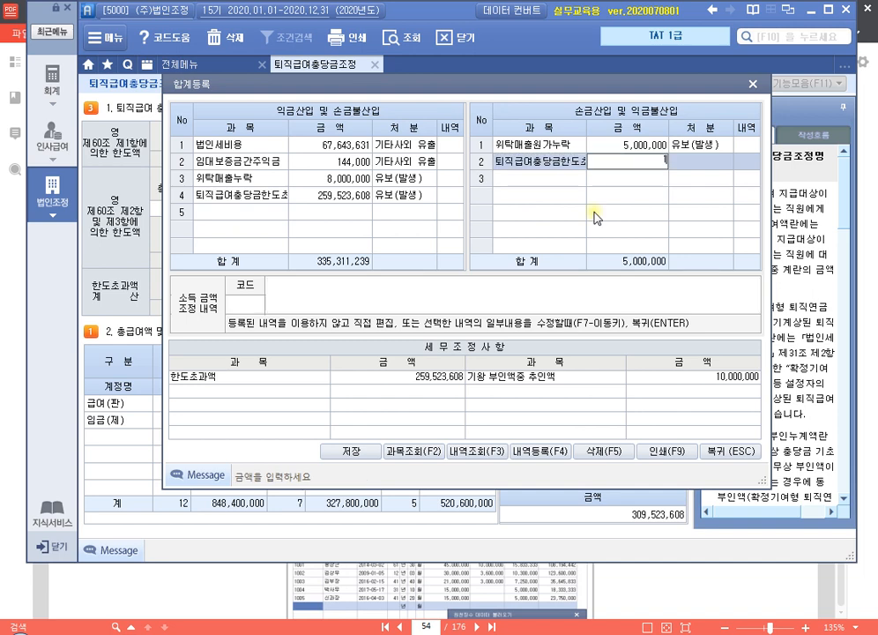
pyautogui.press('Return')
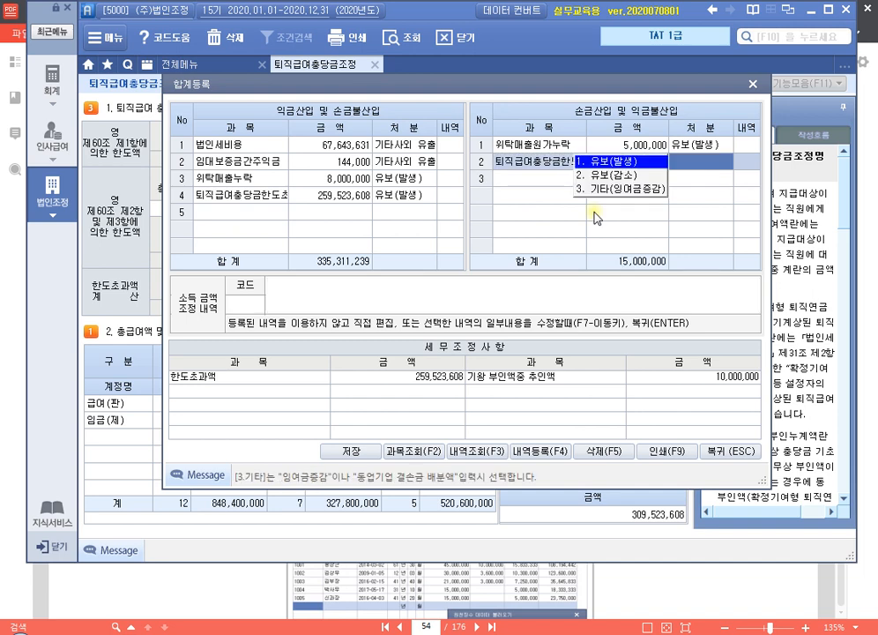
pyautogui.press('2')
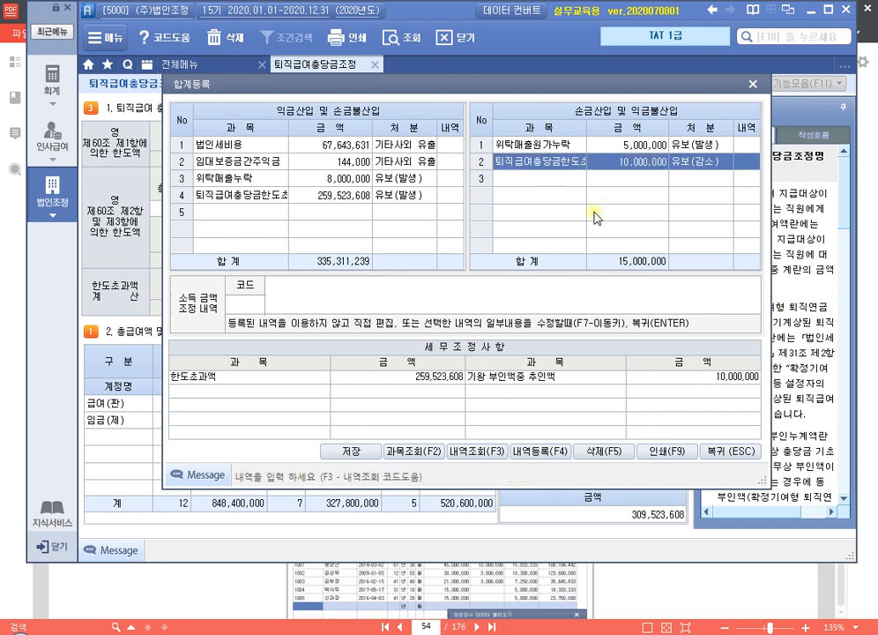
# Step: Enter "손금산입 퇴직급여충당금한도초과 유보" as that 손금산입 entry's 소득금액 조정 내역 and close 합계등록
pyautogui.write('ㅅㅗㄴ금산입 퇴직그')
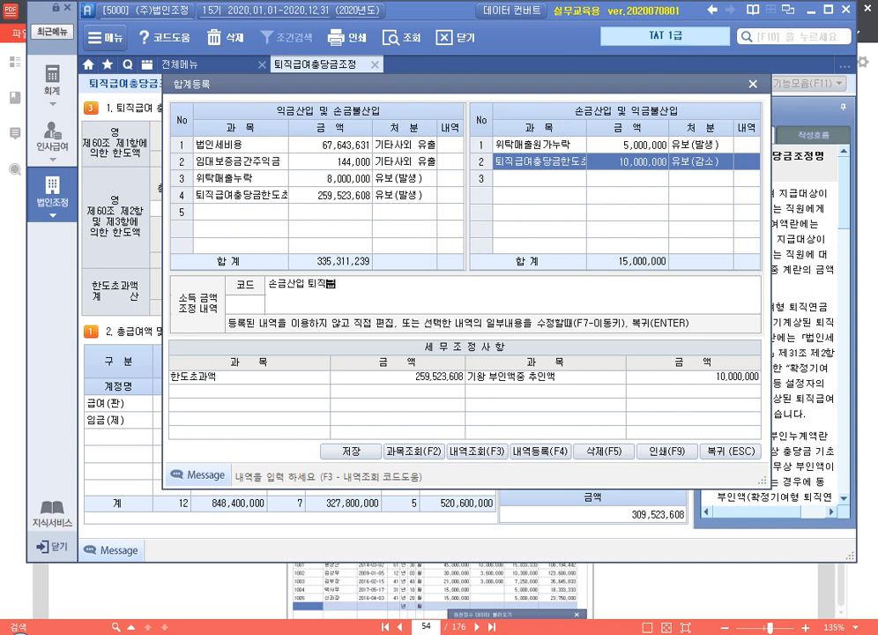
pyautogui.write('ㅂ여충당금하ㄴ도초과 유')
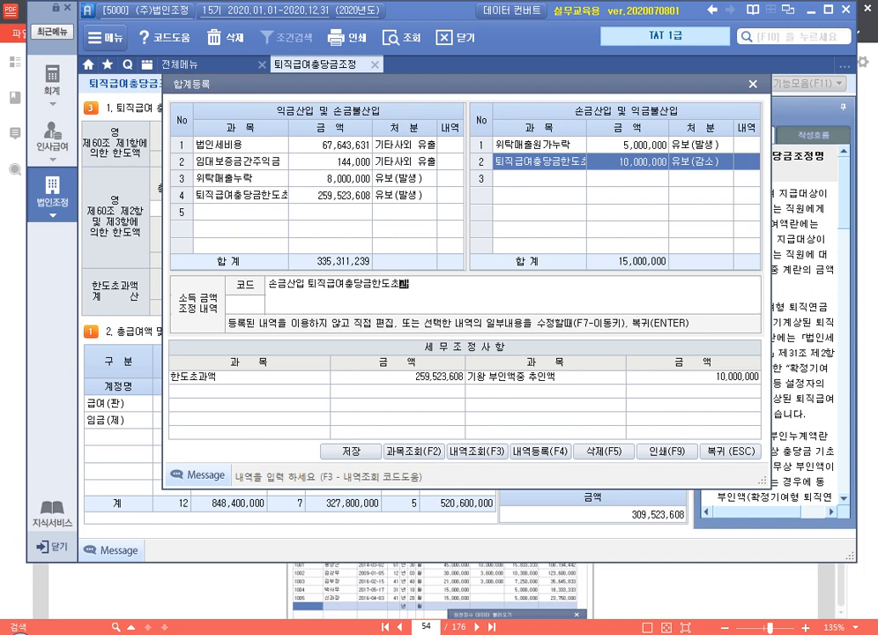
pyautogui.write('보')
pyautogui.press('Return')
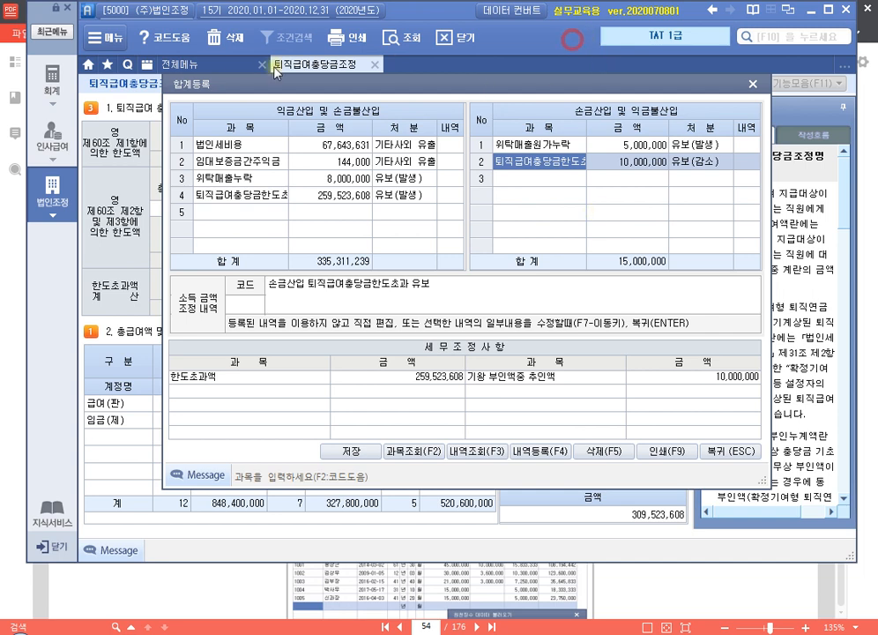
pyautogui.click(751, 83)
# Step: Open 자본금과 적립금 조정명세서(갑,을) from 법인조정2 and reload its 세무조정 유보소득 계산 data
pyautogui.click(197, 65)
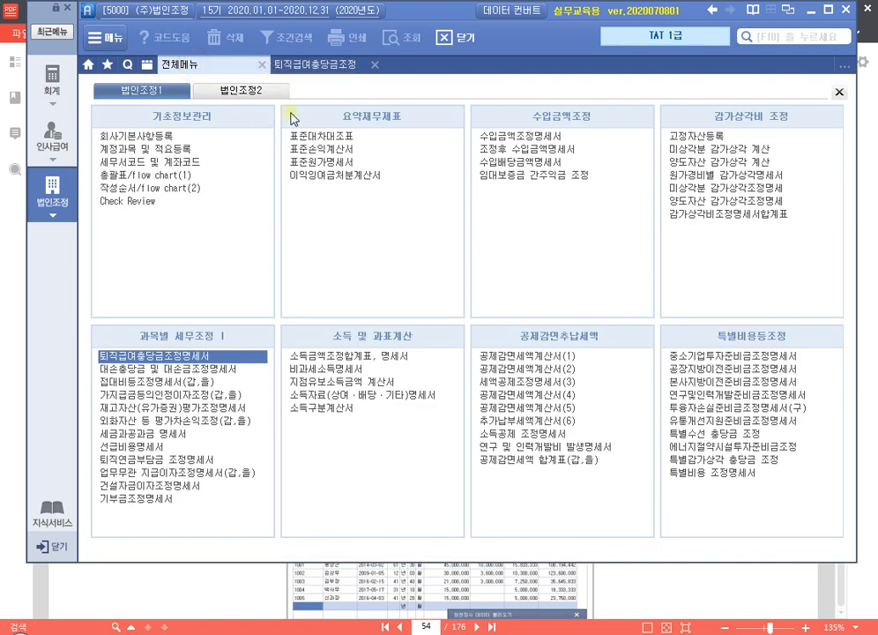
pyautogui.click(247, 94)
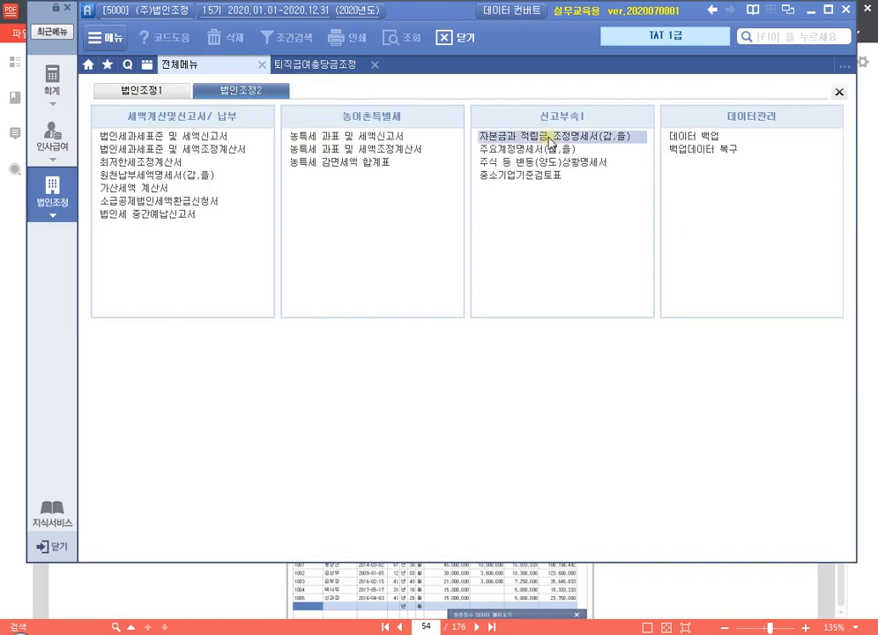
pyautogui.click(520, 136)
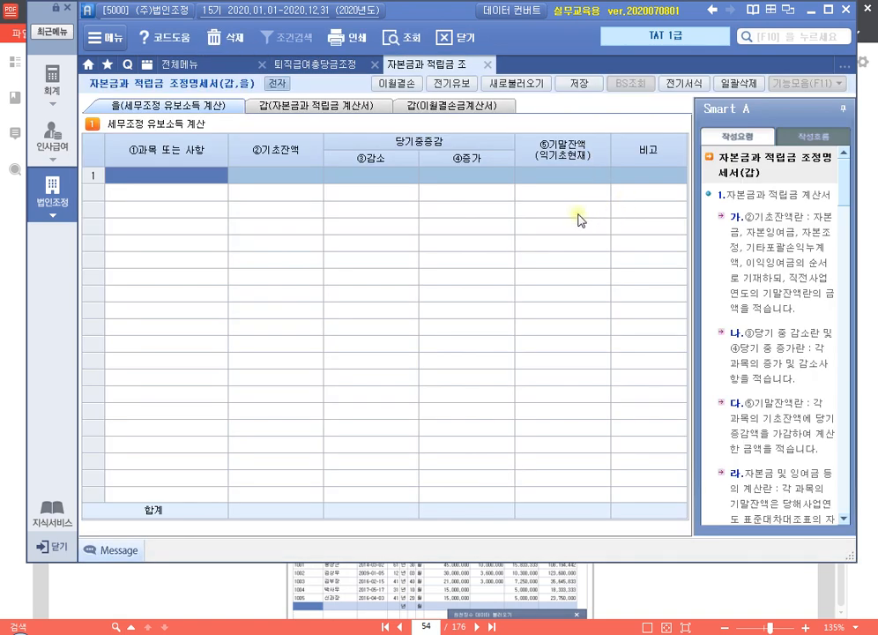
pyautogui.click(510, 83)
pyautogui.click(424, 368)
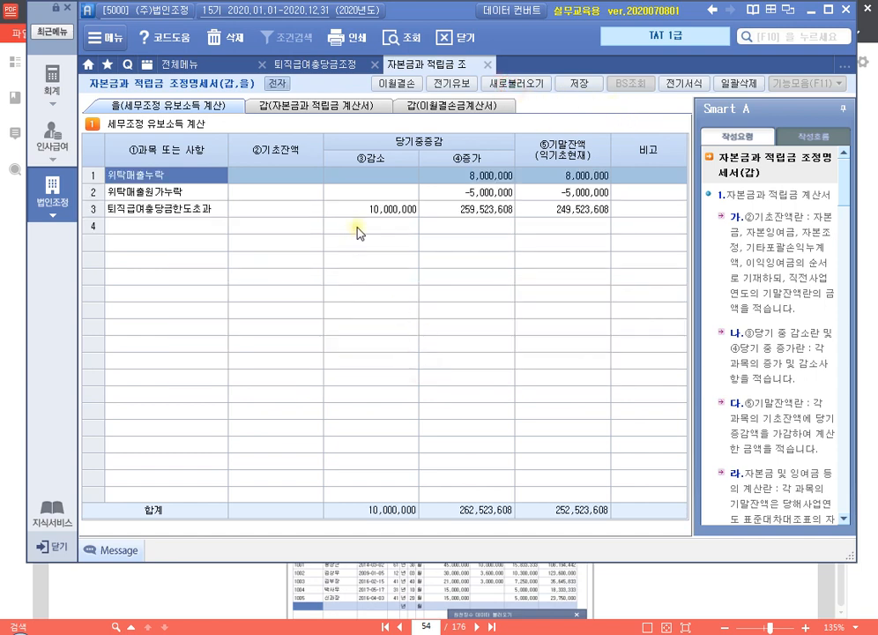
# Step: Check the 감소 and 증가 amounts of 퇴직급여충당금한도초과 in 세무조정 유보소득 계산, and close the 자본금과 적립금 조정명세서
pyautogui.click(385, 213)
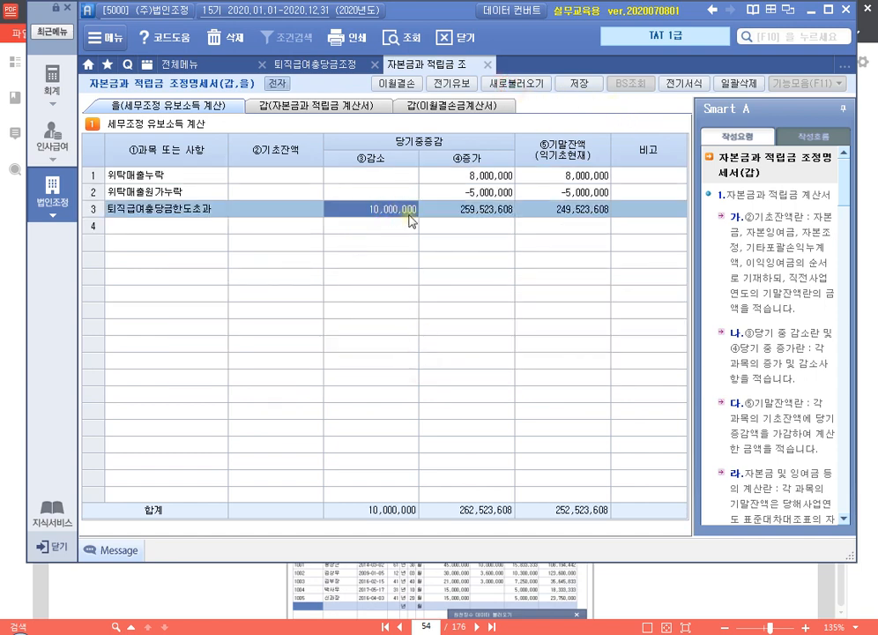
pyautogui.click(470, 212)
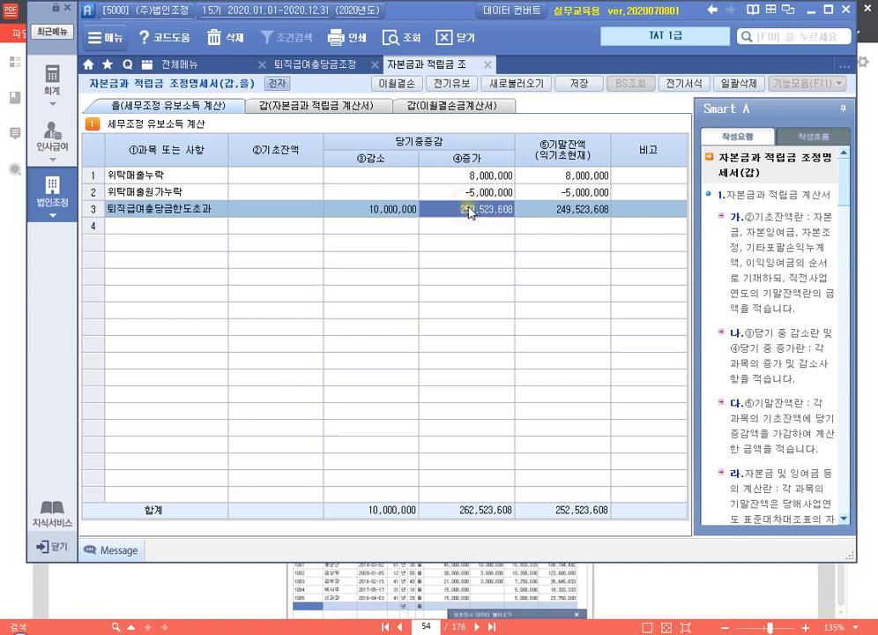
pyautogui.click(386, 228)
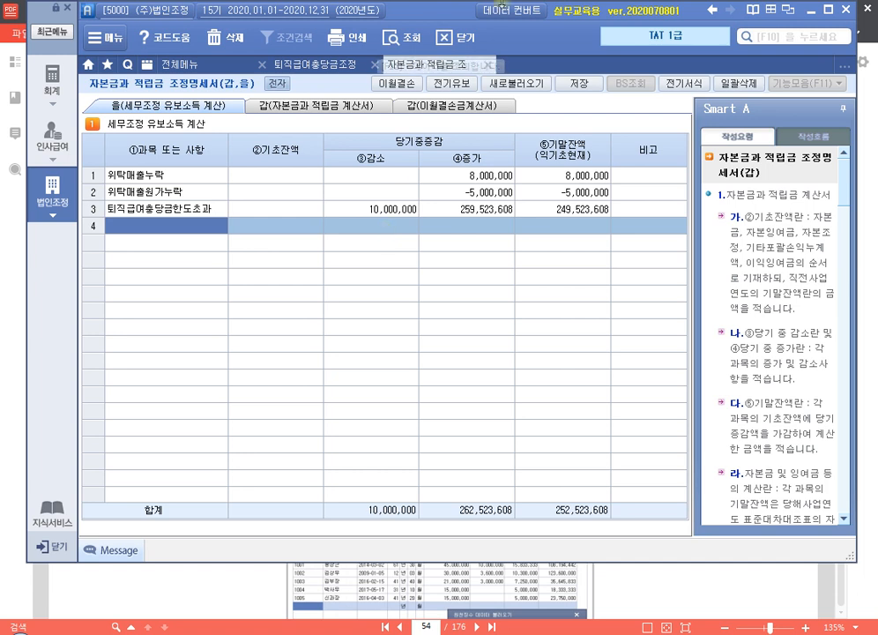
pyautogui.click(180, 215)
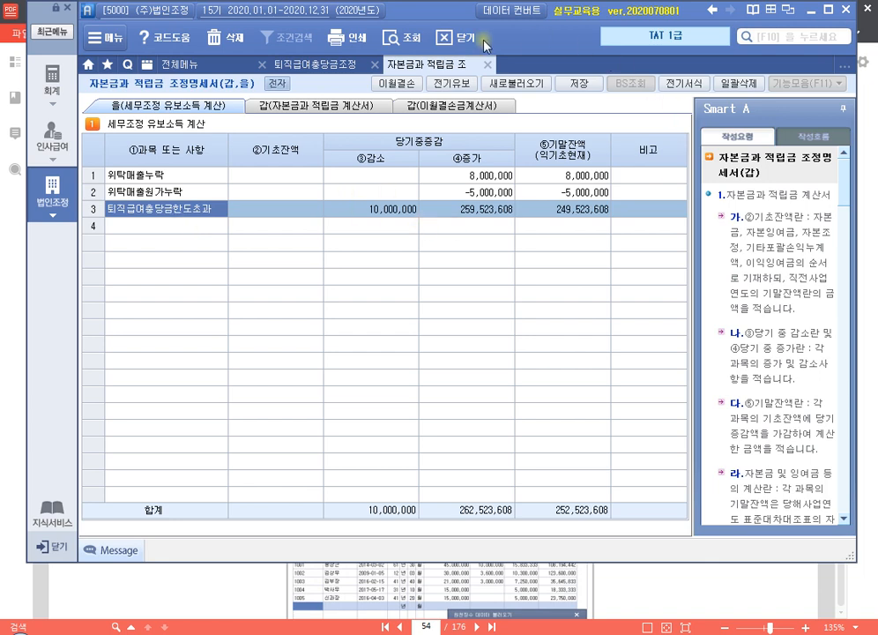
pyautogui.click(485, 67)
pyautogui.click(385, 361)
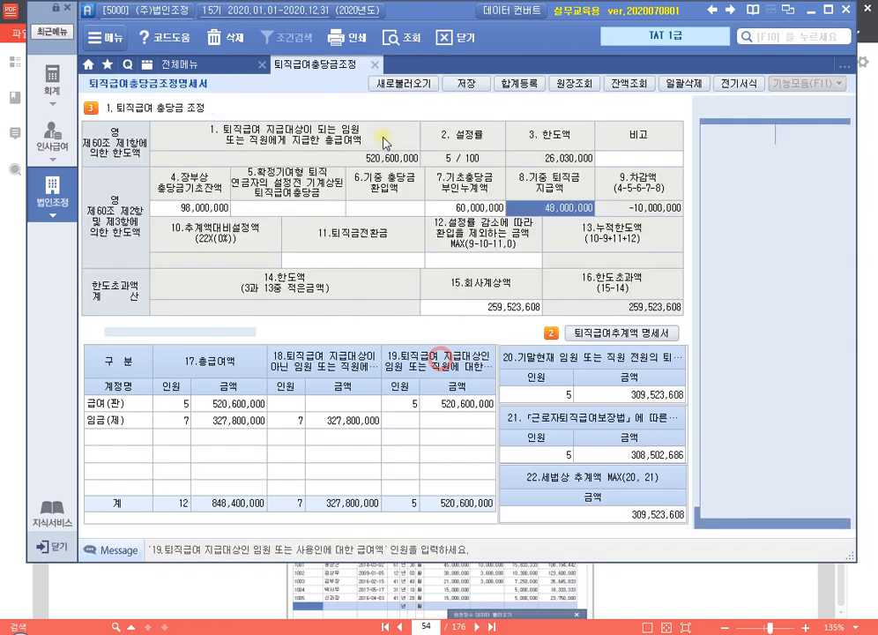